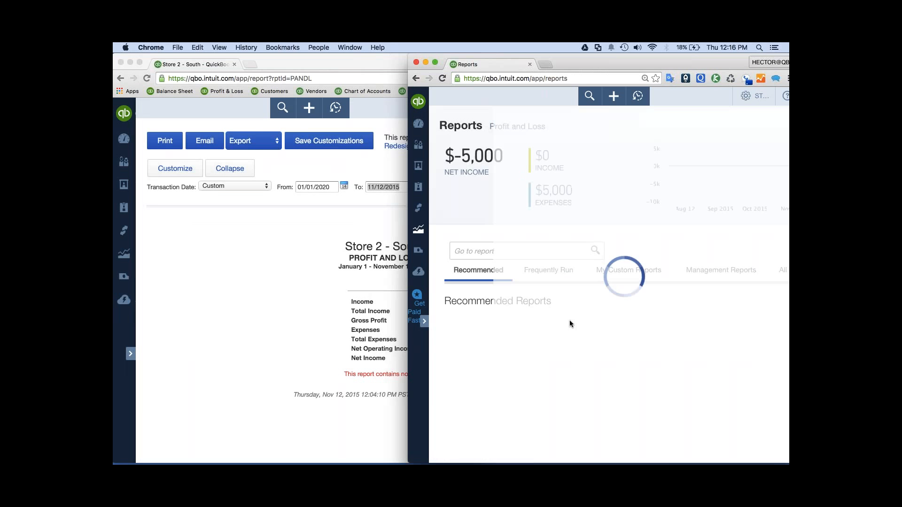
Step: Run the Profit and Loss report for STORE 1 - NORTH from 01/01/2020 to 12/31/2020 and collapse its subaccounts
left_click(516, 297)
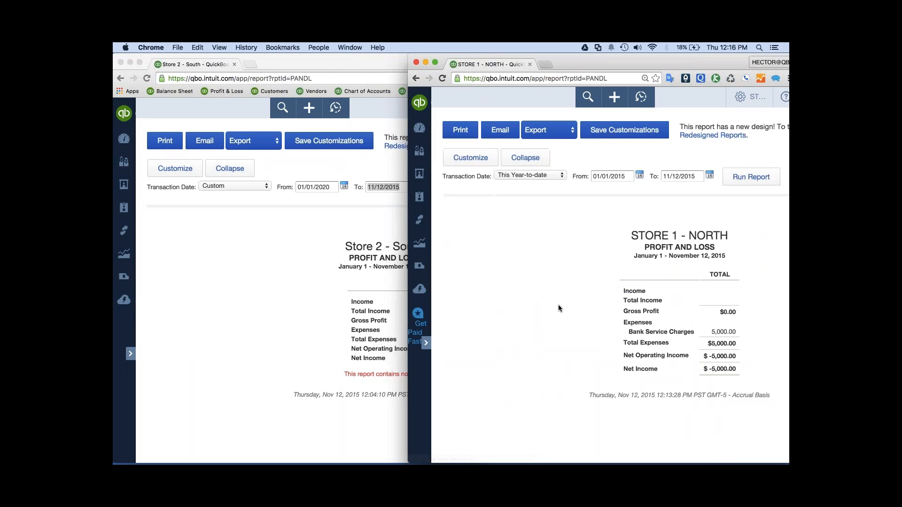
left_click(629, 176)
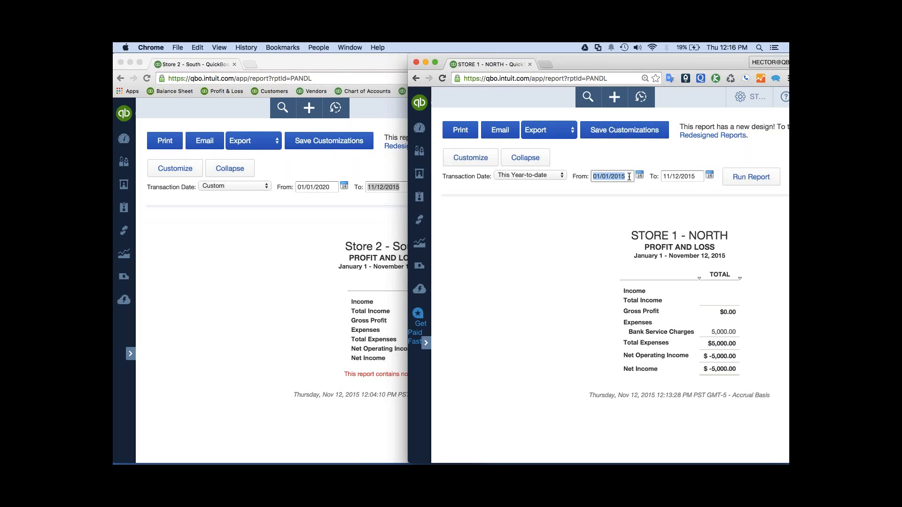
left_click(629, 177)
key("BackSpace")
key("BackSpace")
type("20")
left_click(697, 176)
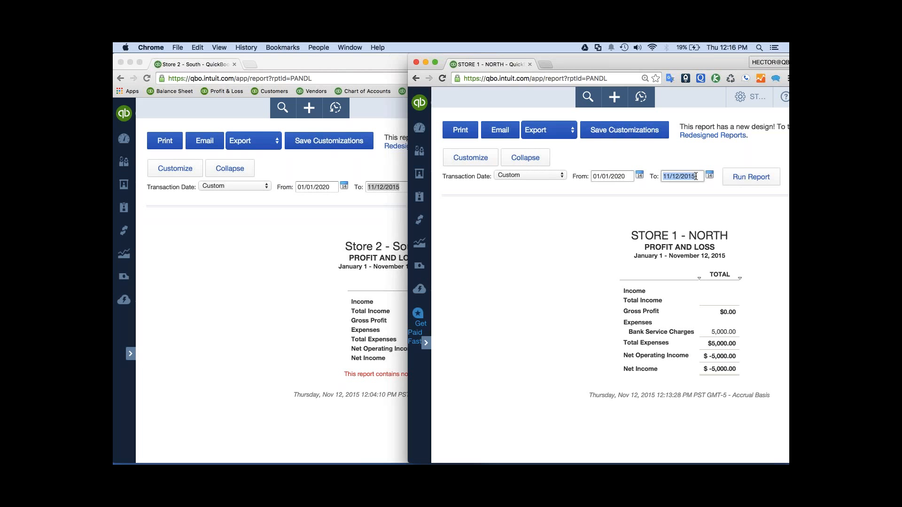
type("12312020")
left_click(754, 176)
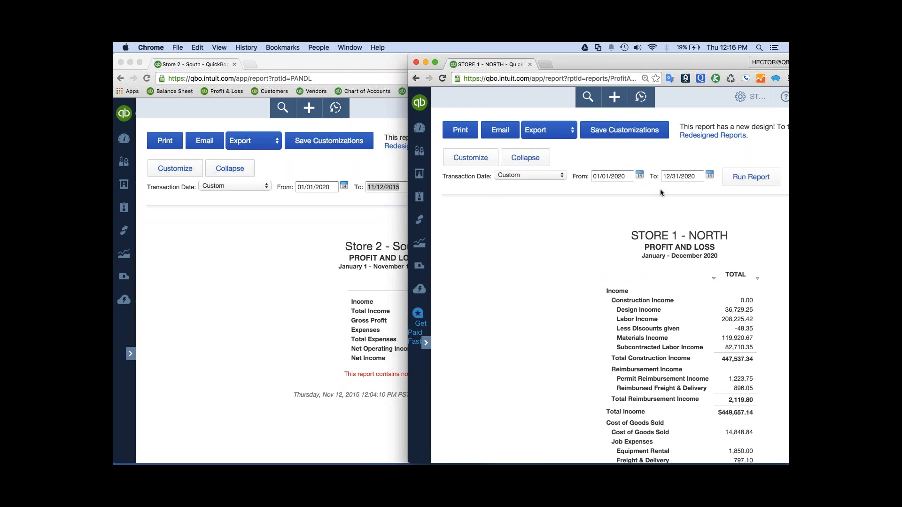
left_click(526, 158)
Step: Switch to the Store 2 - South report, set its end date to 12/31/2020 and rerun it
left_click(233, 266)
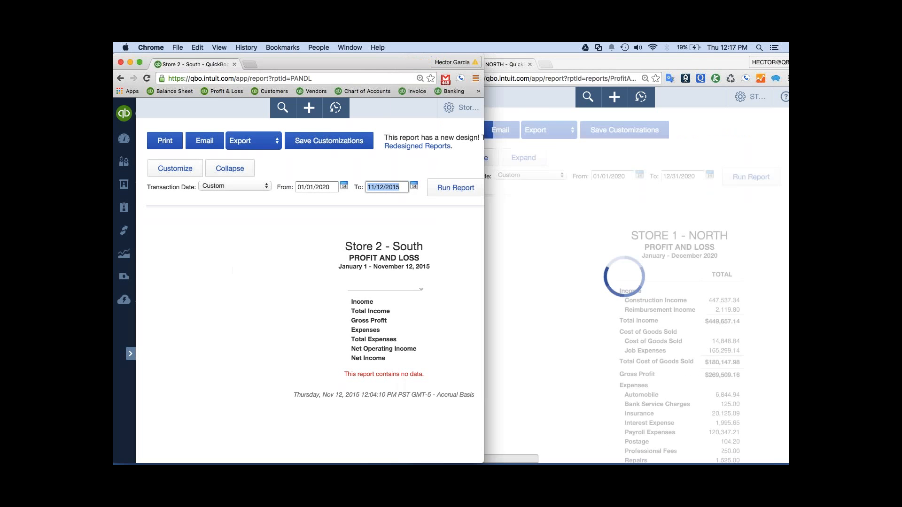
type("1")
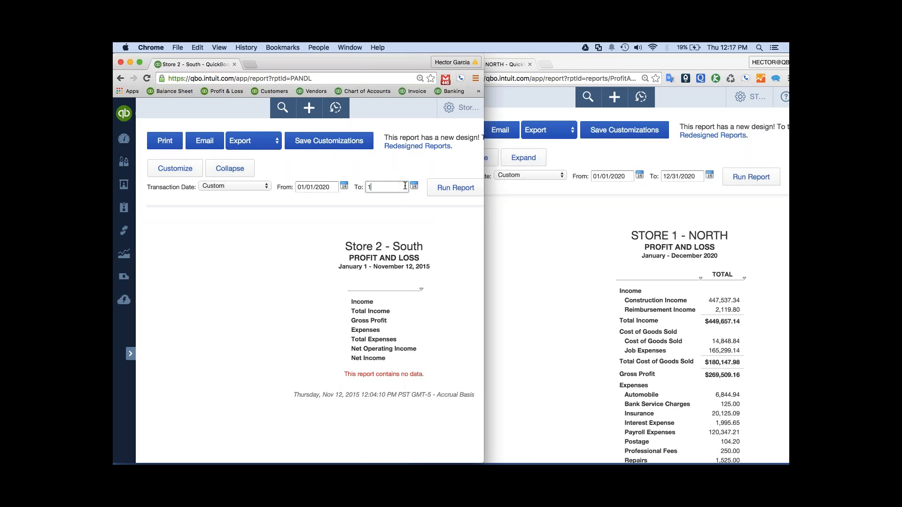
type("2312020")
key("Return")
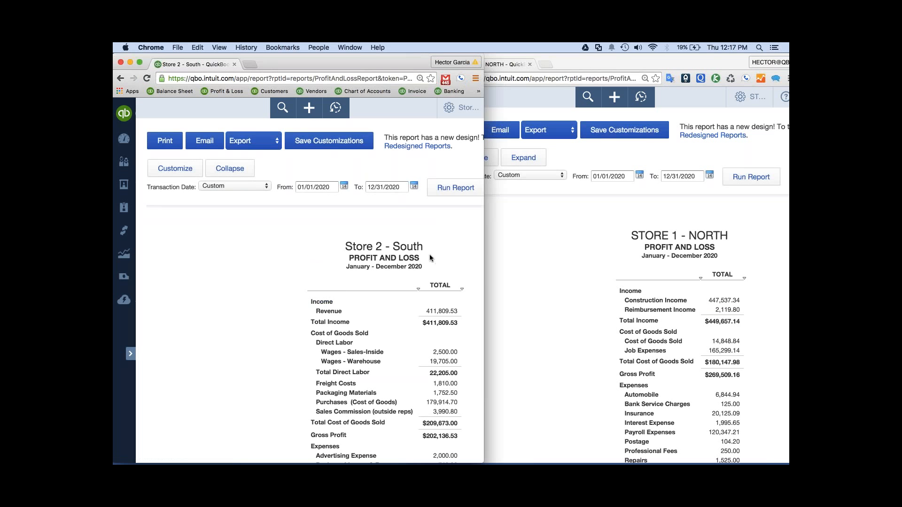
Step: Review the Store 2 - South Profit and Loss accounts and collapse the report's subaccounts
scroll(430, 258, "down", 1)
scroll(430, 258, "down", 4)
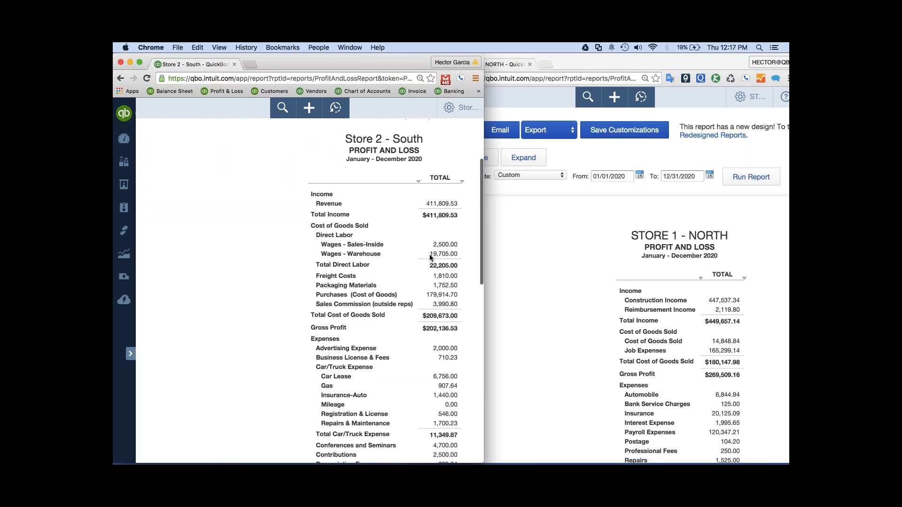
scroll(430, 255, "down", 2)
scroll(564, 238, "down", 6)
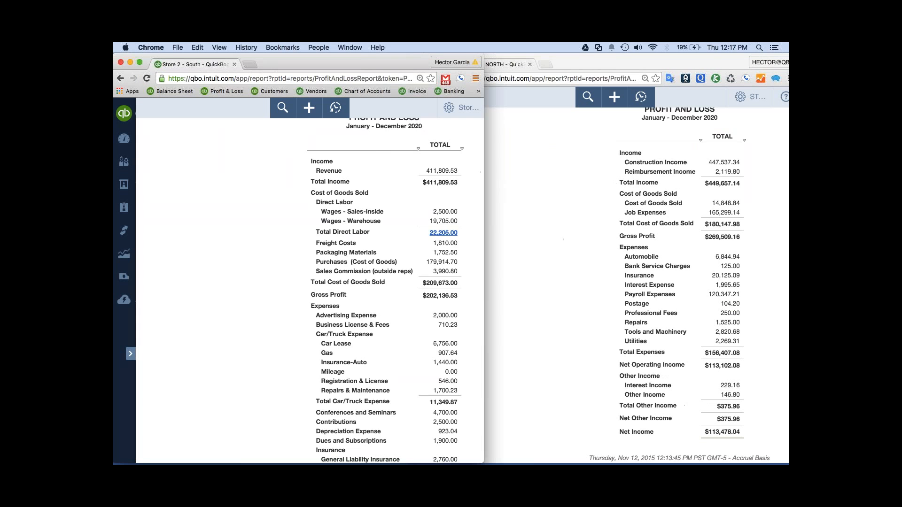
scroll(395, 240, "up", 6)
left_click(233, 157)
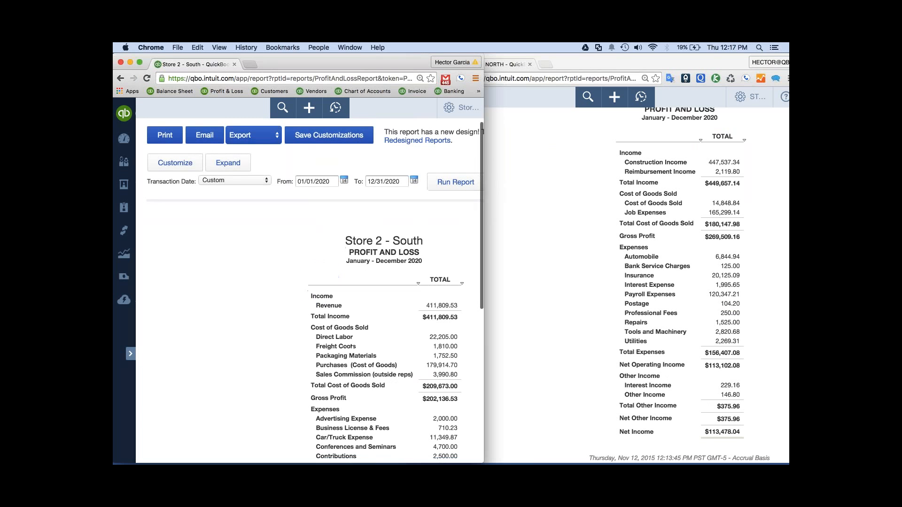
scroll(461, 291, "down", 5)
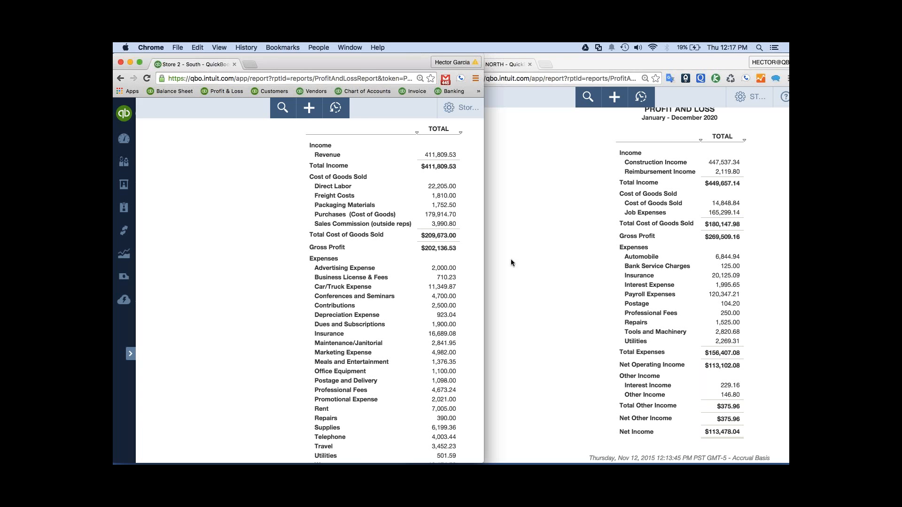
Step: Open the Account List report for STORE 1 - NORTH and export it as an Excel file
left_click(541, 246)
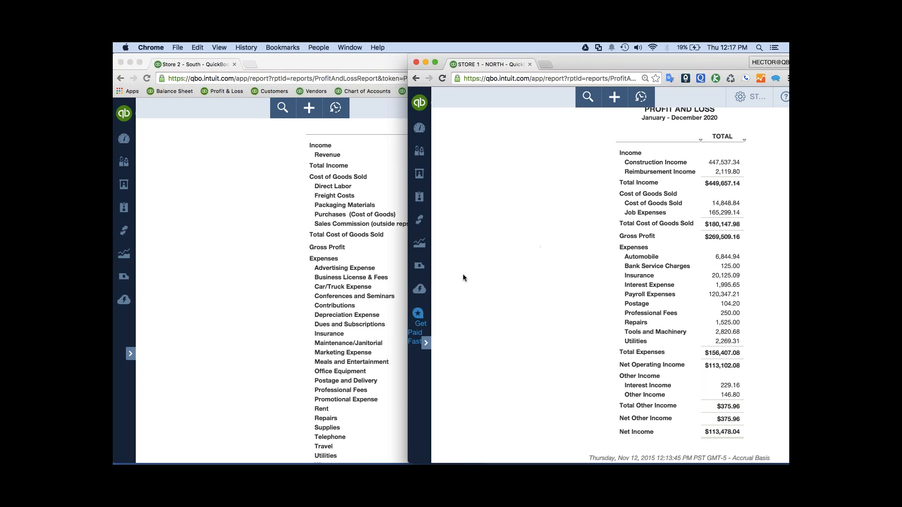
scroll(502, 272, "up", 2)
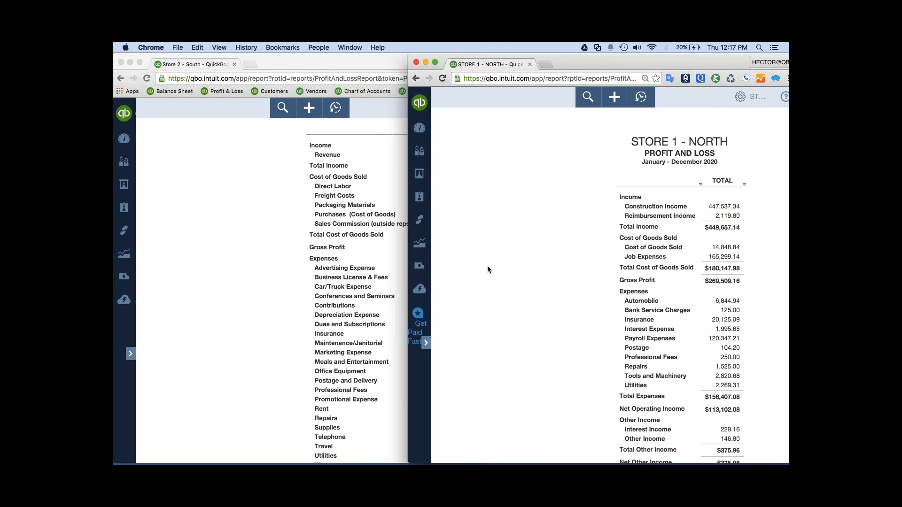
left_click(419, 249)
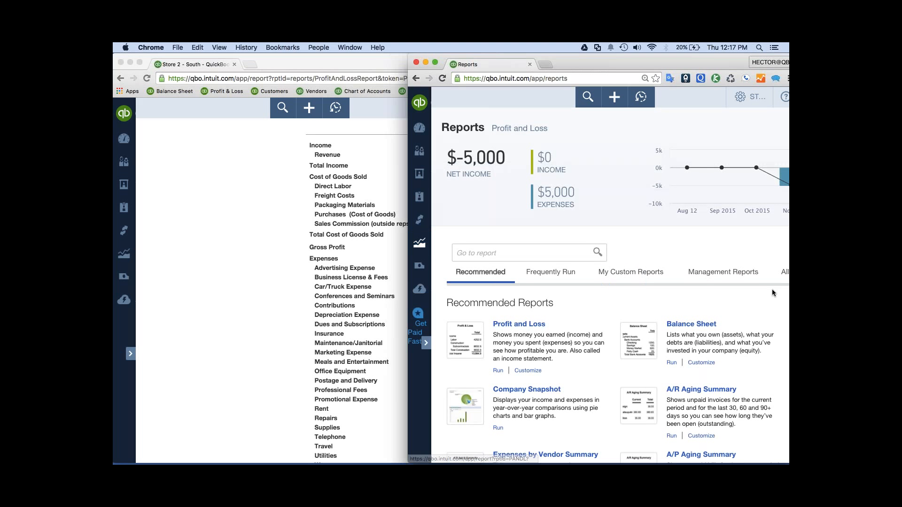
scroll(757, 284, "right", 1)
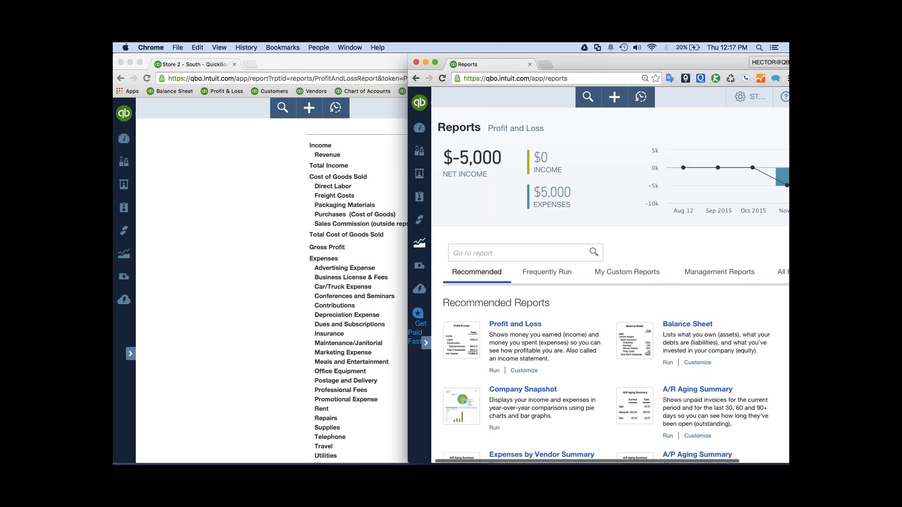
left_click(781, 272)
left_click(473, 252)
type("a")
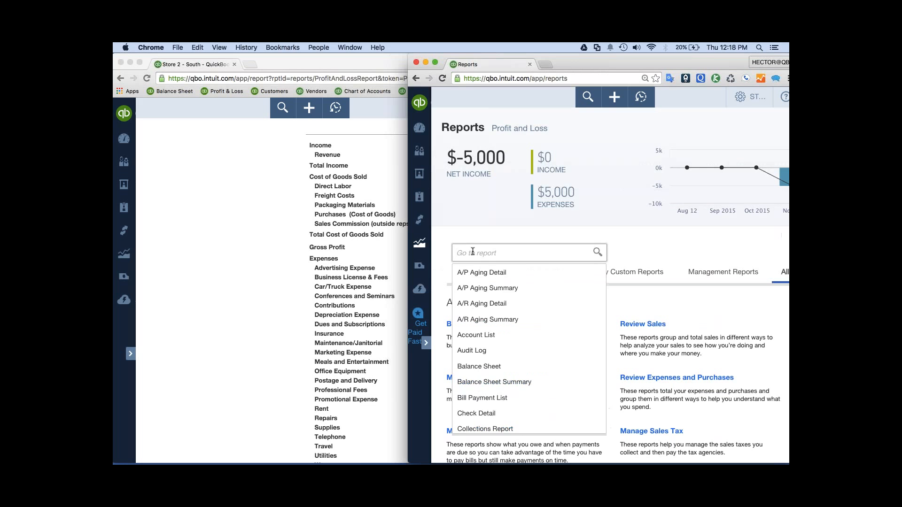
type("cc")
key("Down")
key("Return")
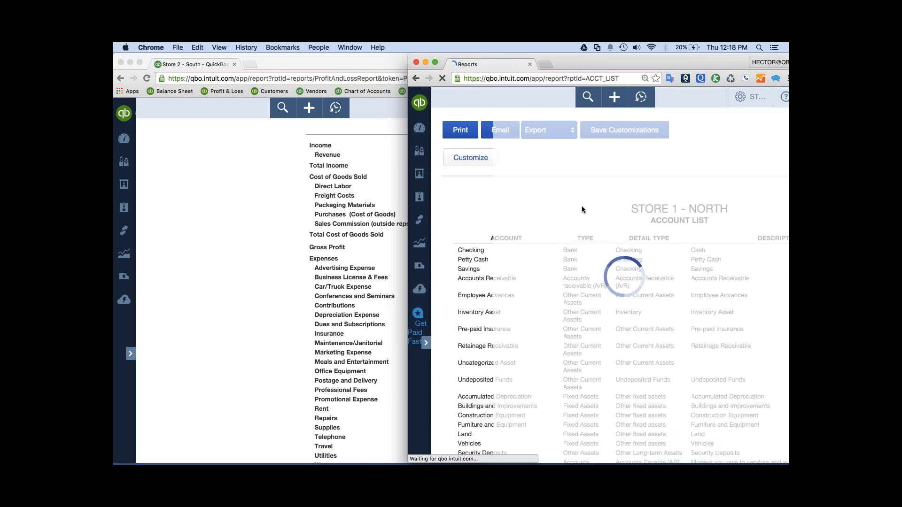
left_click(554, 130)
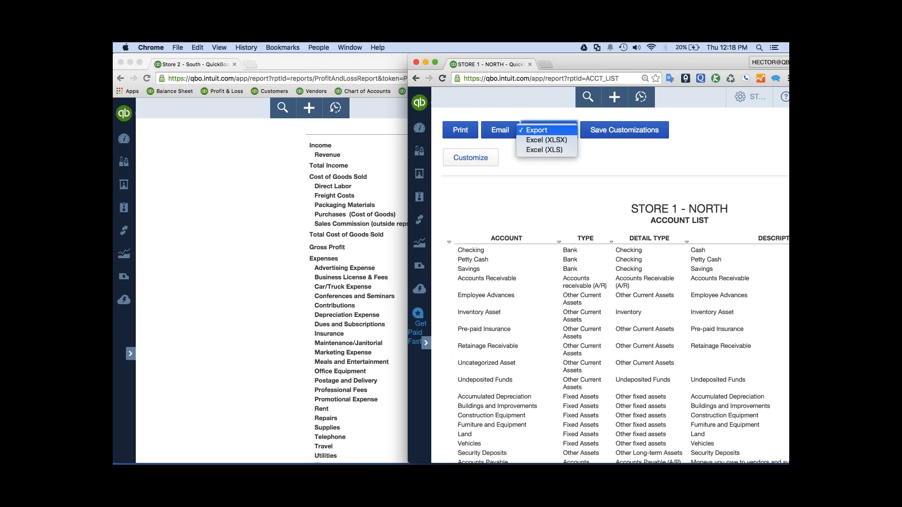
left_click(542, 141)
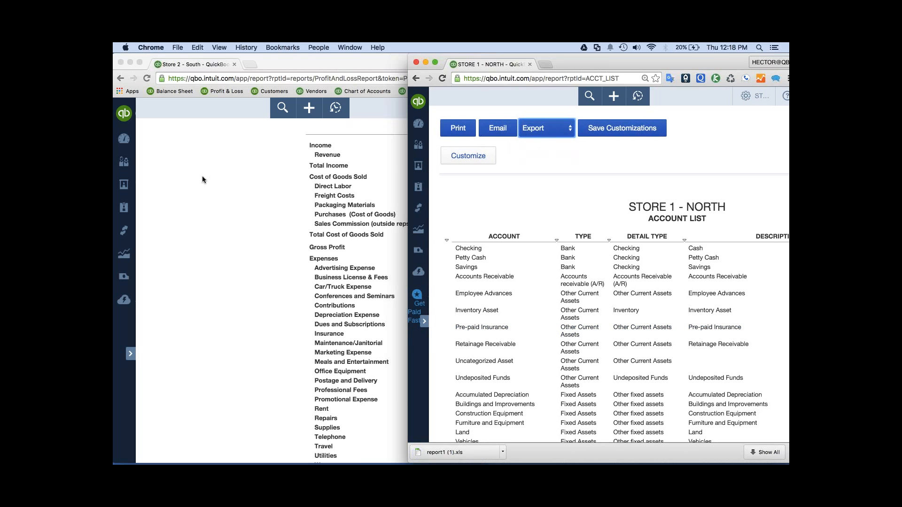
Step: Switch to Store 2 - South and open the Chart of Accounts data import
left_click(199, 188)
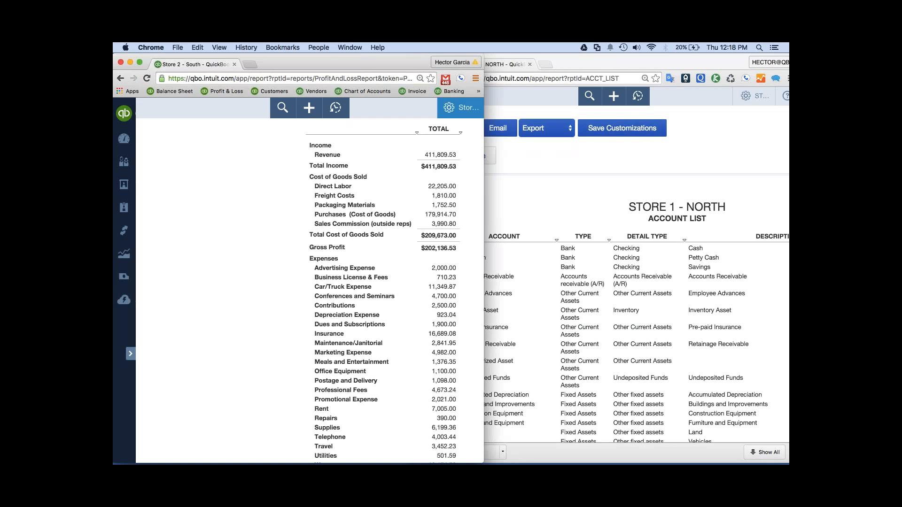
left_click(450, 109)
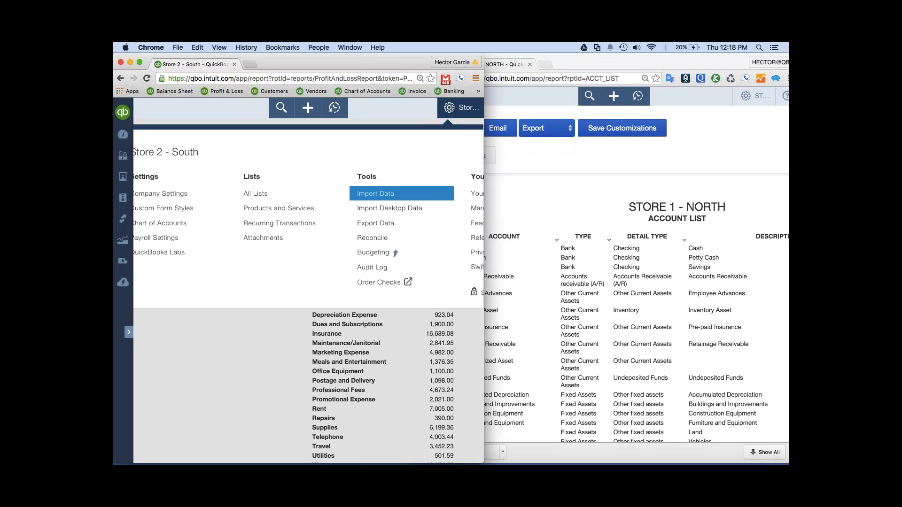
left_click(382, 197)
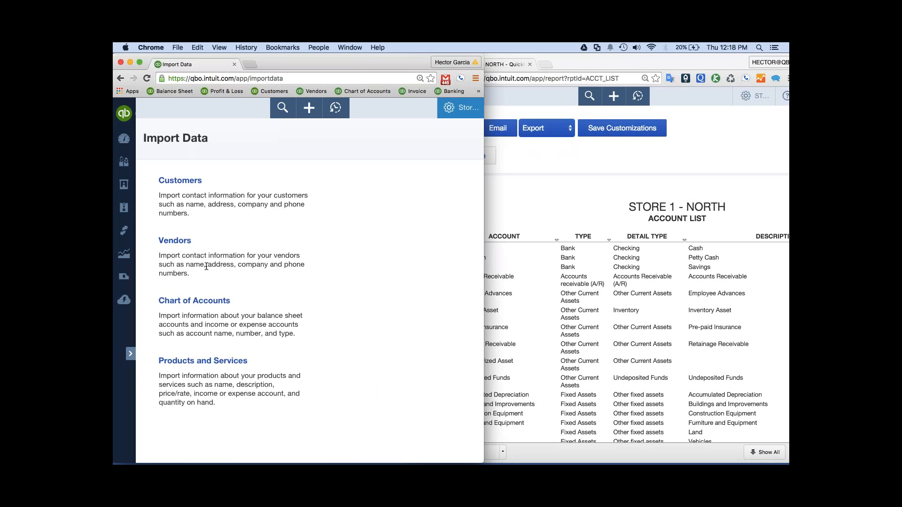
left_click(191, 301)
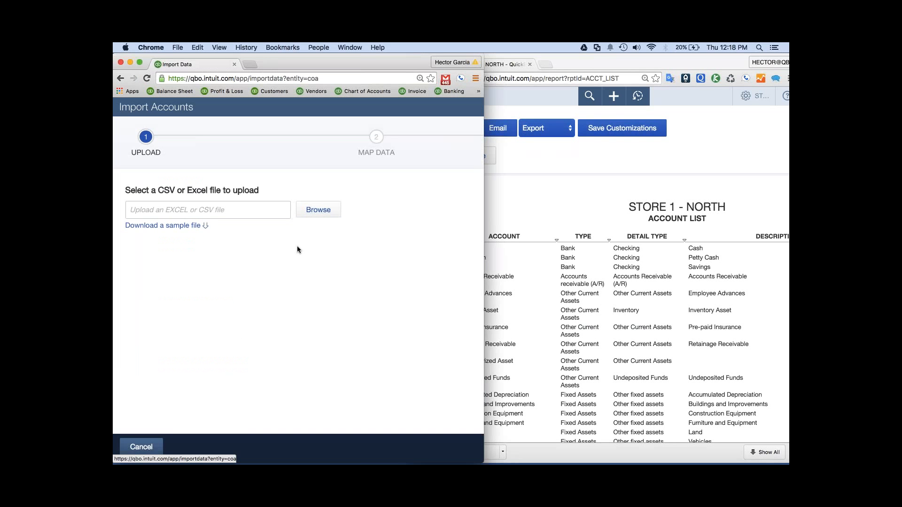
Step: Choose report1 (1).xls from the Downloads folder as the accounts import file, widen the window and continue to field mapping
left_click(325, 213)
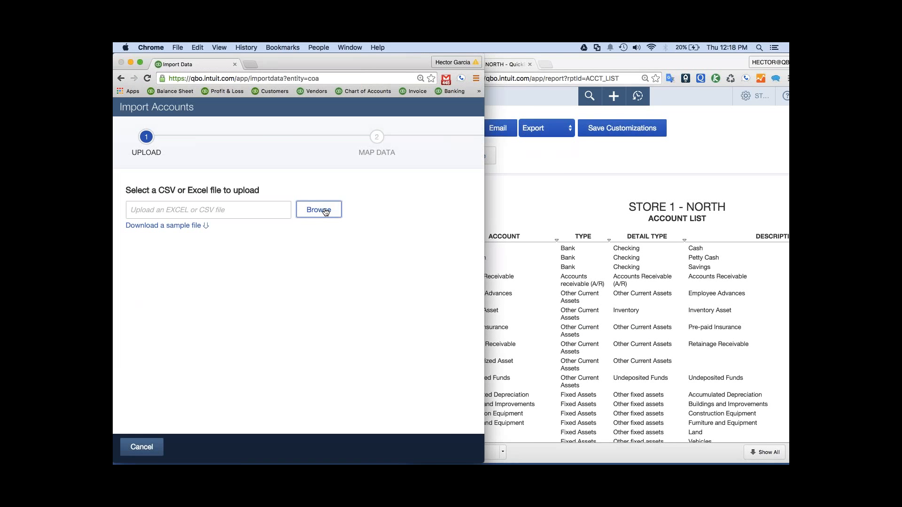
left_click(326, 213)
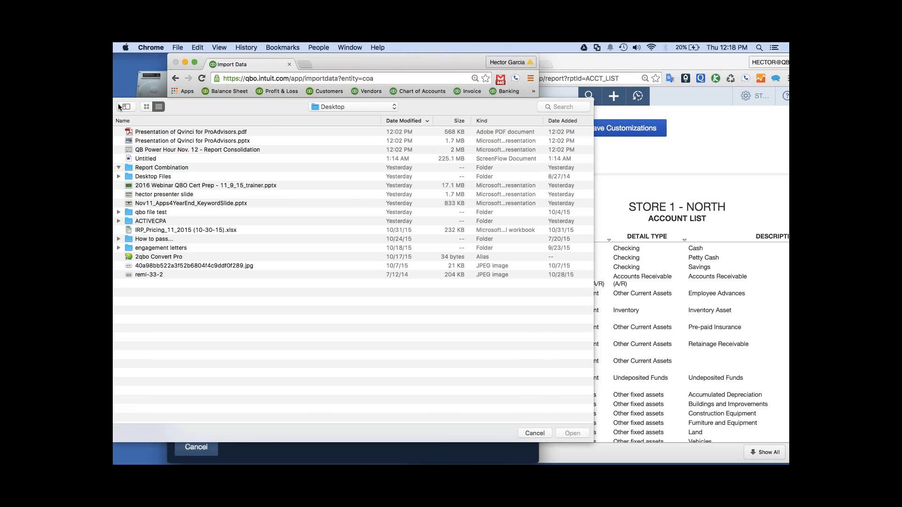
left_click(119, 107)
left_click(149, 182)
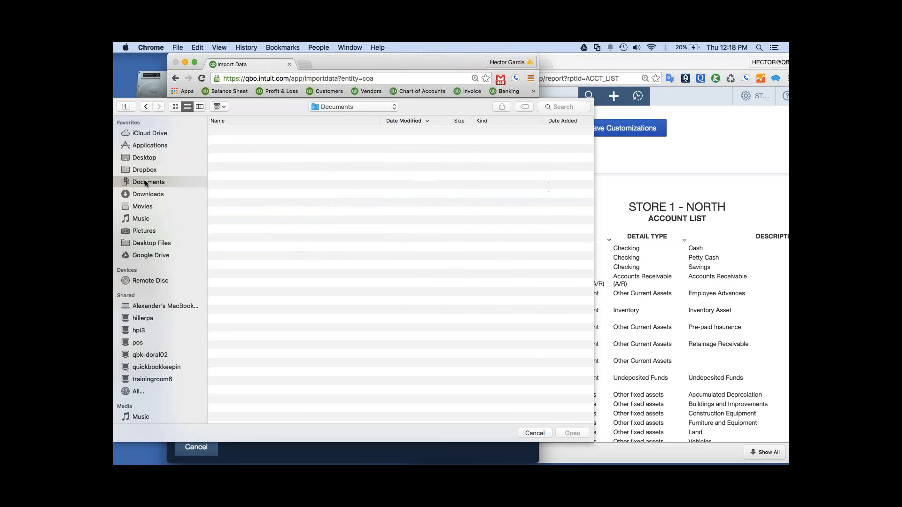
left_click(158, 194)
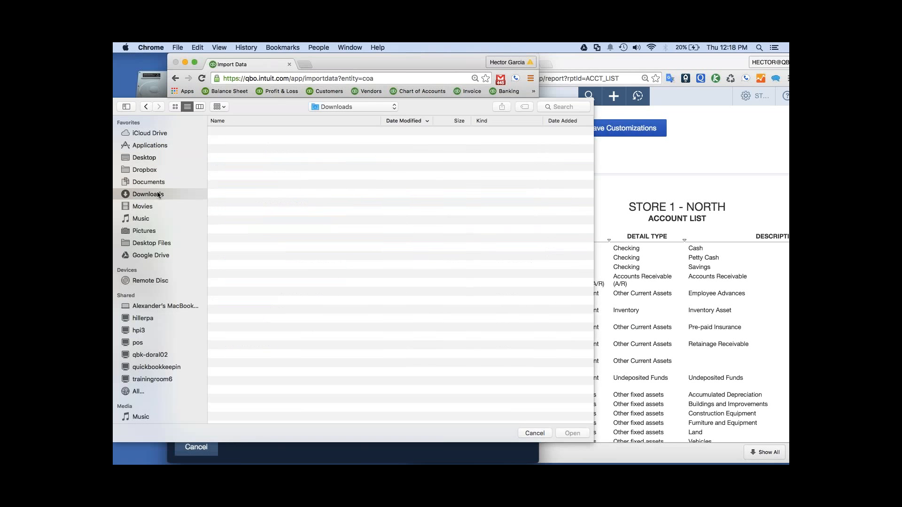
double_click(295, 262)
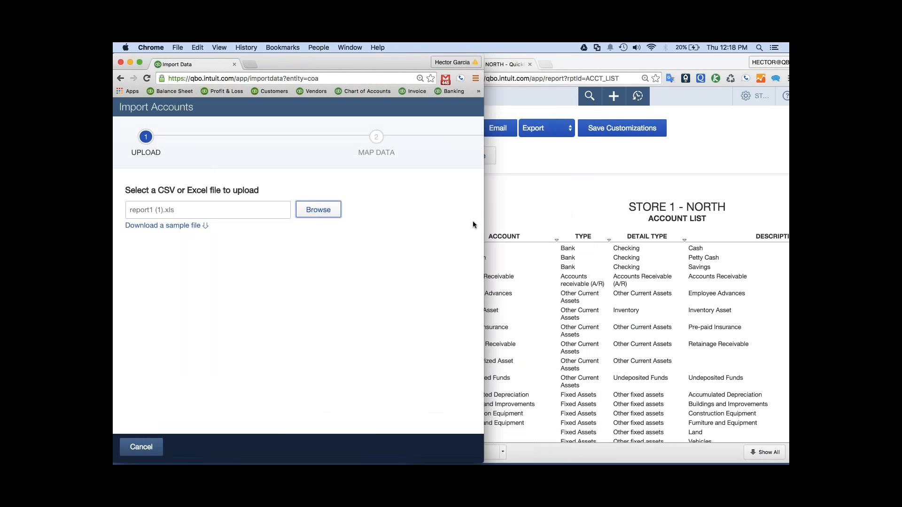
left_click_drag(484, 230, 663, 236)
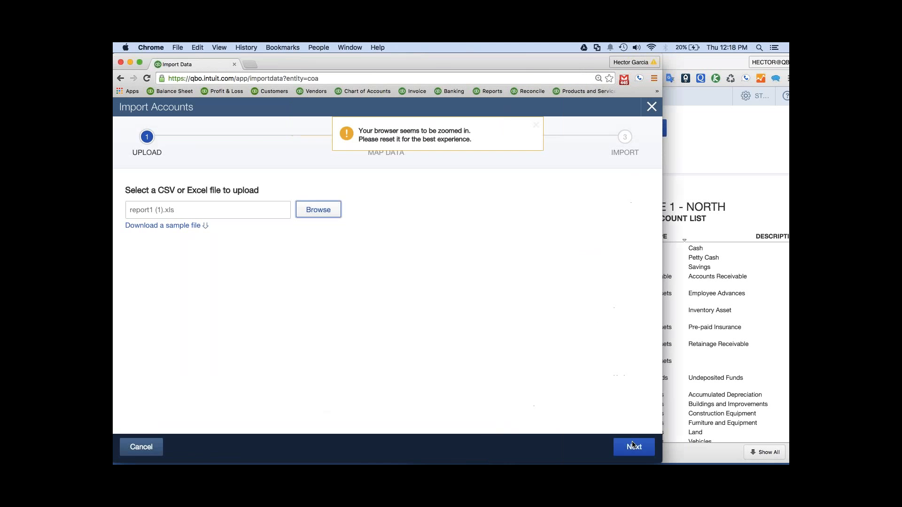
left_click(633, 447)
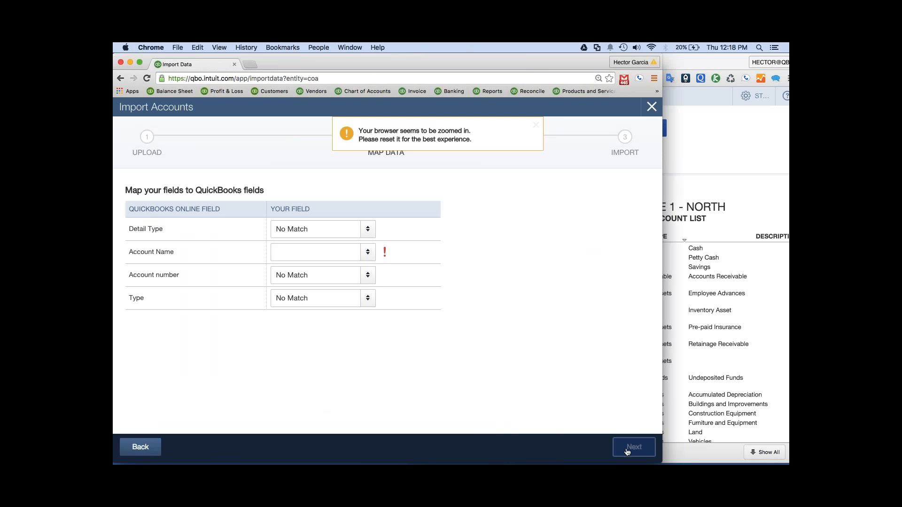
Step: Check which source fields are offered for mapping to Detail Type and Account Name
left_click(368, 230)
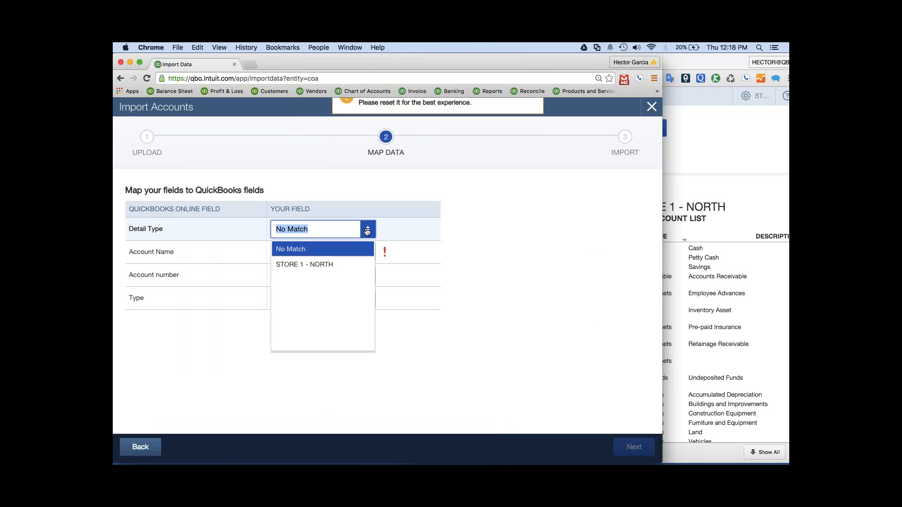
left_click(367, 231)
left_click(369, 254)
left_click(370, 254)
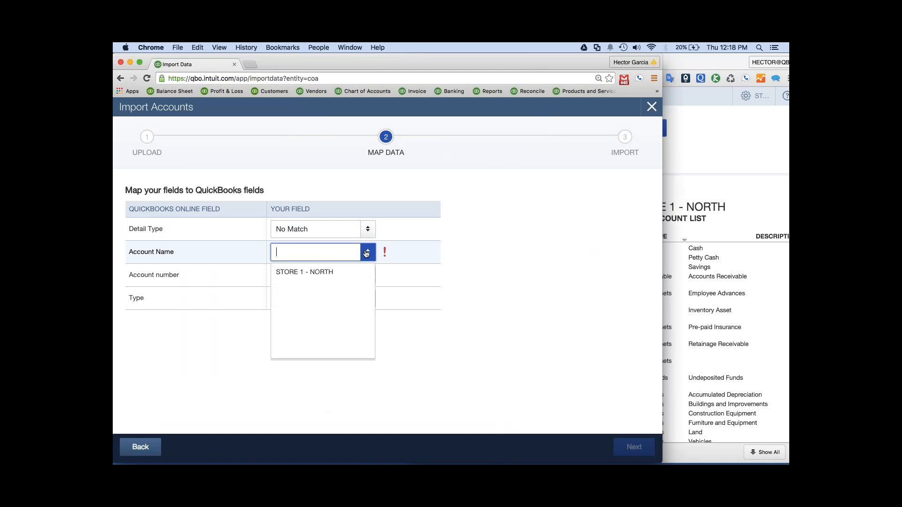
key("Escape")
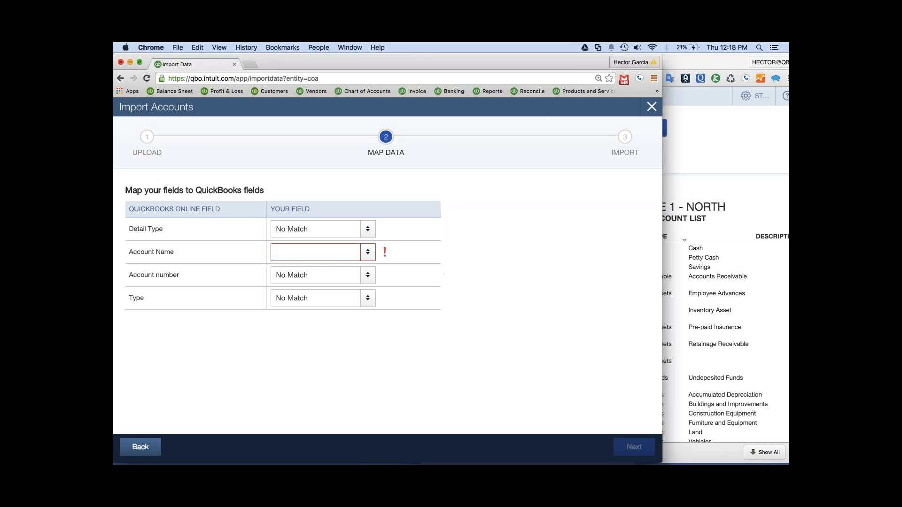
Step: Minimize the Import Accounts window and open report1 (1).xls from the Downloads folder in Excel
left_click(130, 63)
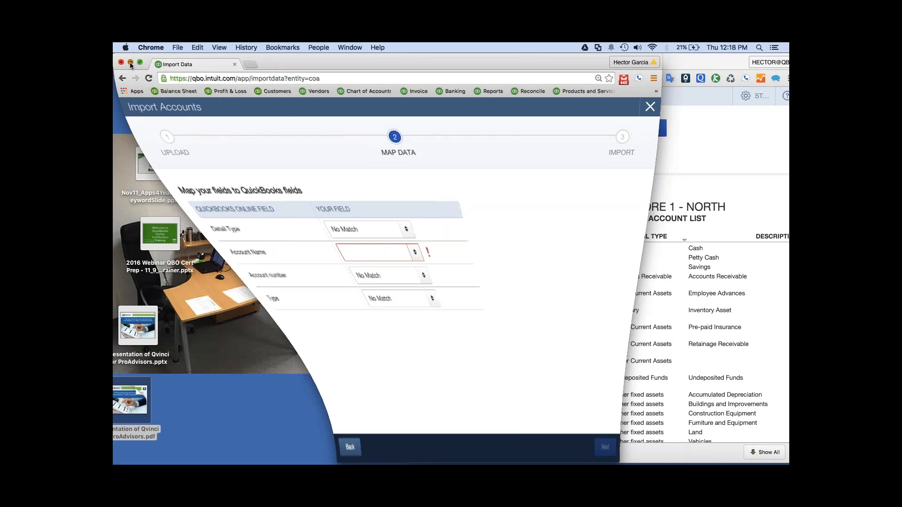
left_click(146, 97)
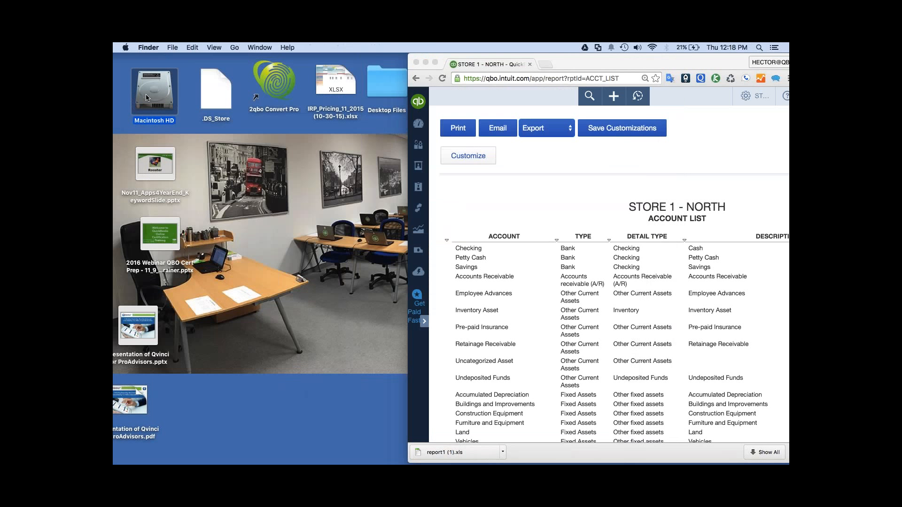
double_click(145, 98)
left_click(301, 241)
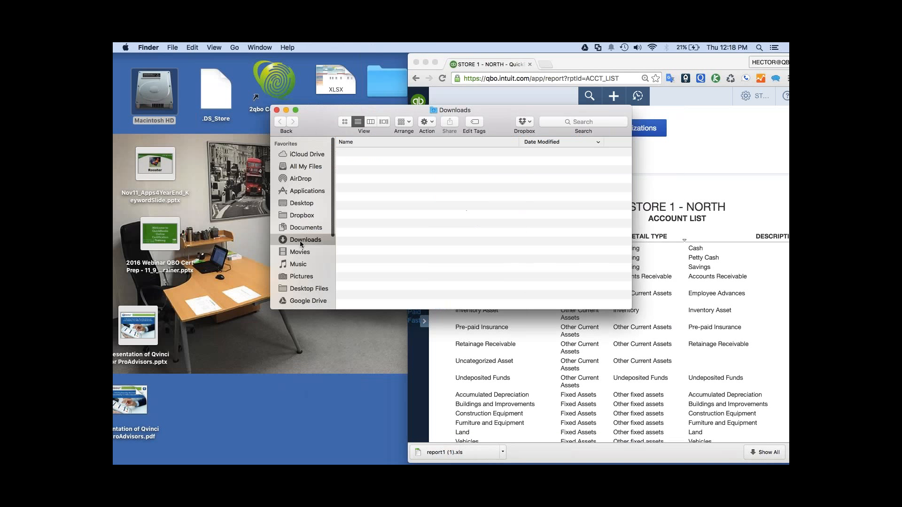
left_click(371, 153)
double_click(371, 154)
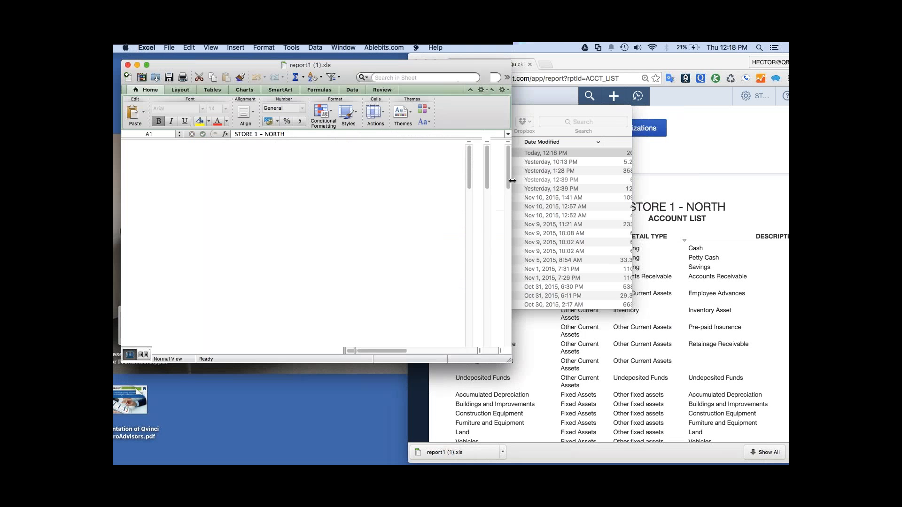
Step: Delete rows 1 to 4 above the header row and the blank column A from the account list sheet
left_click(311, 202)
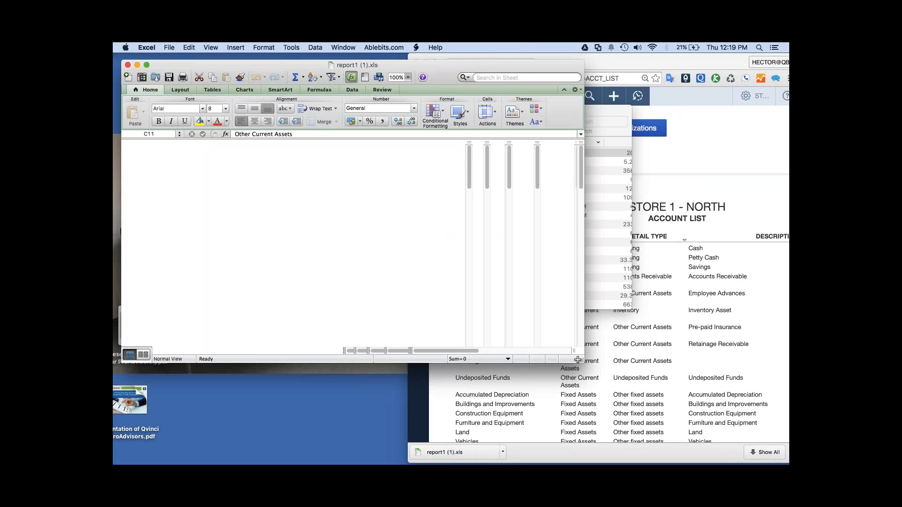
left_click_drag(583, 362, 603, 412)
left_click_drag(146, 165, 155, 154)
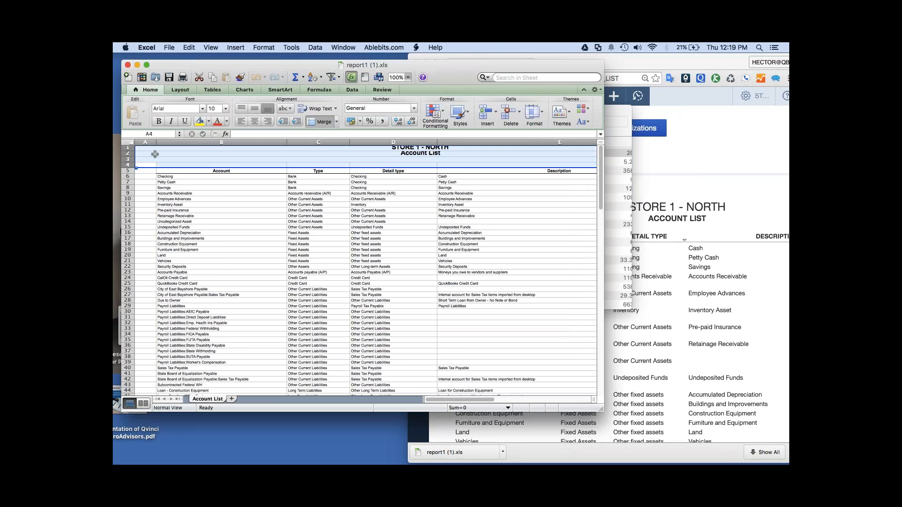
right_click(155, 154)
left_click(179, 213)
right_click(144, 142)
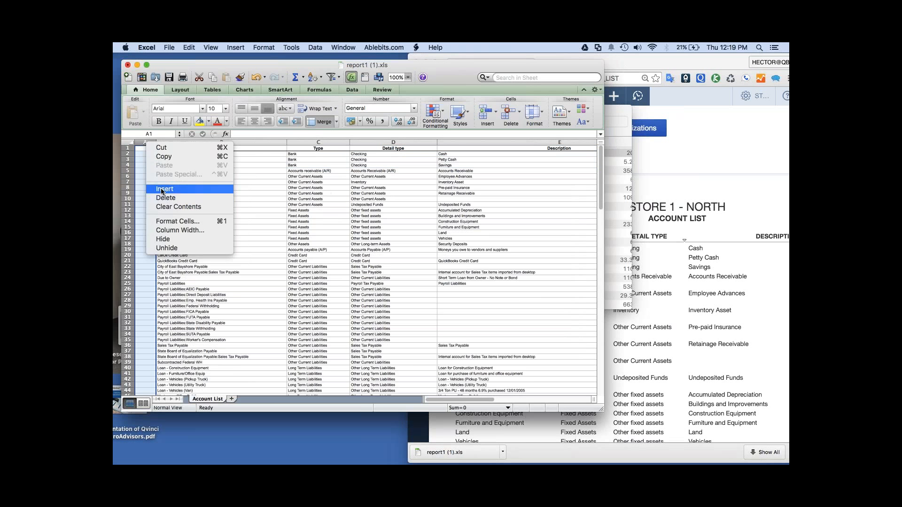
left_click(216, 210)
Step: Save the cleaned report1 (1).xls workbook, then close it and the Downloads folder window
left_click(168, 148)
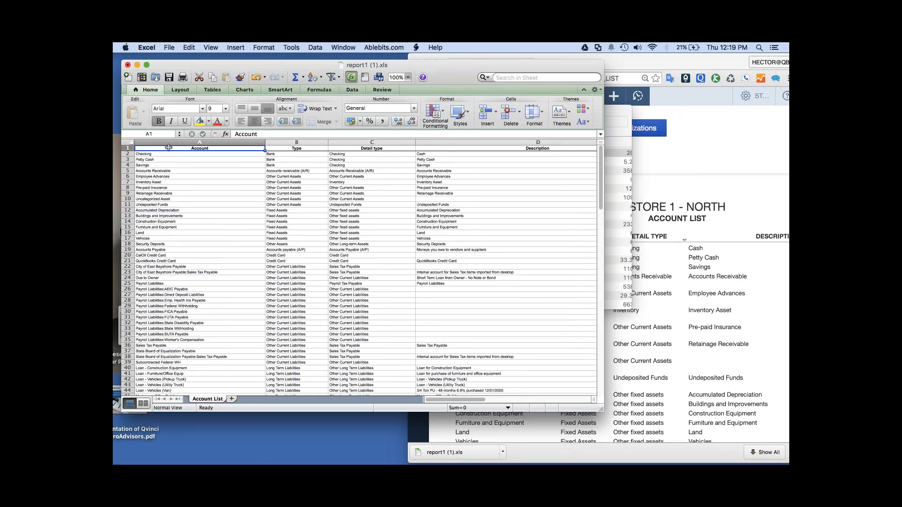
left_click(169, 78)
left_click(128, 65)
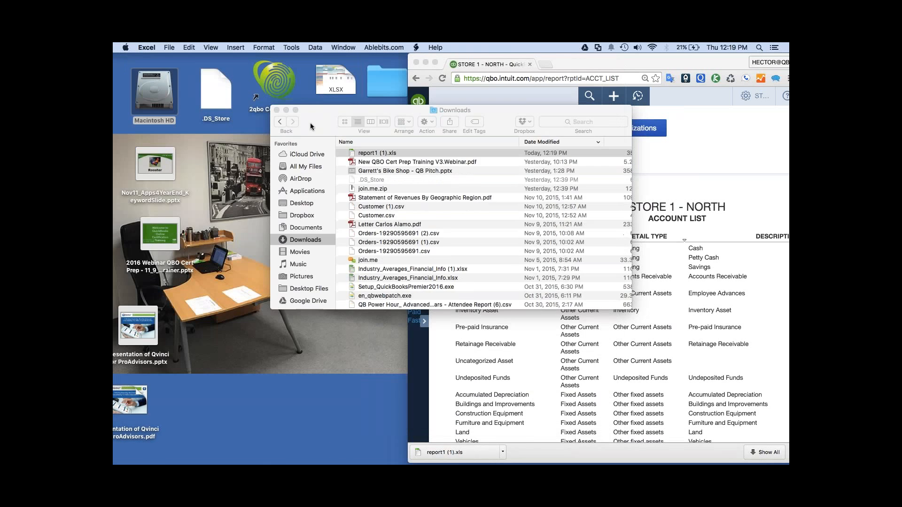
left_click(276, 110)
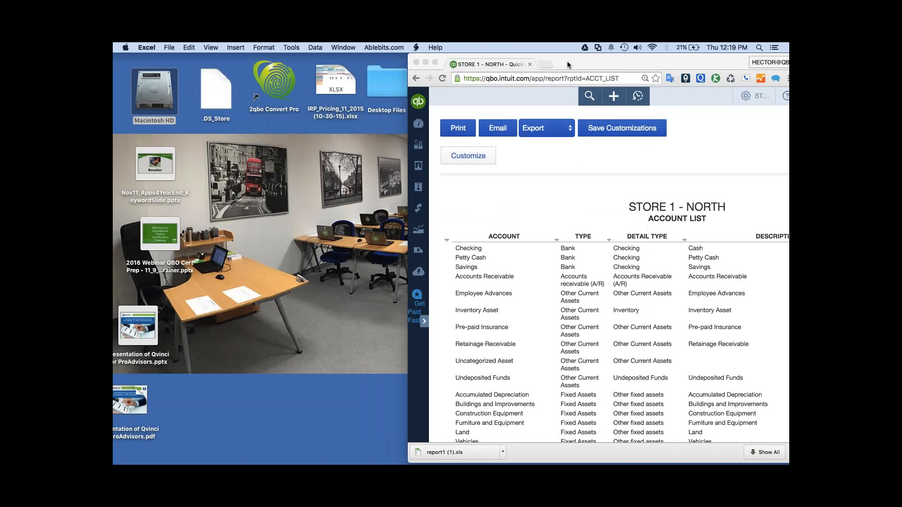
left_click_drag(568, 64, 220, 66)
left_click(451, 96)
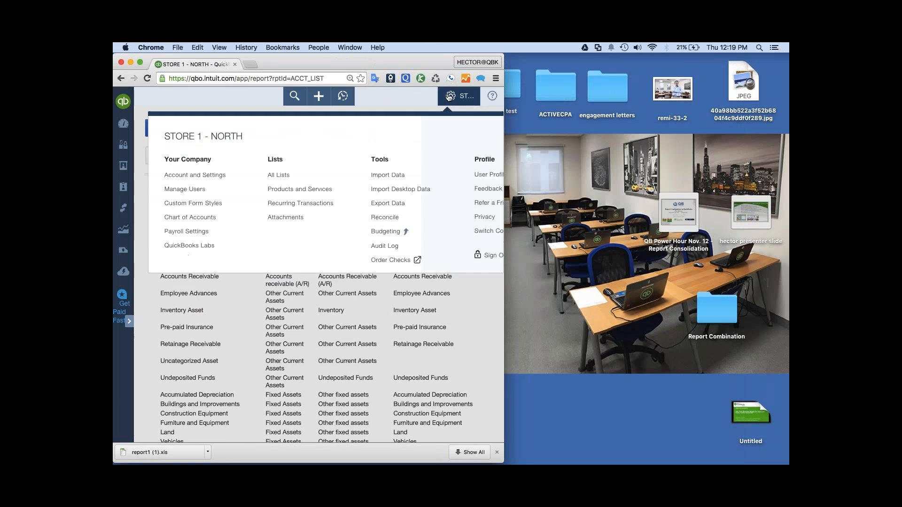
left_click(383, 176)
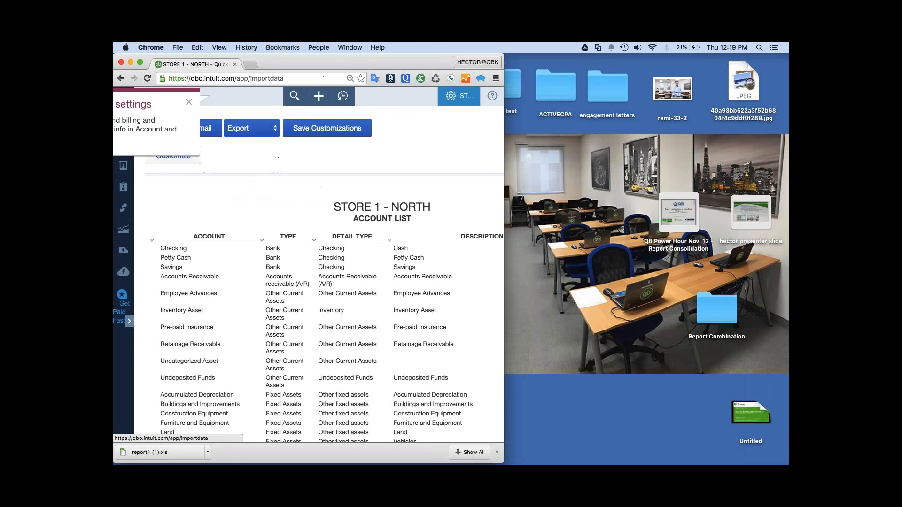
Step: Return to the Store 2 - South account import, upload the edited report1 (1).xls again and continue to field mapping
left_click(577, 451)
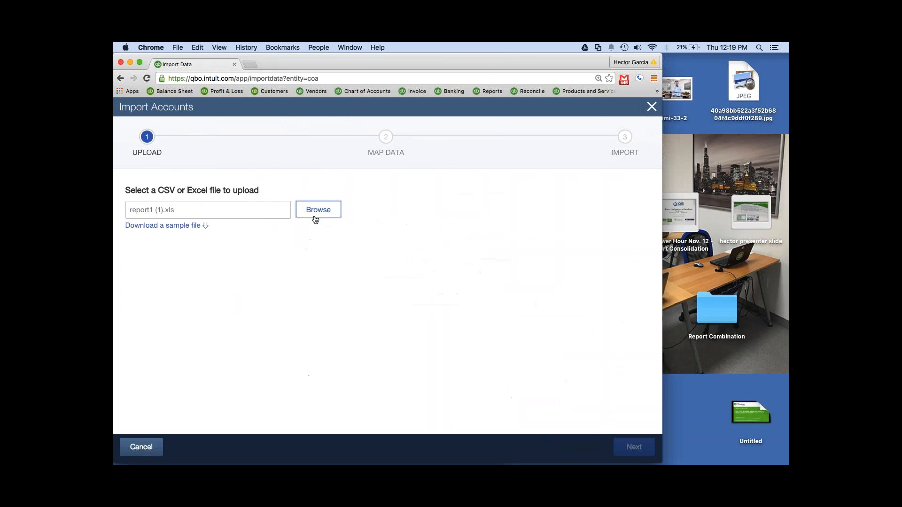
left_click(318, 210)
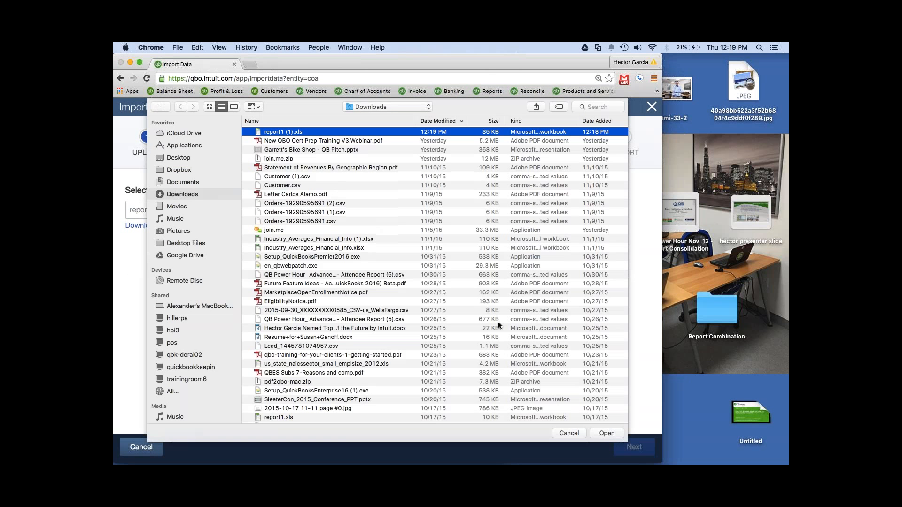
left_click(601, 437)
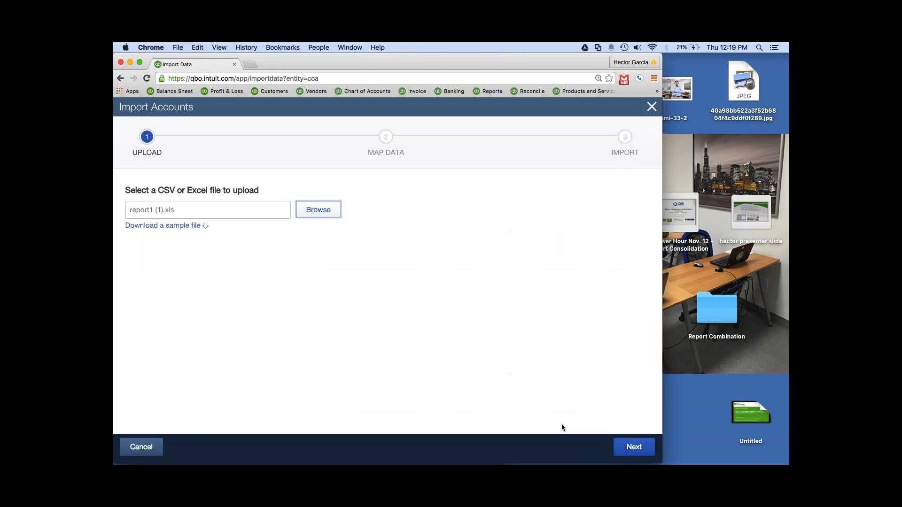
left_click(628, 447)
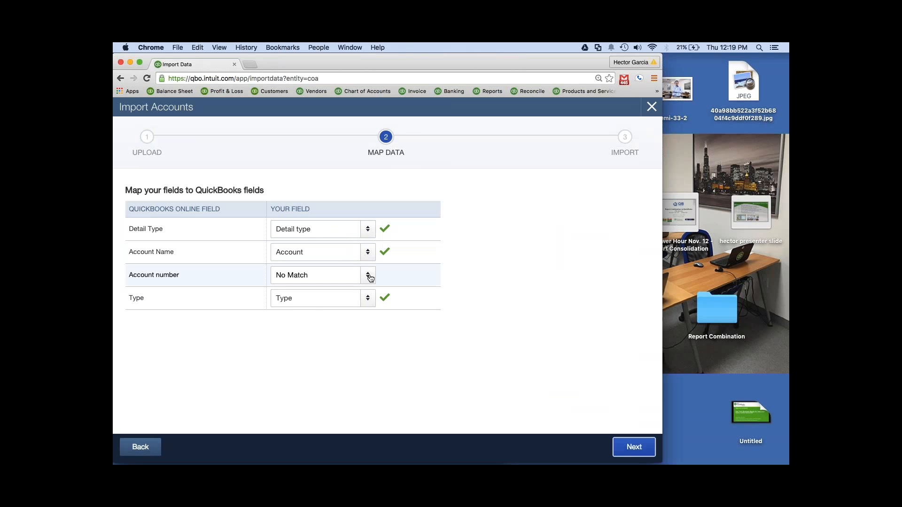
Step: Check the source fields mapped to Type, Account Name and Detail Type, keep them and proceed with the account import
left_click(368, 299)
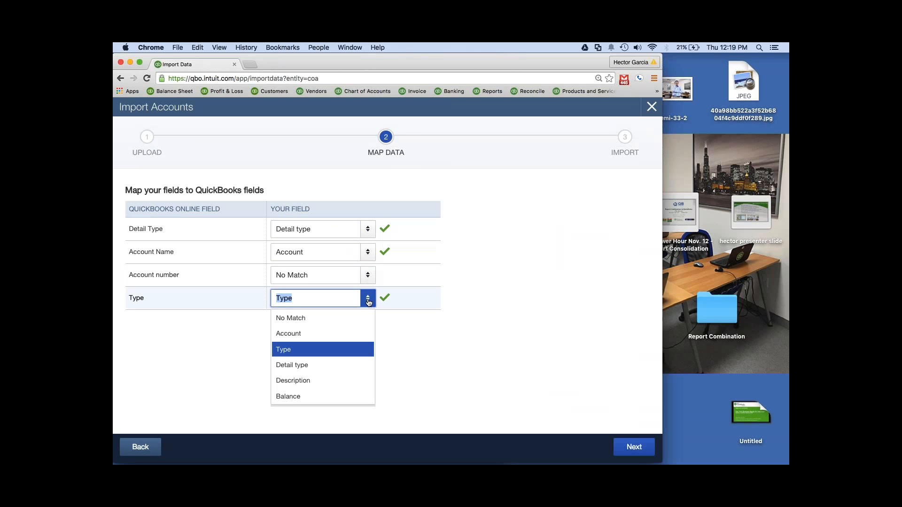
left_click(369, 303)
left_click(368, 252)
left_click(288, 270)
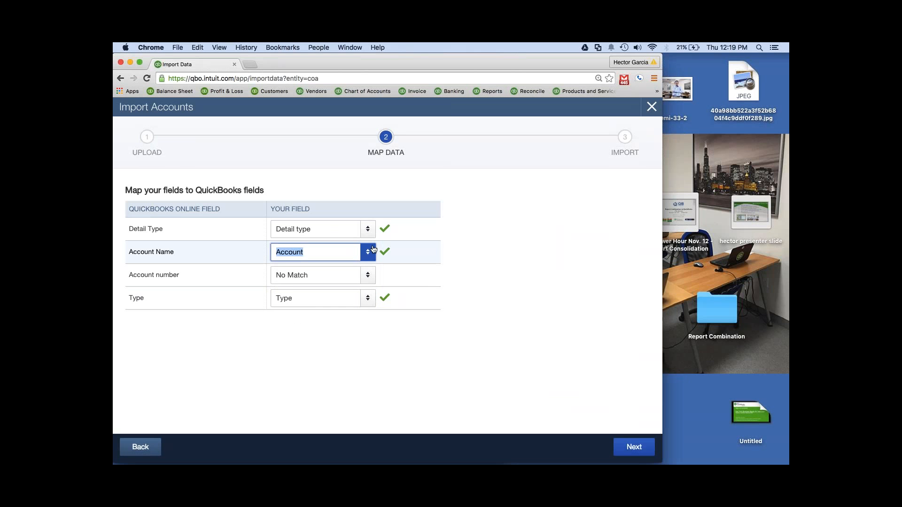
left_click(369, 229)
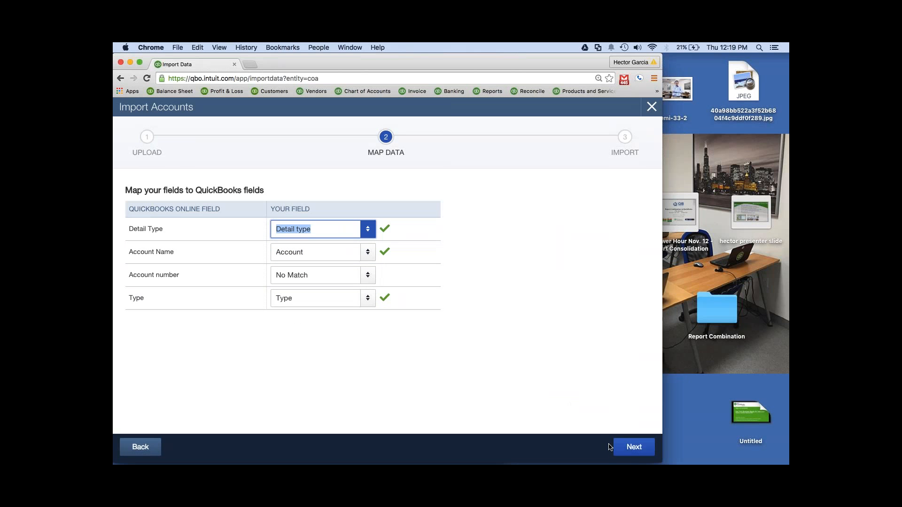
left_click(634, 447)
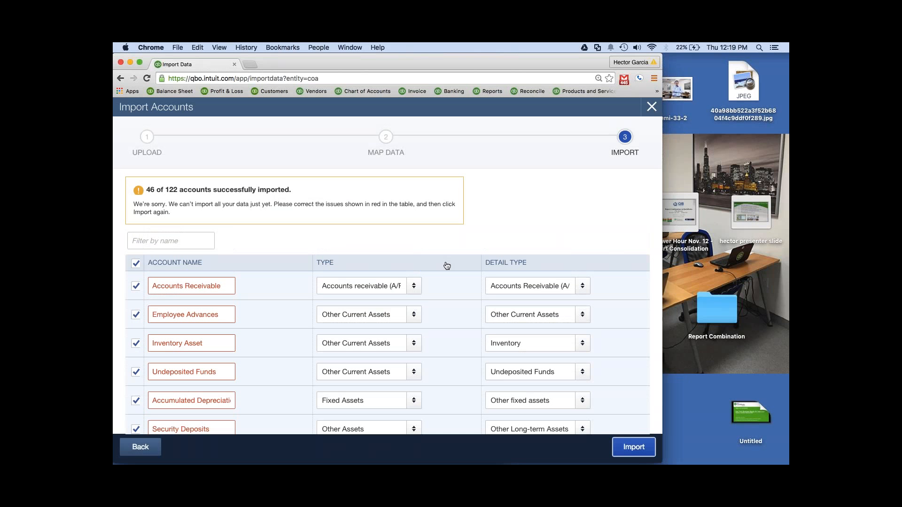
Step: Deselect all remaining accounts flagged in red and close the Import Accounts screen
scroll(447, 266, "down", 1)
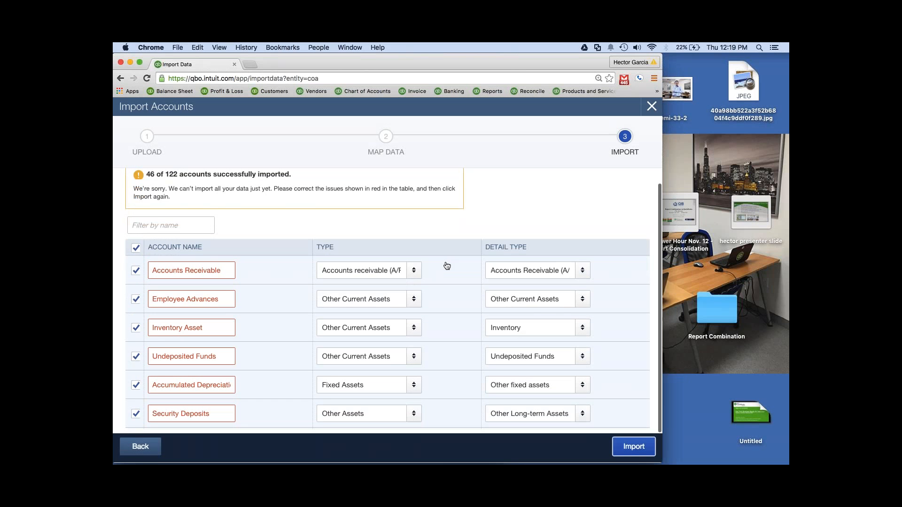
left_click(135, 248)
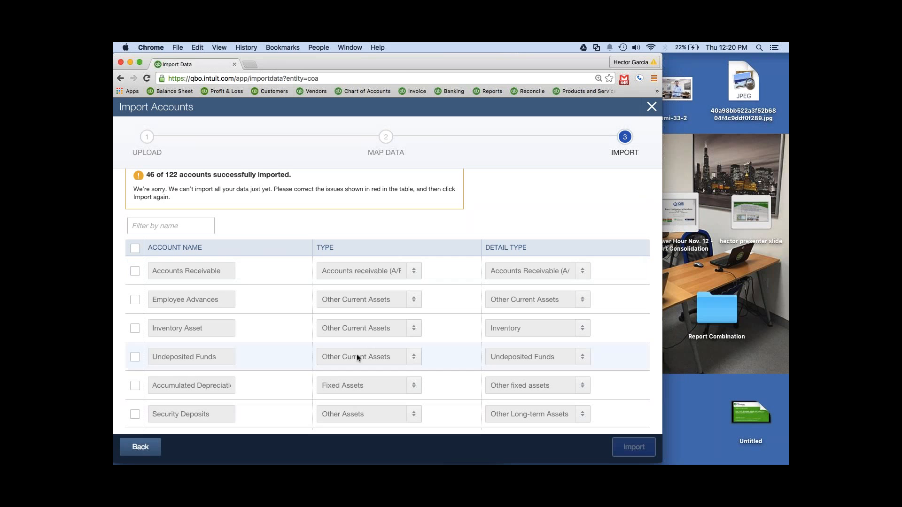
left_click(652, 106)
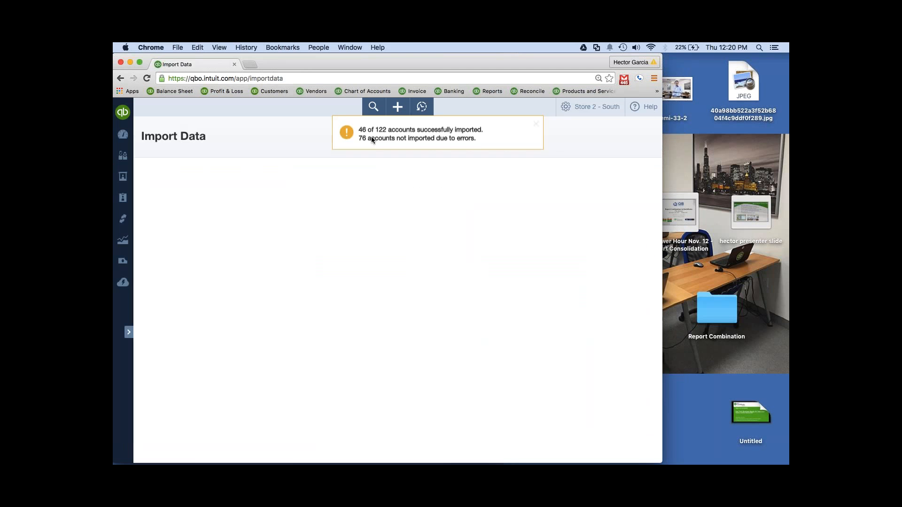
Step: Open Store 2 - South's Chart of Accounts, widen the window and review the listed accounts
left_click(572, 107)
left_click(303, 206)
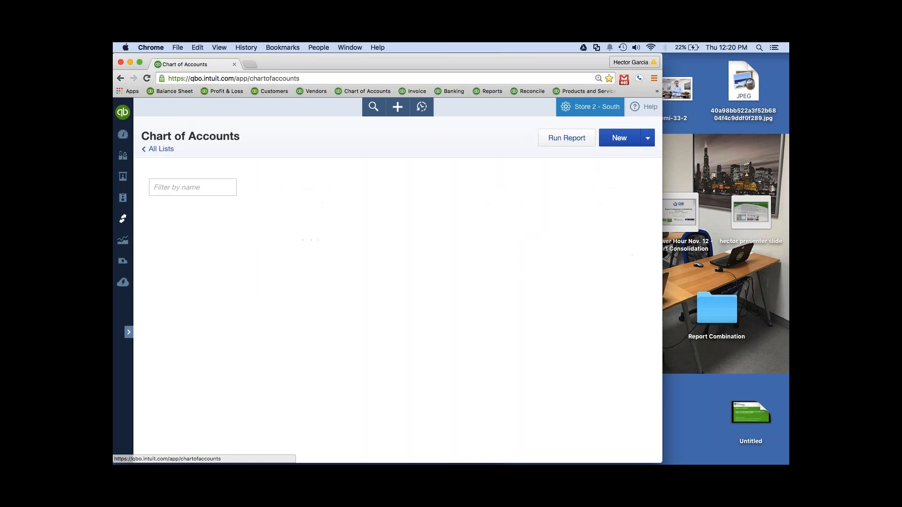
left_click_drag(664, 188, 762, 189)
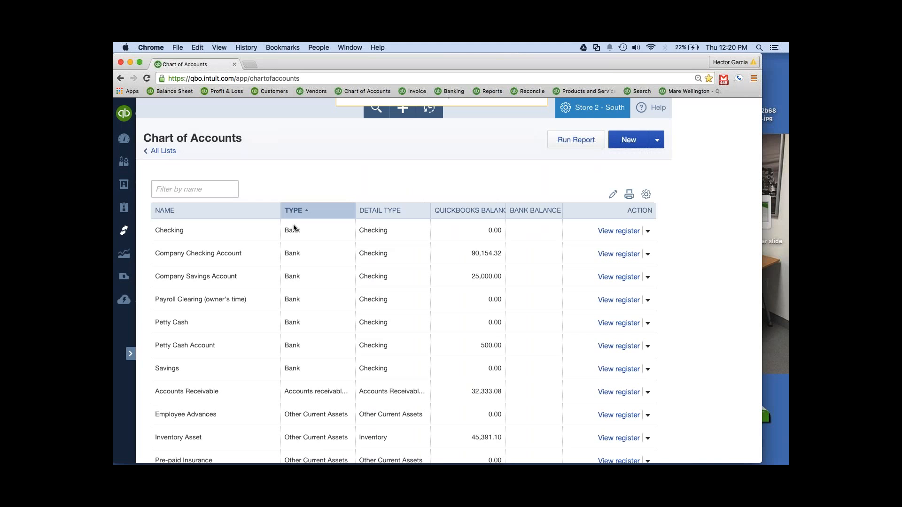
scroll(454, 328, "down", 3)
scroll(454, 327, "down", 3)
scroll(454, 328, "left", 5)
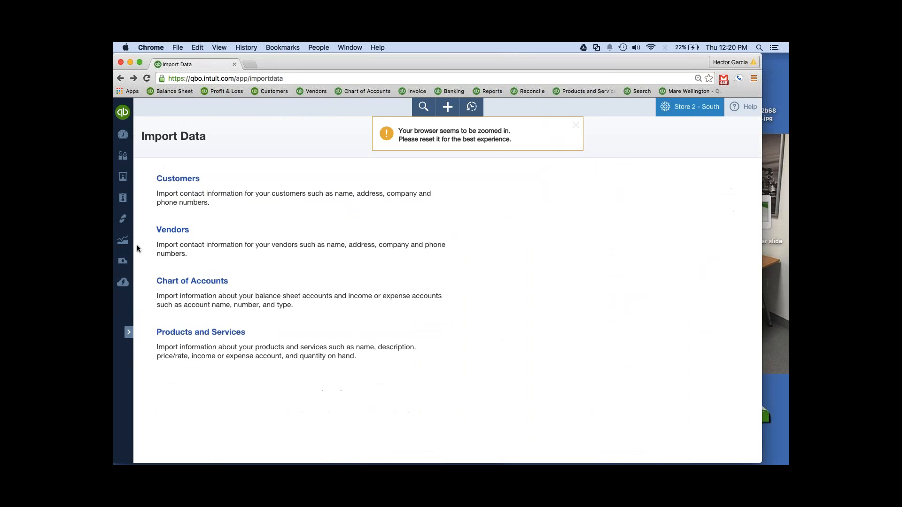
left_click(121, 78)
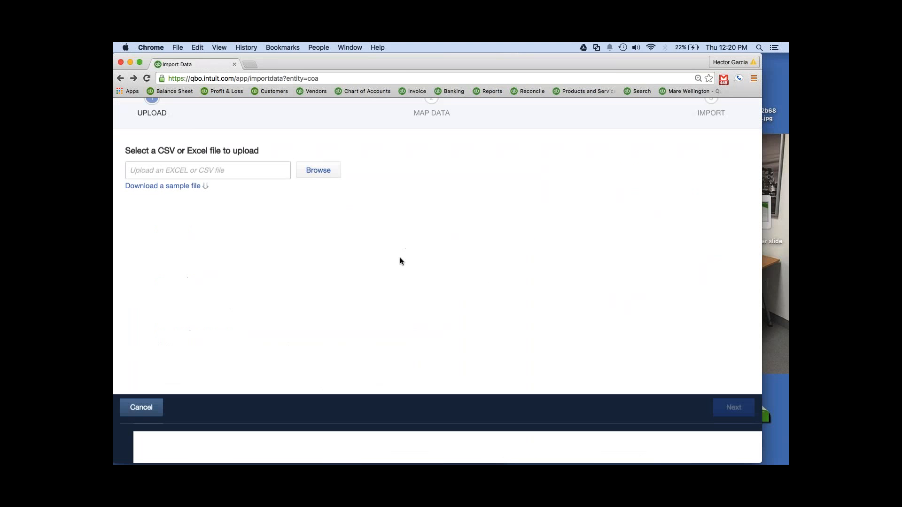
scroll(399, 258, "left", 5)
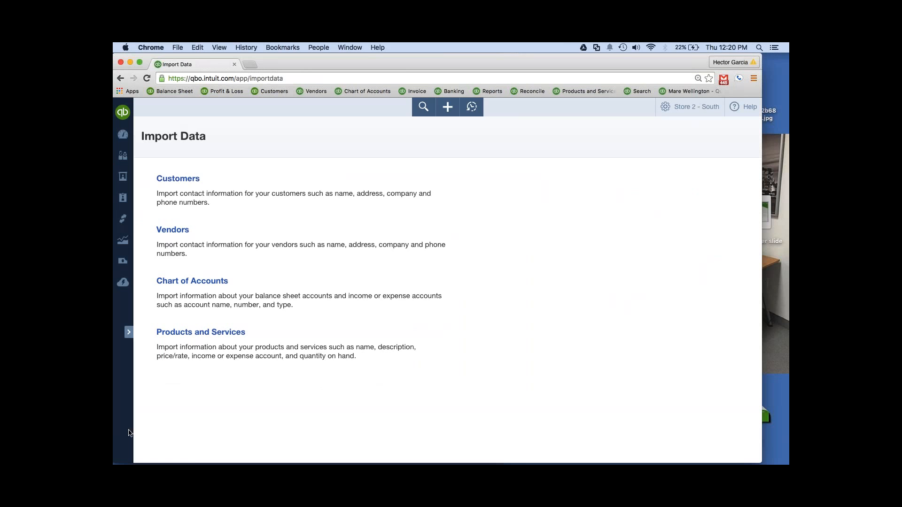
Step: Run the Profit and Loss report for Store 2 - South from 01/01/2020 to 12/31/2020
left_click(123, 239)
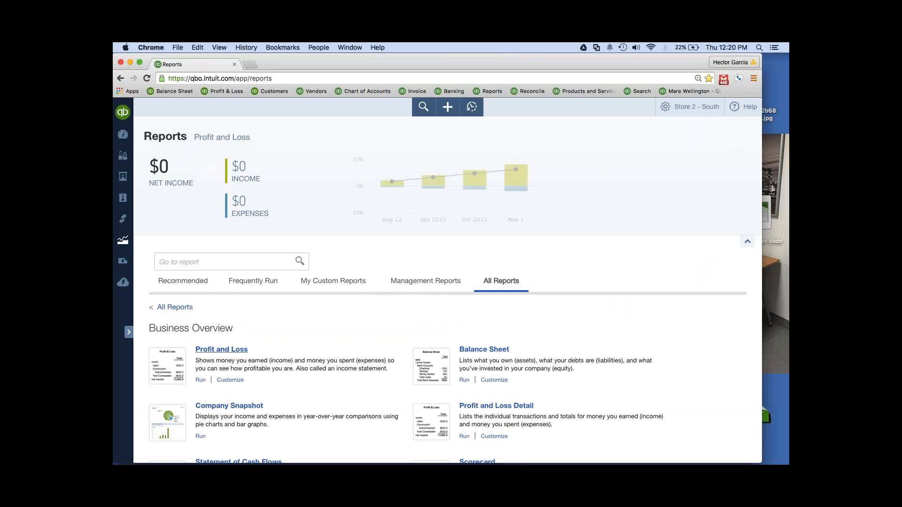
left_click(222, 350)
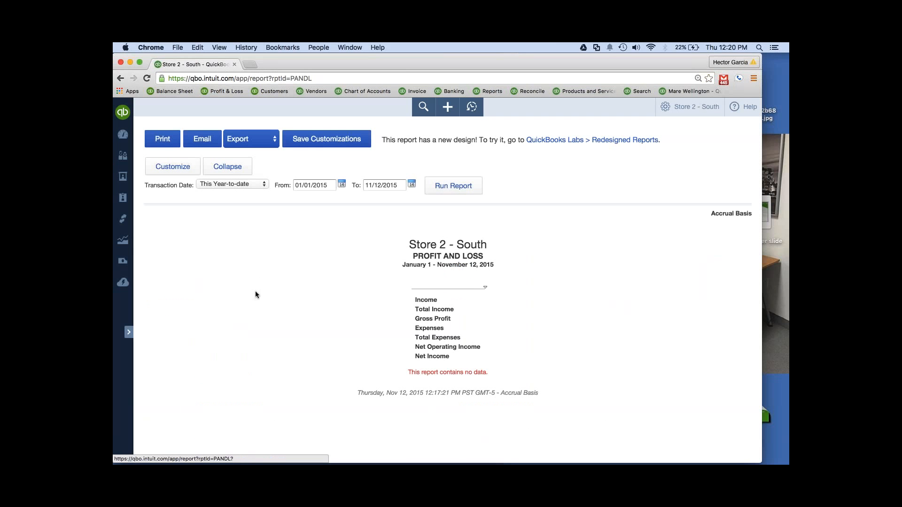
triple_click(329, 186)
type("01/01/2020")
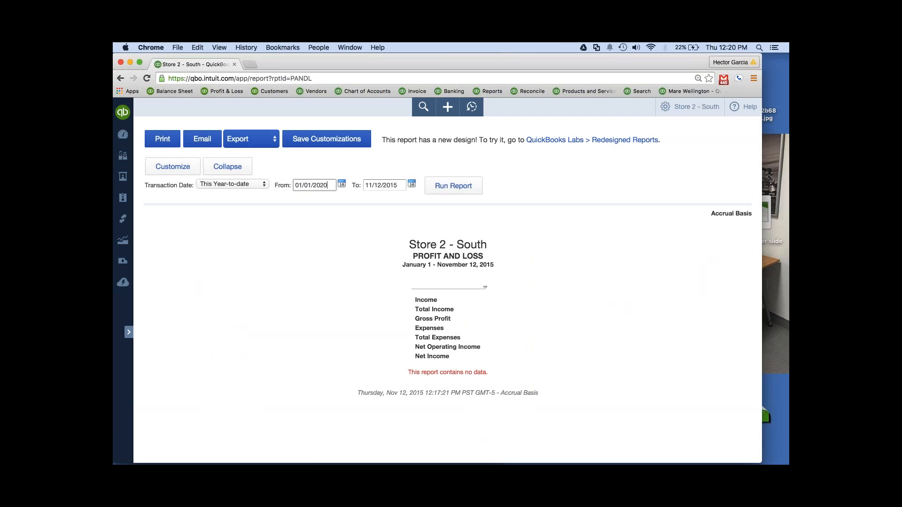
left_click(399, 187)
triple_click(399, 186)
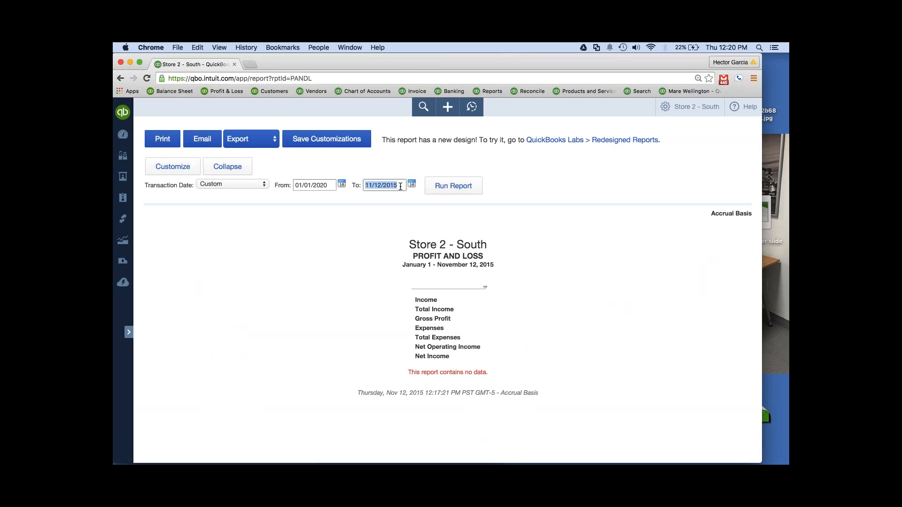
type("112312020")
left_click(454, 187)
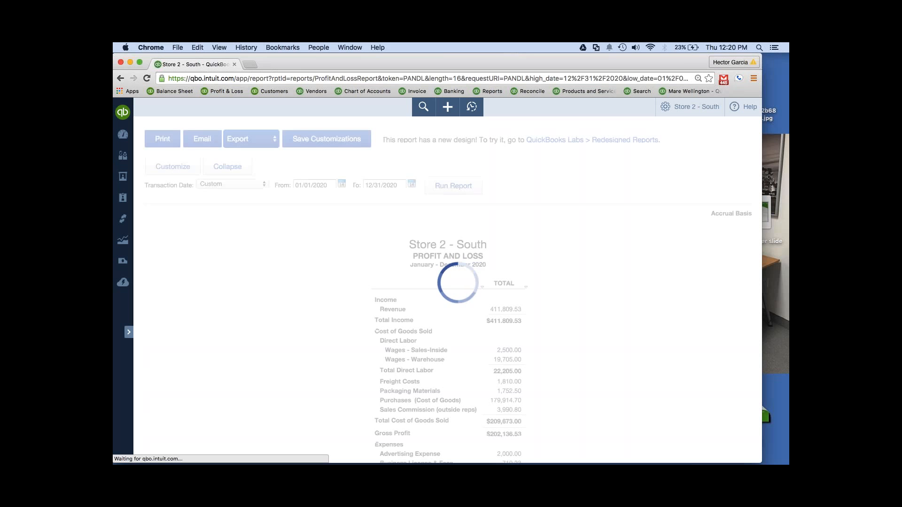
Step: Customize the Profit and Loss report to show all rows and rerun it
left_click(177, 175)
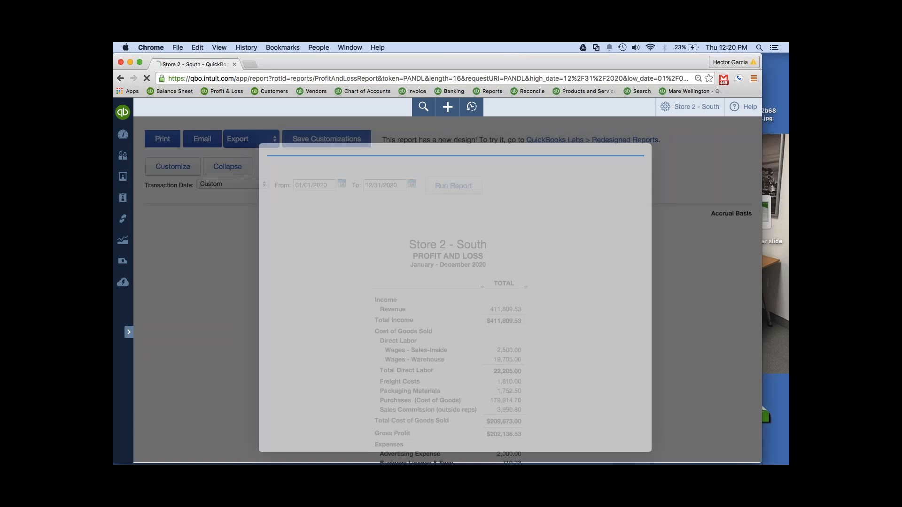
scroll(455, 323, "down", 2)
scroll(456, 322, "down", 5)
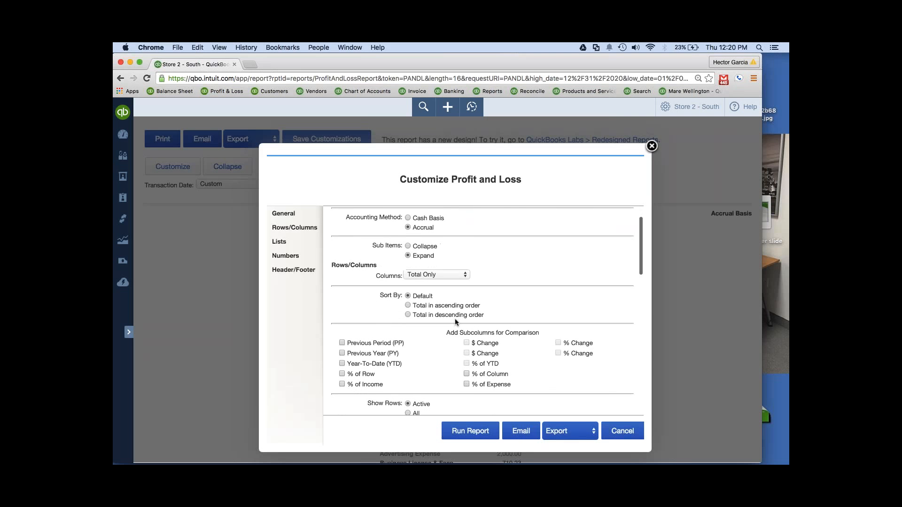
scroll(456, 323, "up", 1)
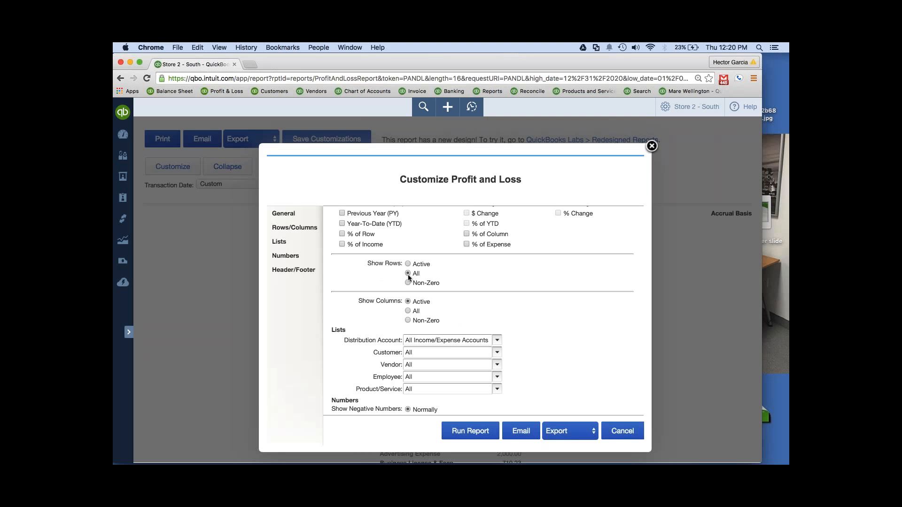
left_click(408, 274)
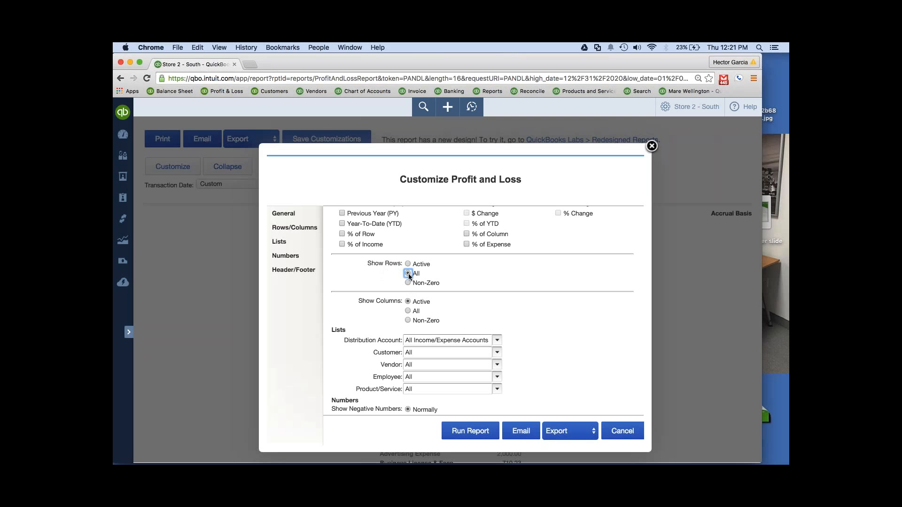
left_click(470, 431)
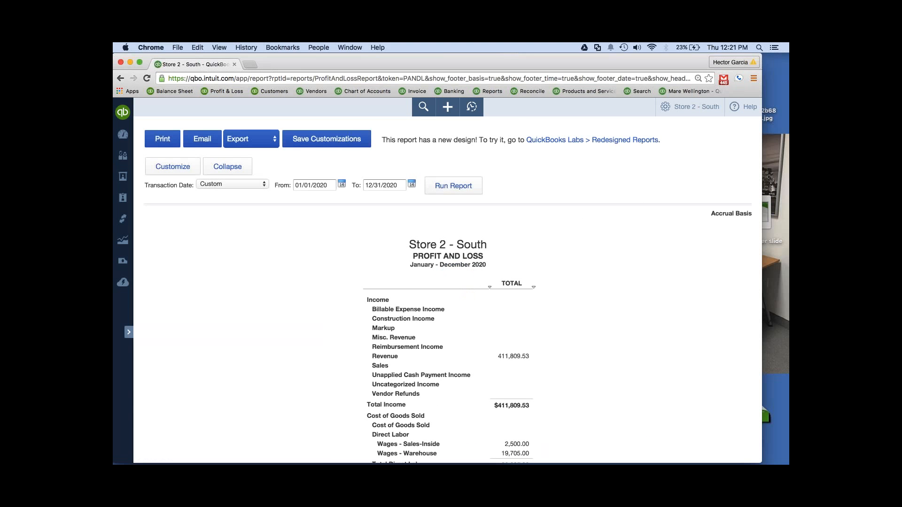
Step: Review the income, cost of goods sold and expense accounts in the report and collapse the sub-accounts
scroll(448, 282, "down", 3)
scroll(448, 282, "down", 7)
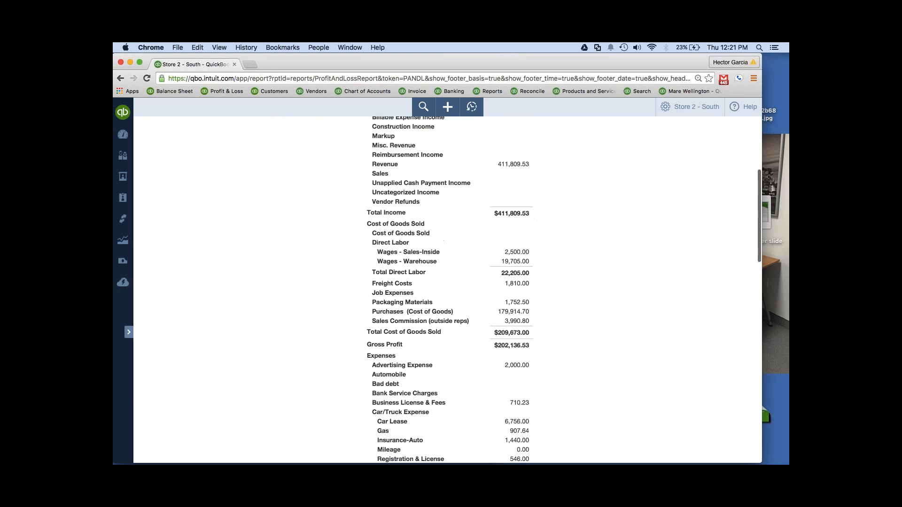
scroll(448, 282, "up", 6)
scroll(448, 282, "down", 10)
scroll(448, 282, "down", 2)
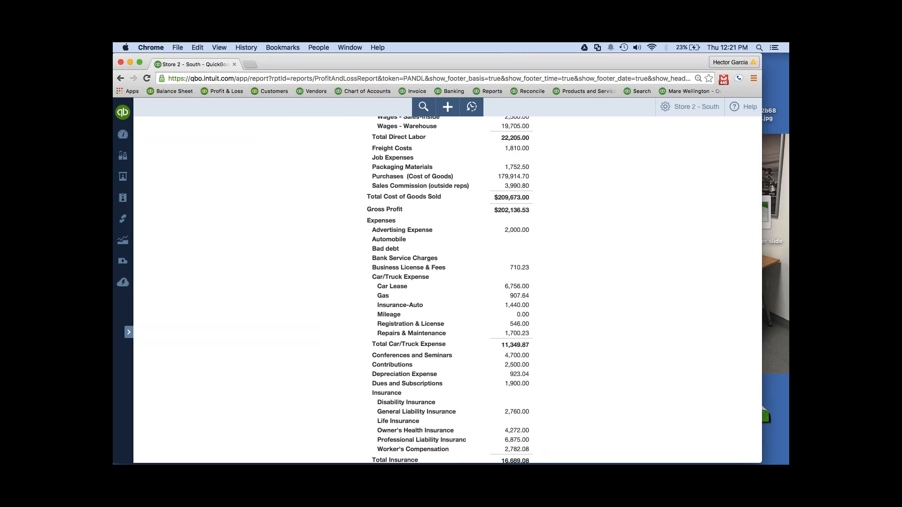
scroll(448, 282, "up", 10)
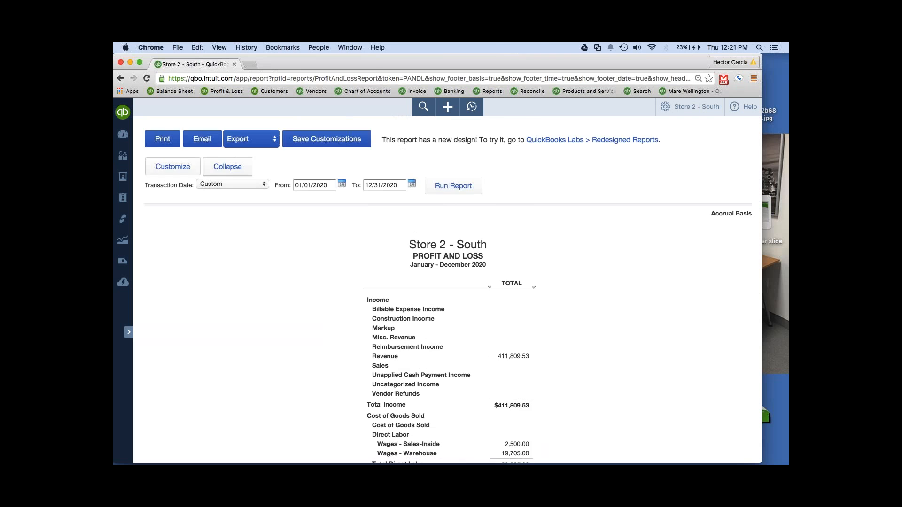
left_click(229, 165)
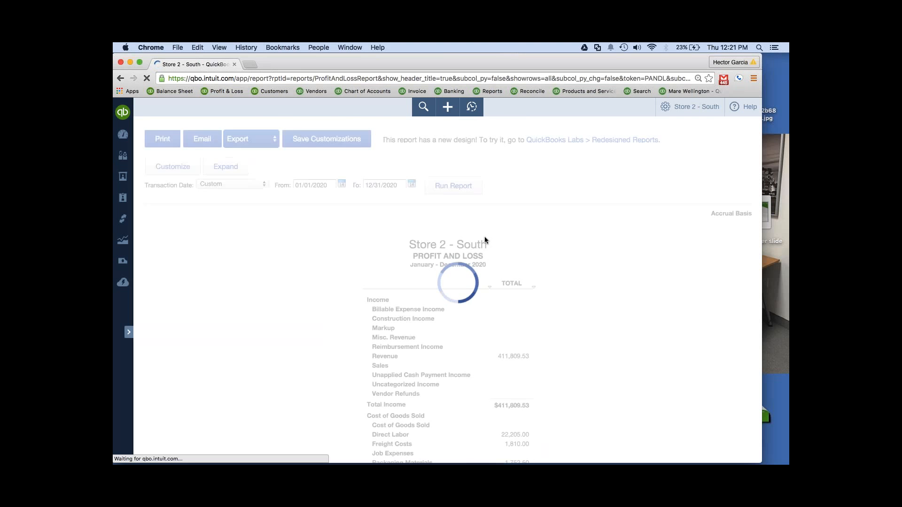
Step: Examine the collapsed Profit and Loss from income through expenses, including the accounts without amounts
scroll(727, 264, "down", 5)
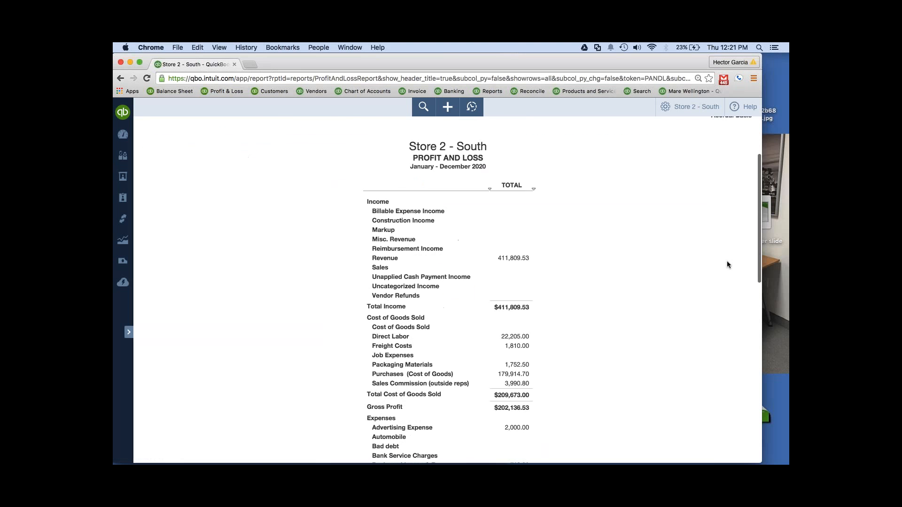
scroll(727, 265, "down", 5)
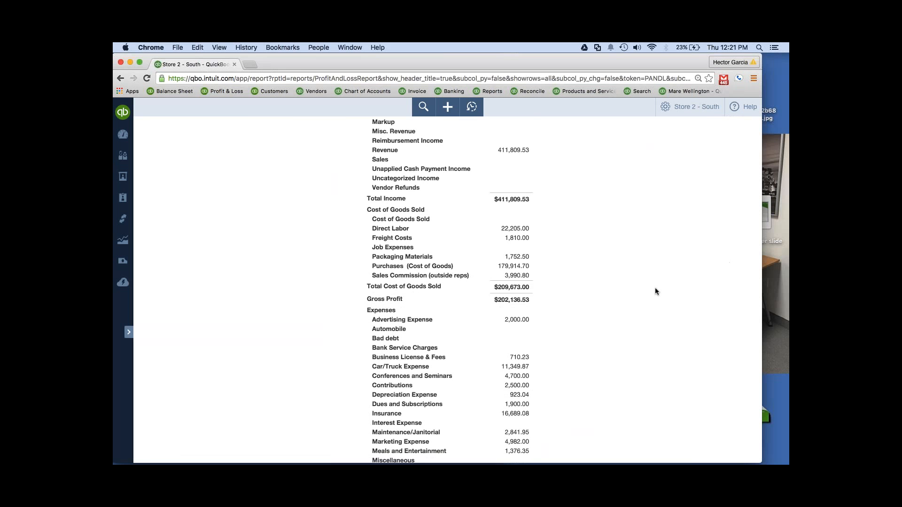
scroll(599, 299, "up", 10)
scroll(598, 299, "down", 5)
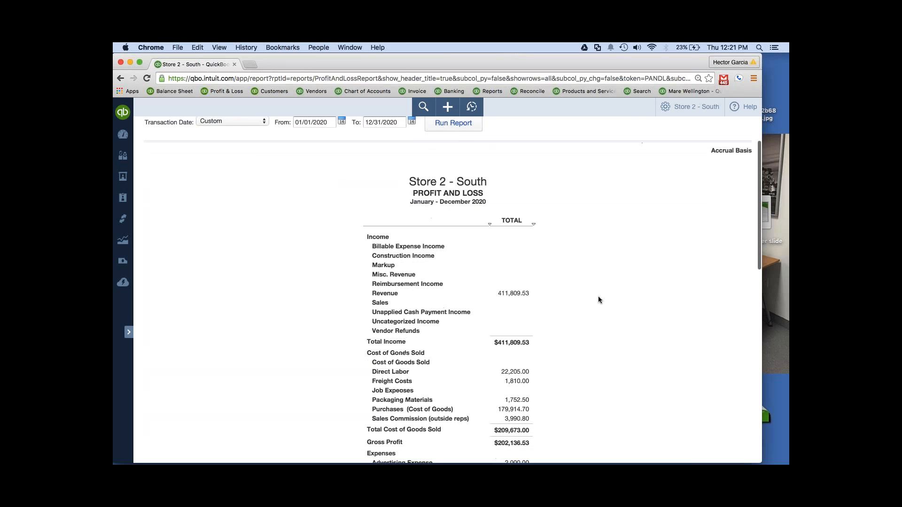
scroll(599, 299, "down", 3)
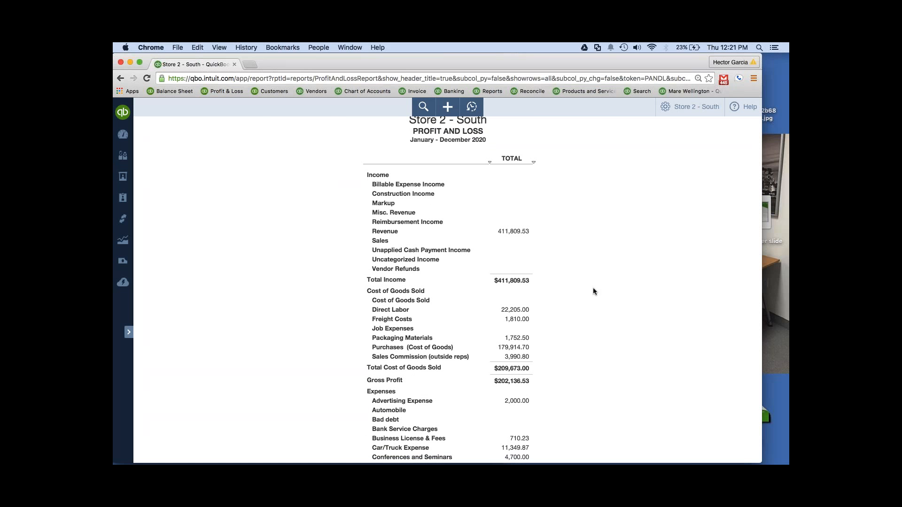
scroll(593, 289, "down", 1)
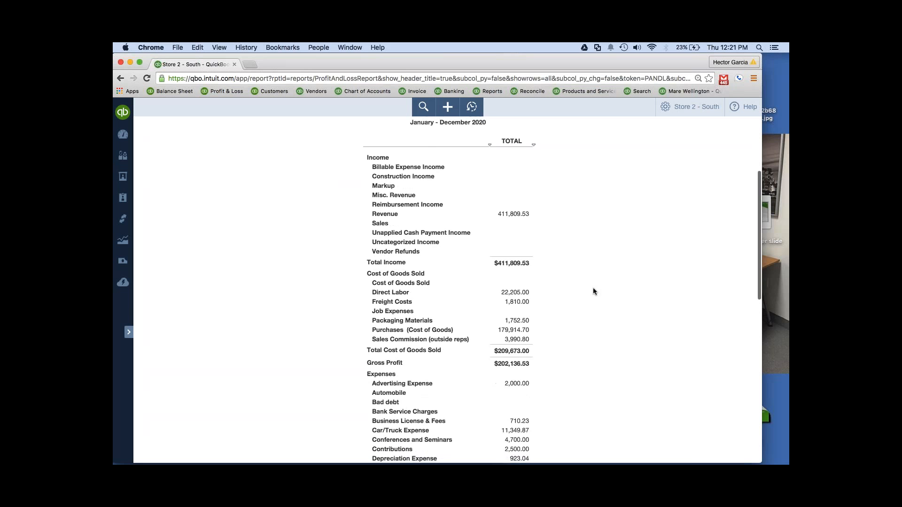
scroll(593, 288, "down", 5)
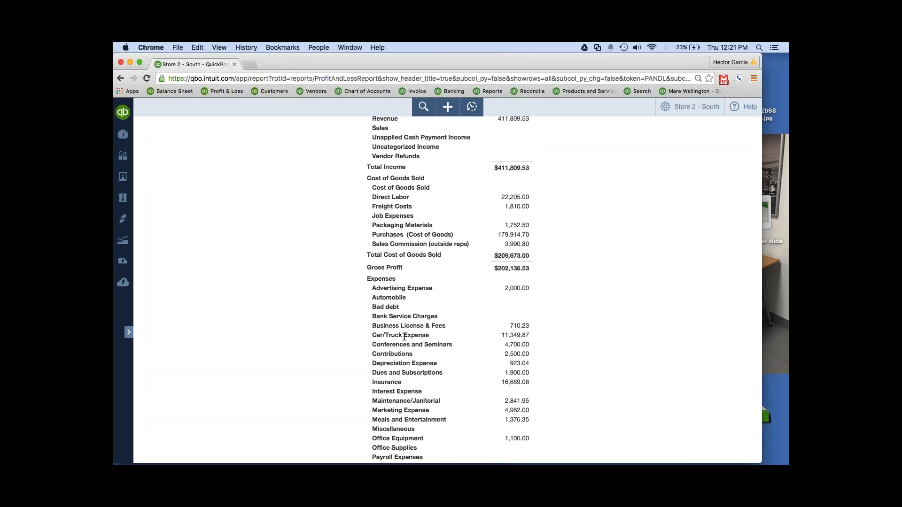
scroll(404, 337, "down", 1)
scroll(405, 337, "down", 5)
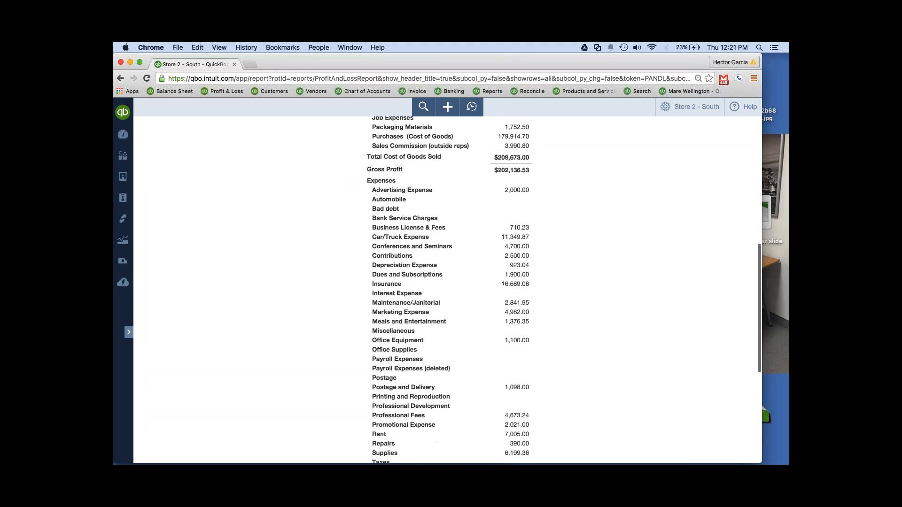
scroll(446, 289, "down", 1)
scroll(448, 290, "down", 2)
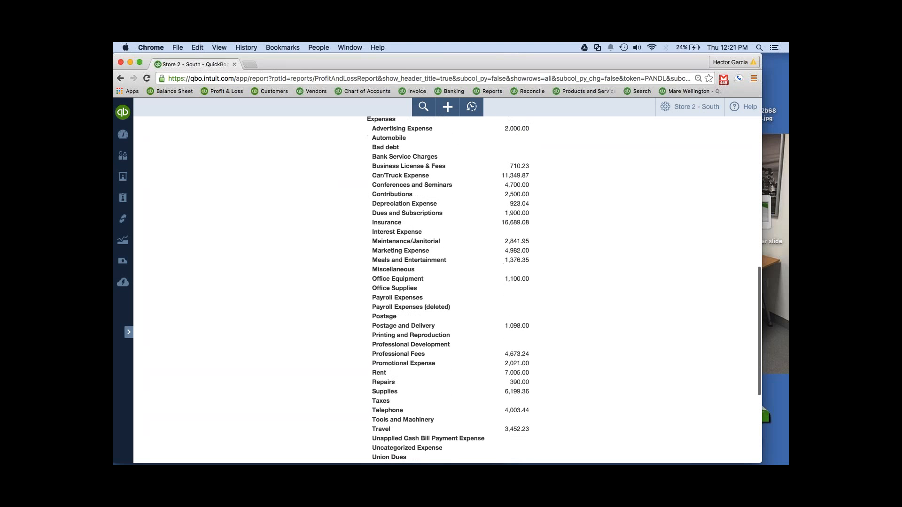
scroll(449, 290, "down", 1)
scroll(449, 290, "up", 2)
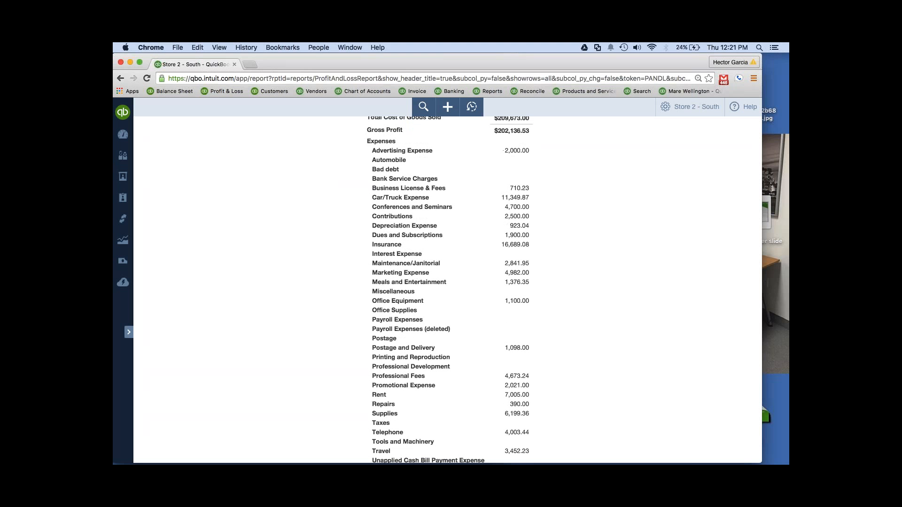
scroll(449, 289, "up", 1)
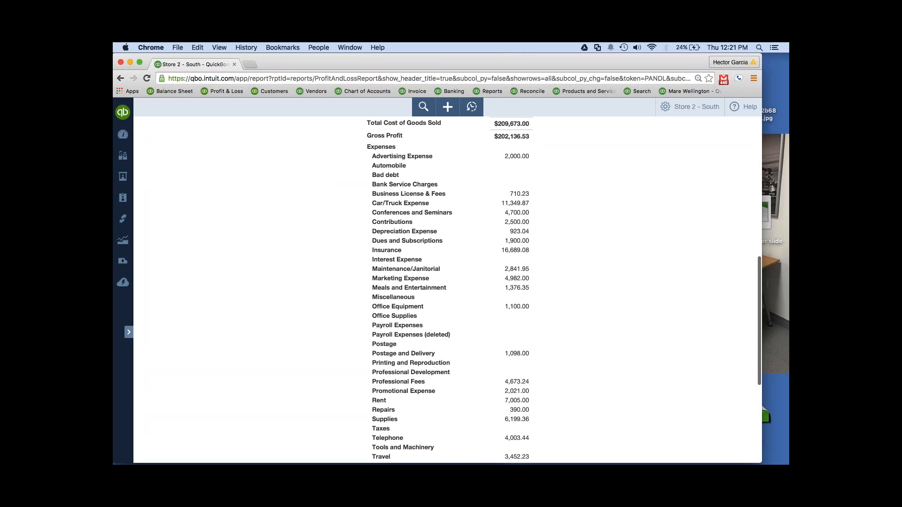
scroll(392, 176, "up", 10)
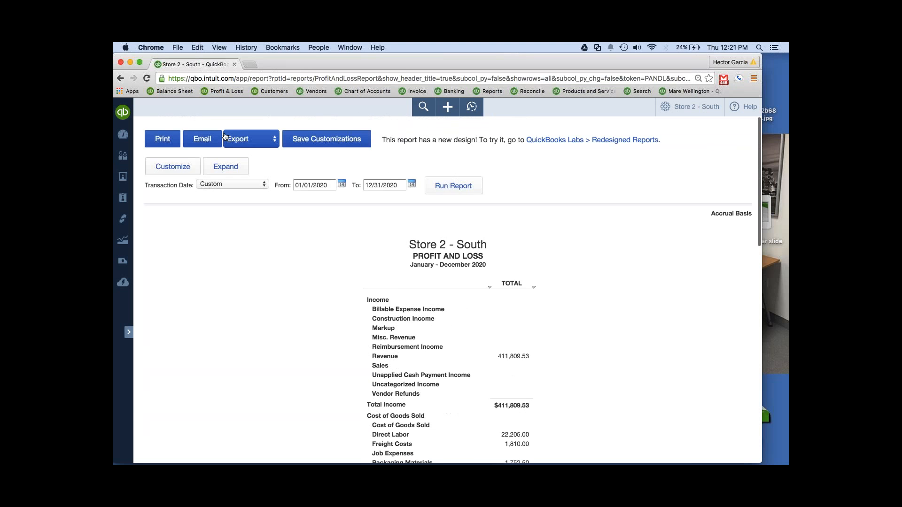
Step: Export the collapsed report to Excel, then open report1 (2).xls in an enlarged window and select the empty columns C and D in turn
left_click(225, 136)
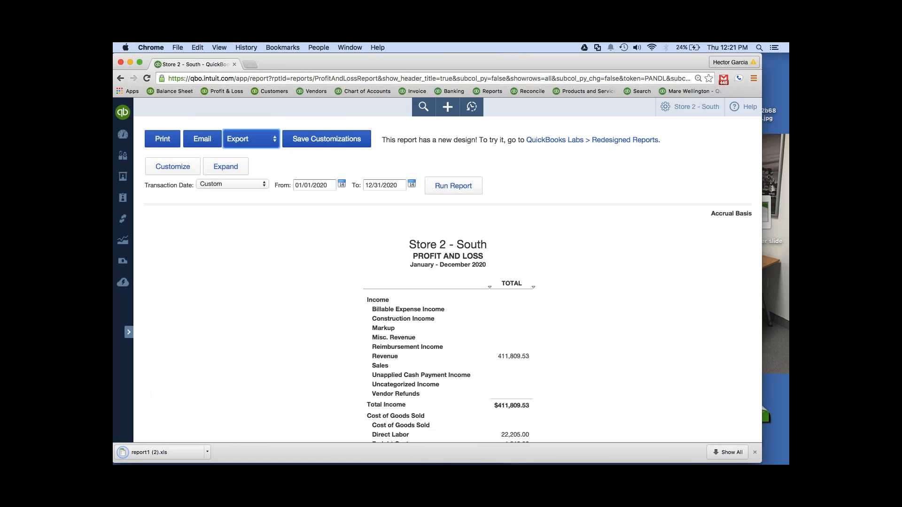
left_click(149, 452)
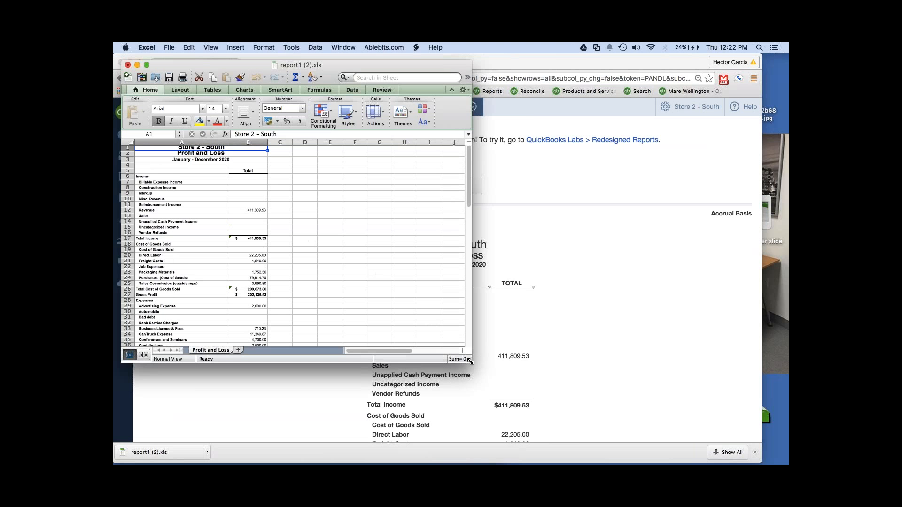
left_click_drag(469, 360, 544, 464)
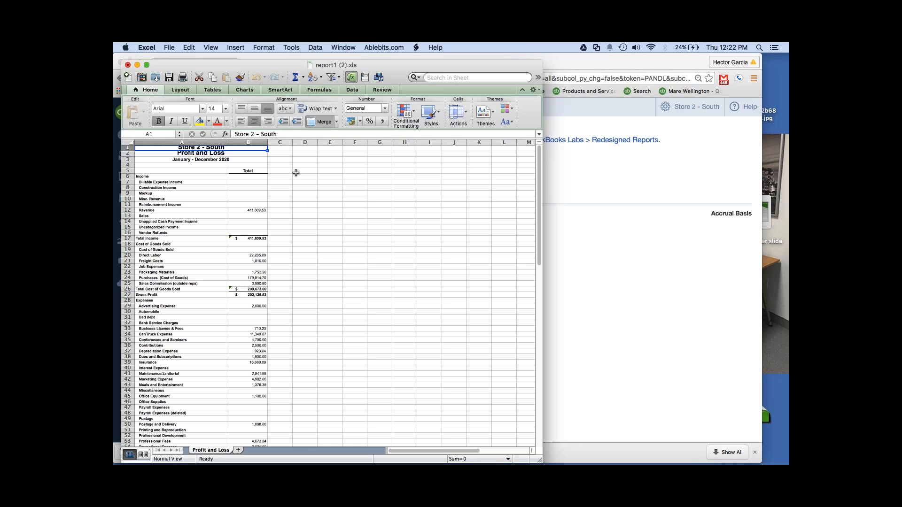
left_click(284, 142)
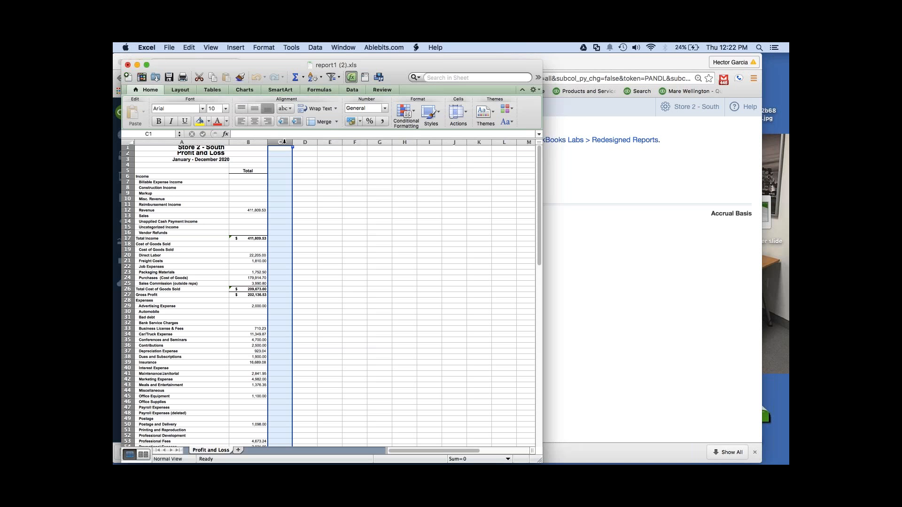
left_click(305, 142)
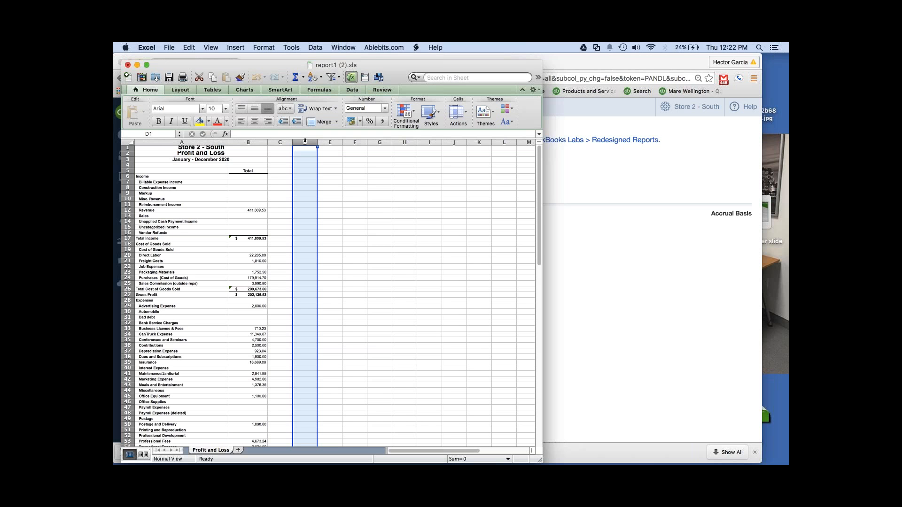
Step: Switch to QuickBooks Enterprise on the Windows 10 desktop, open STORE2 CLEAN.QBW past the sample file notice and maximize the Home window
key("ctrl+Right")
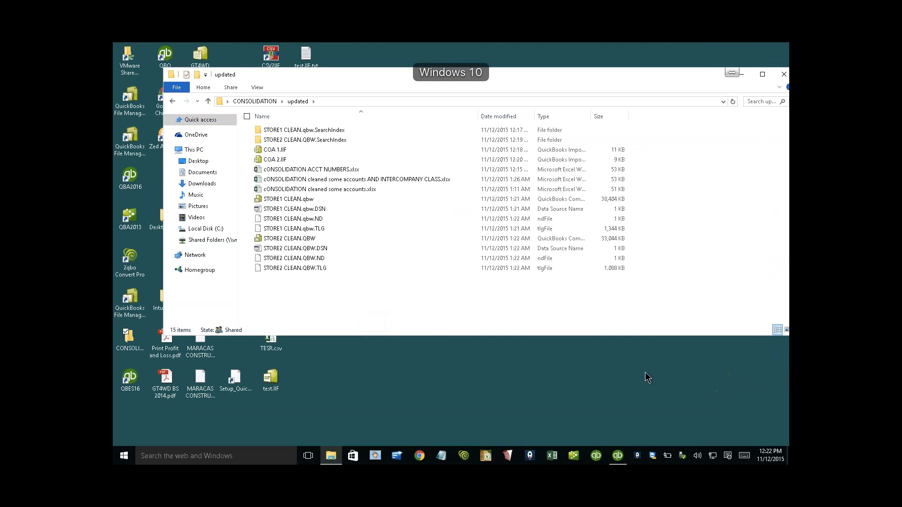
left_click(617, 458)
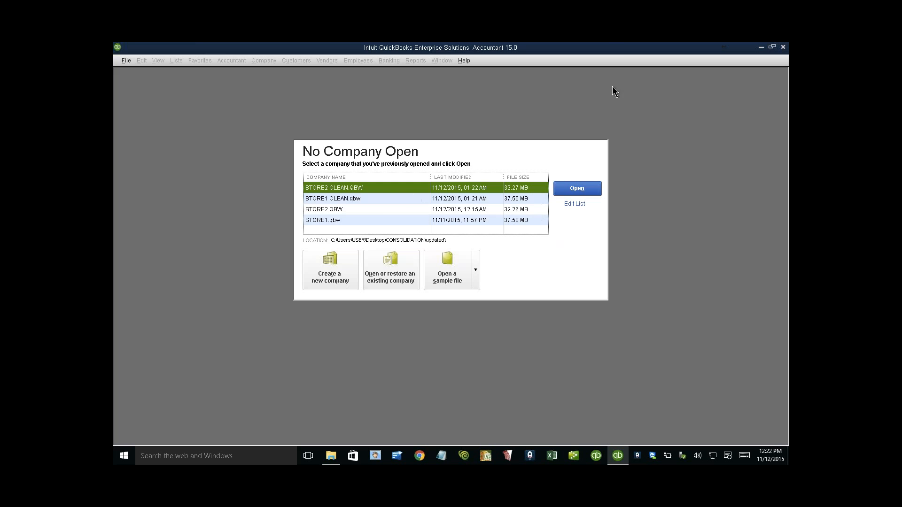
double_click(358, 191)
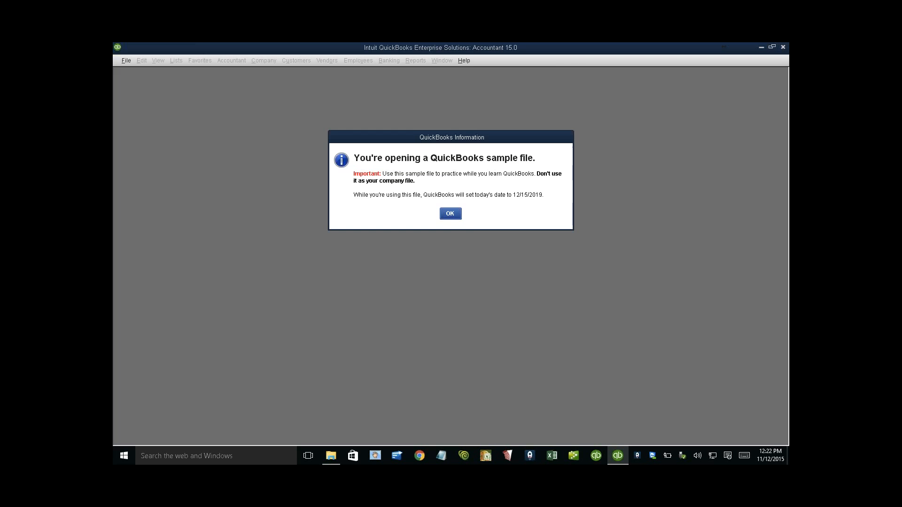
left_click(445, 215)
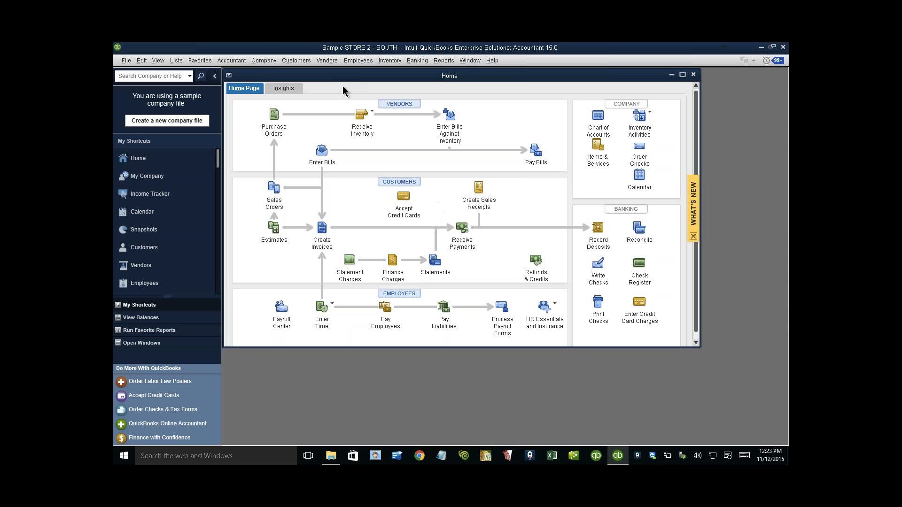
double_click(326, 74)
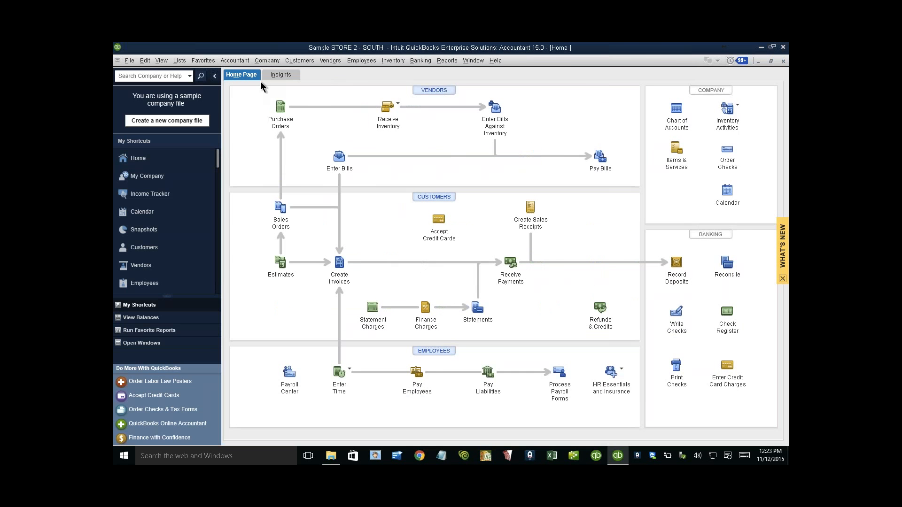
Step: Run the Profit & Loss report for STORE 2 - SOUTH, set its dates to This Fiscal Year and collapse the sub-accounts
left_click(447, 60)
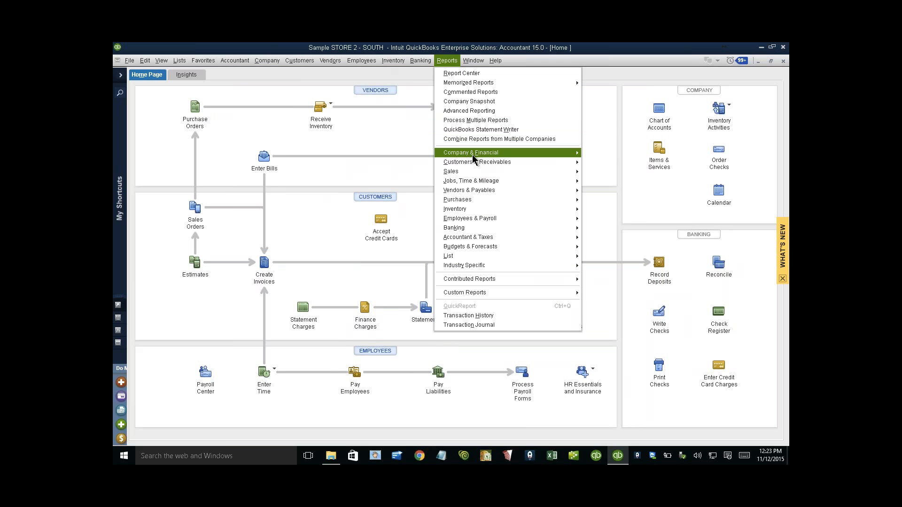
left_click(611, 153)
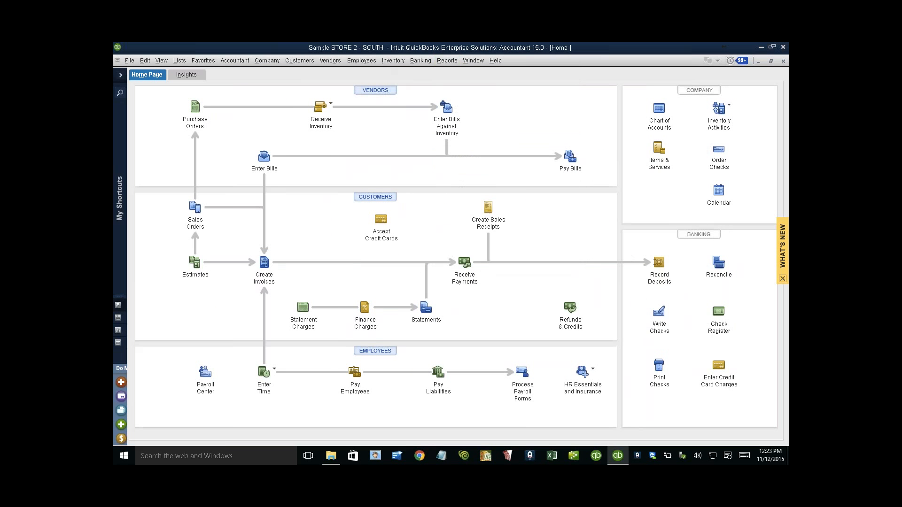
left_click(195, 88)
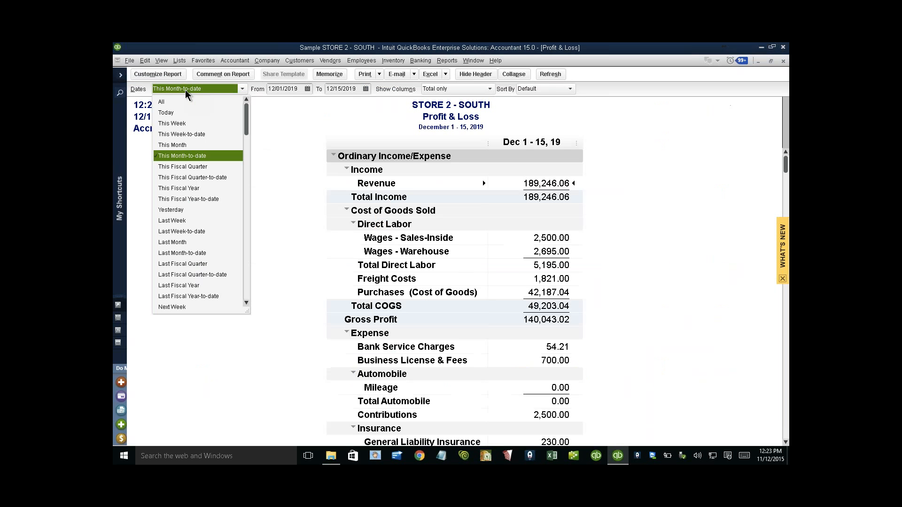
left_click(179, 231)
left_click(195, 88)
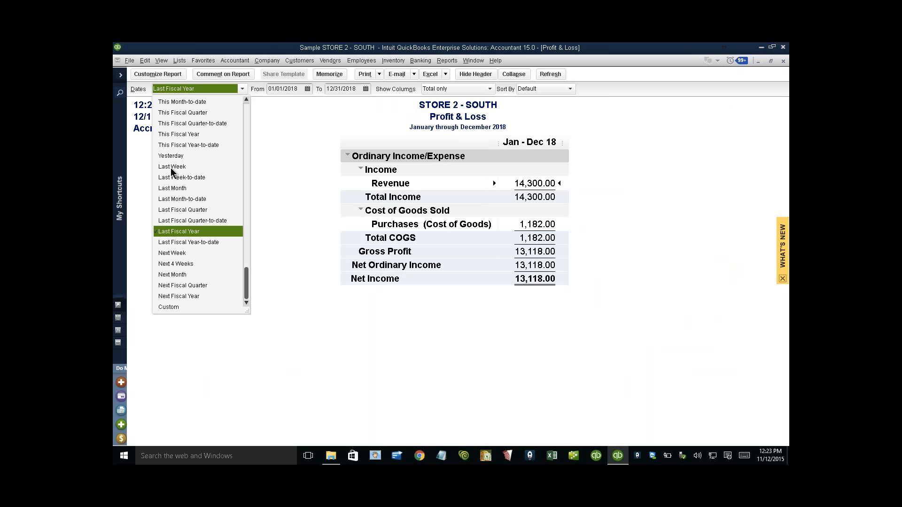
left_click(550, 74)
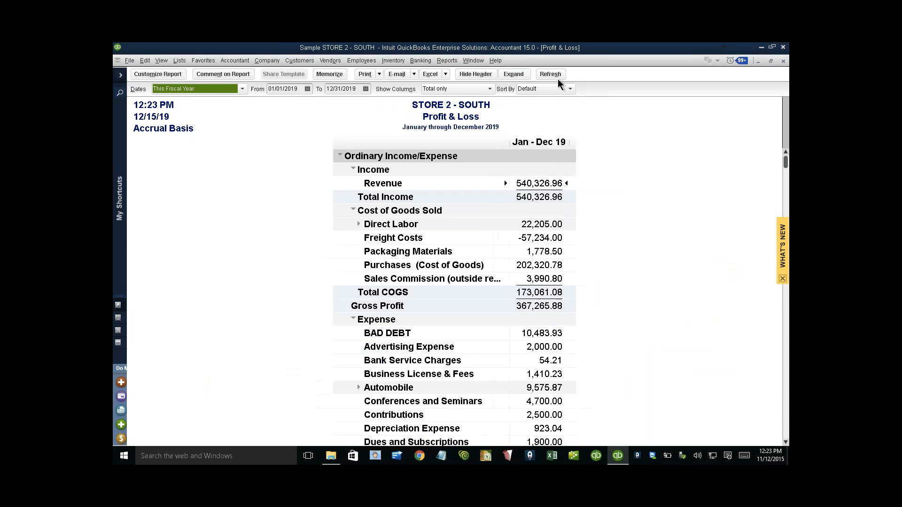
Step: Set up combining reports from multiple companies and add STORE1 CLEAN.qbw alongside the STORE2 file
scroll(577, 241, "down", 1)
scroll(577, 241, "down", 3)
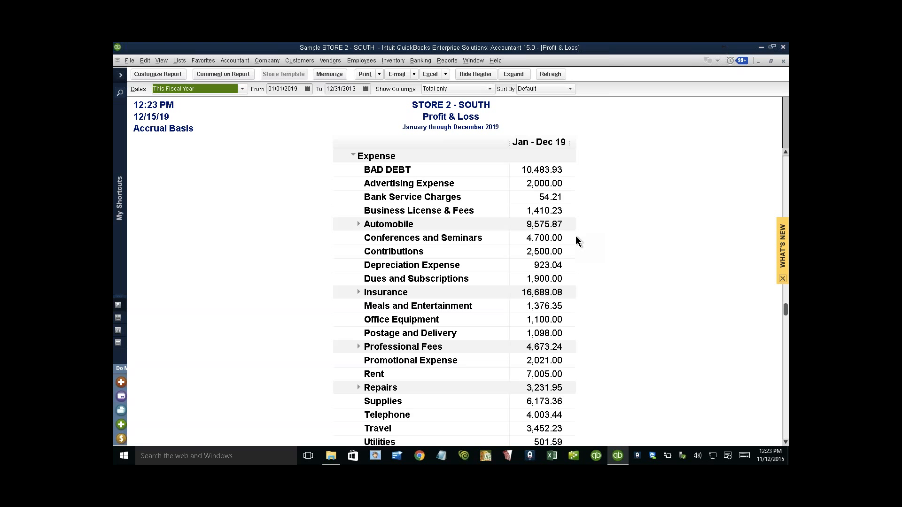
left_click(448, 61)
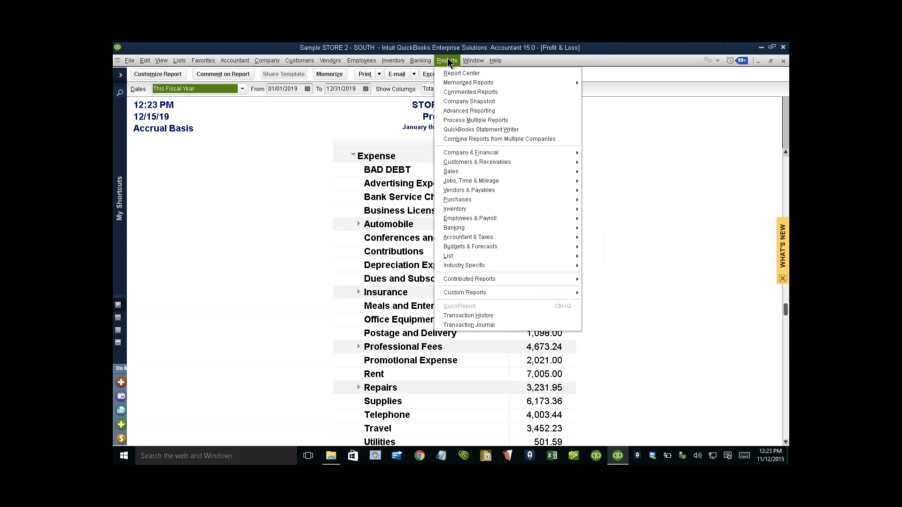
left_click(447, 60)
left_click(448, 61)
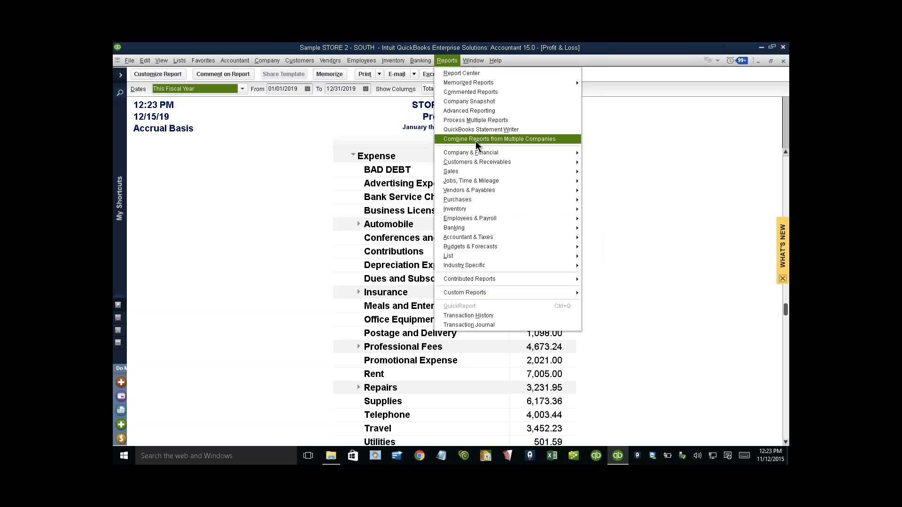
left_click(485, 142)
left_click(450, 60)
left_click(471, 142)
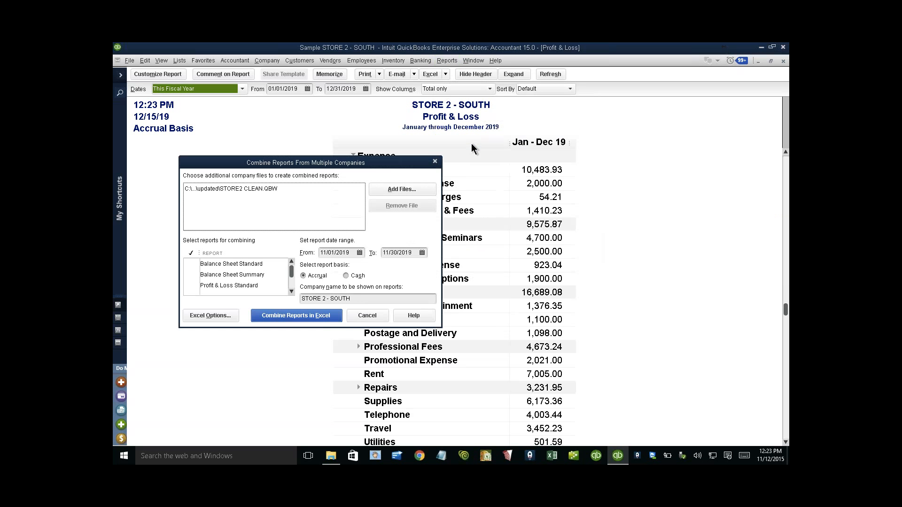
left_click(397, 190)
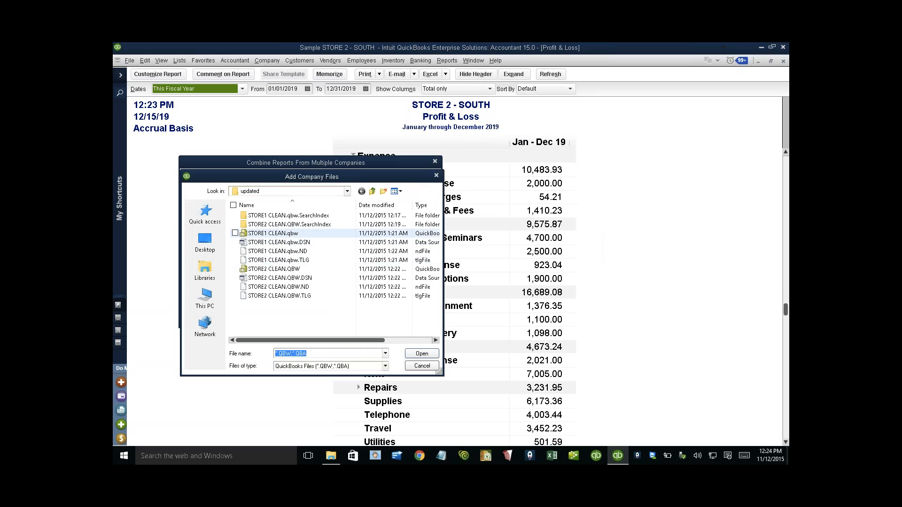
left_click(272, 233)
left_click(422, 354)
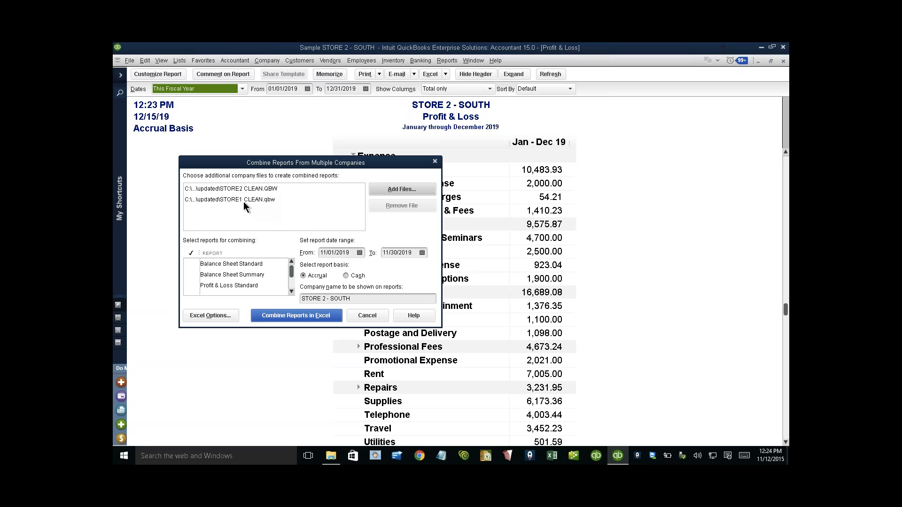
Step: Set the combined reports' date range from 01/01/2019 to 12/31/2019
left_click(345, 254)
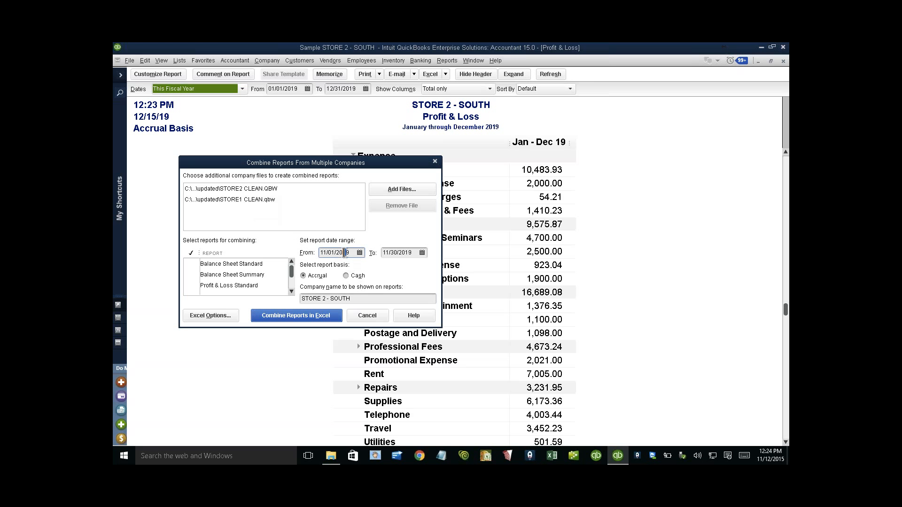
left_click_drag(345, 253, 339, 253)
key("y")
left_click(392, 253)
key("r")
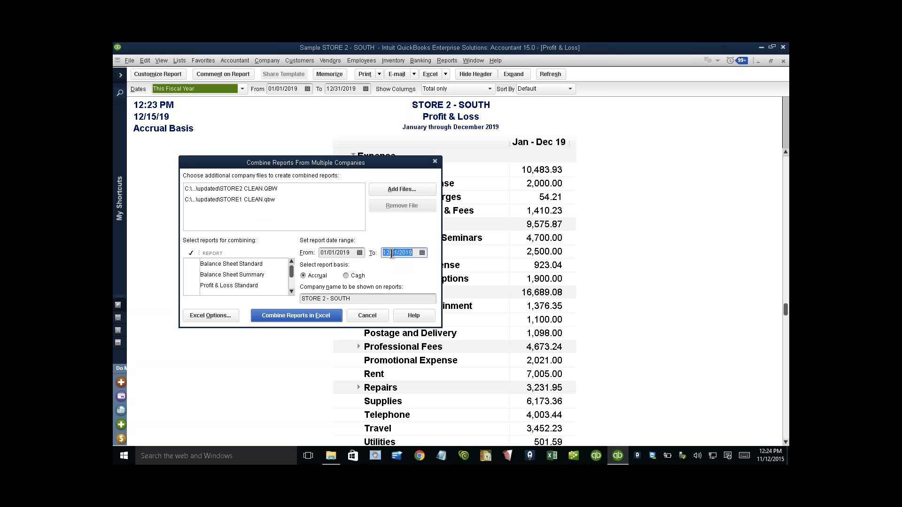
Step: Choose Balance Sheet Standard, Profit & Loss Standard and Profit & Loss by Class as the reports for combining
left_click(194, 264)
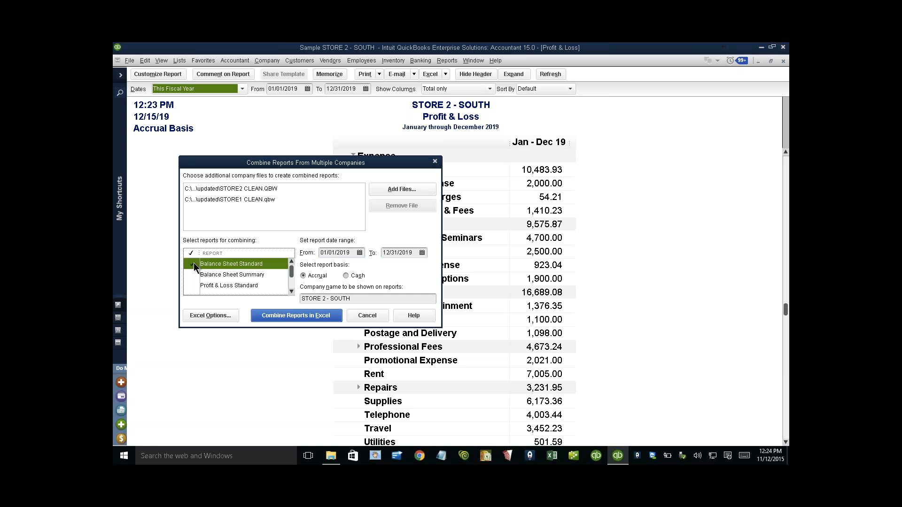
left_click(292, 291)
left_click(291, 291)
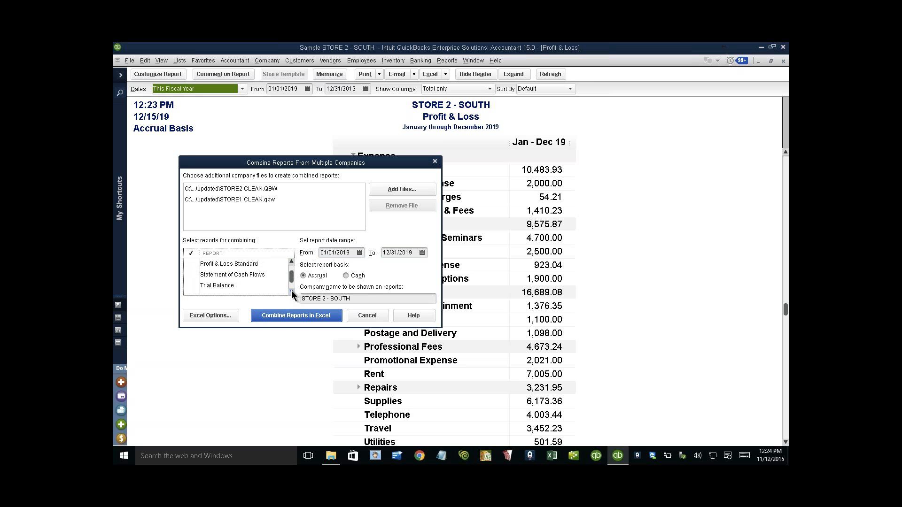
left_click(220, 267)
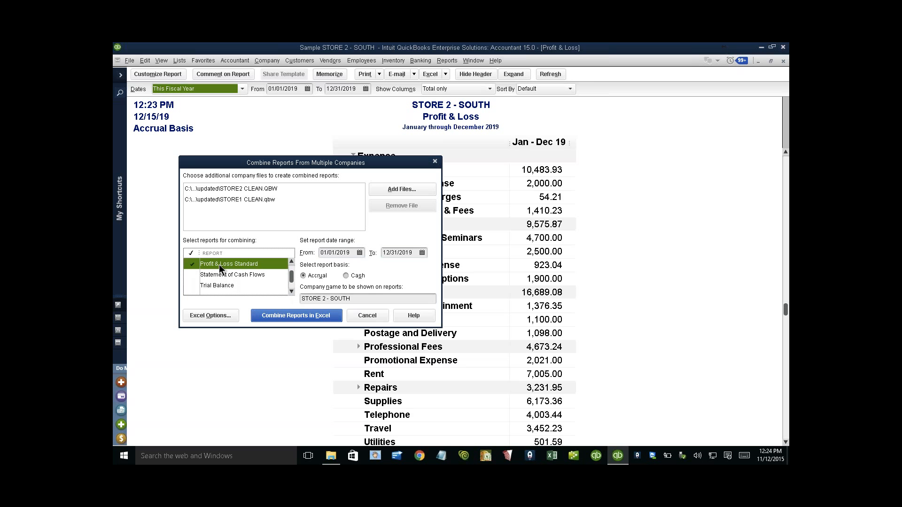
left_click(291, 292)
left_click(292, 291)
left_click(211, 276)
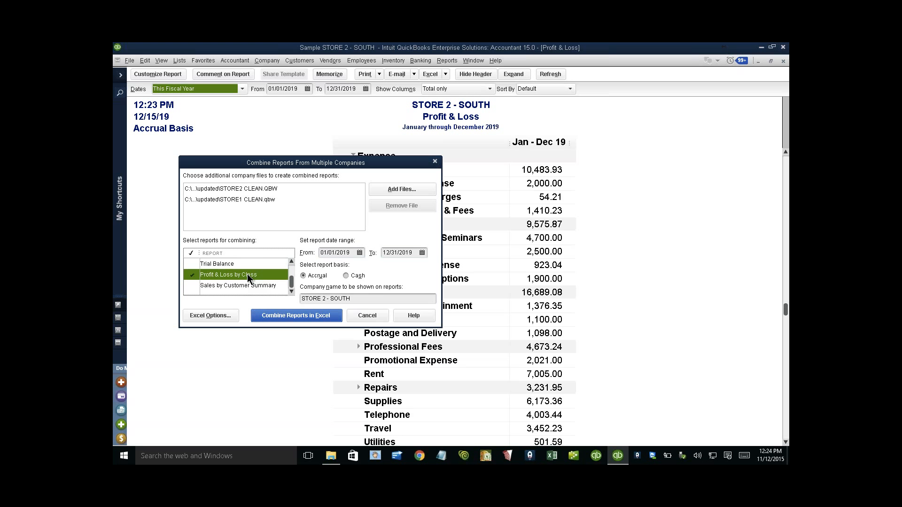
Step: Set the company name shown on the combined reports to STORES COMBINED
left_click_drag(361, 299, 278, 298)
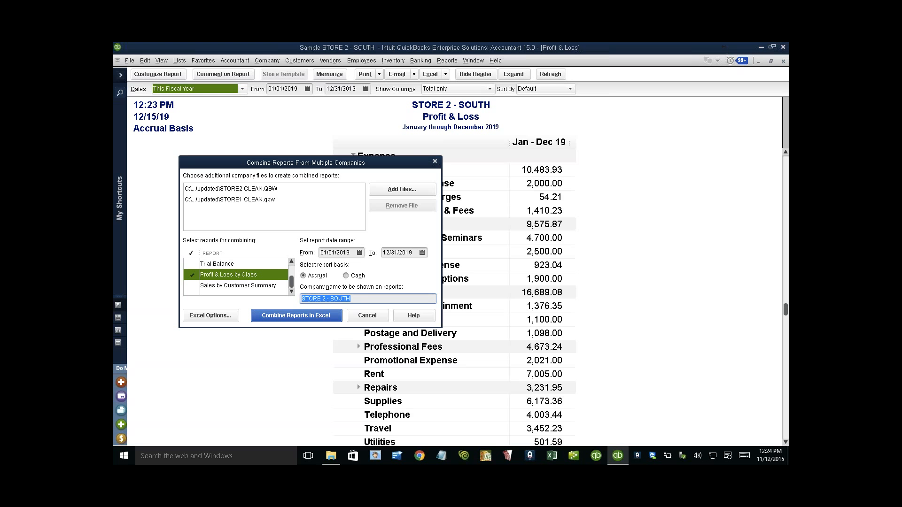
type("STORES COMBINED")
left_click_drag(364, 300, 301, 301)
Step: Confirm the advanced Excel options with Auto Outline enabled, then cancel combining the reports
left_click(210, 315)
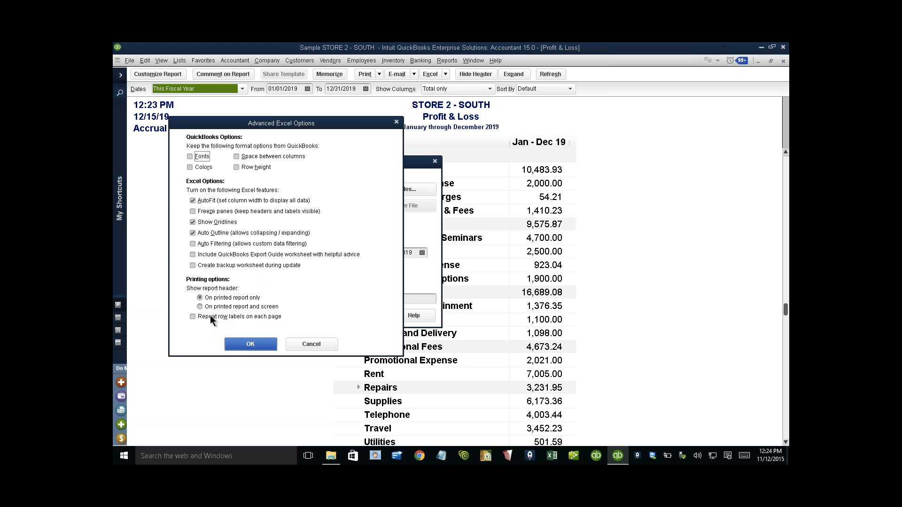
left_click(209, 232)
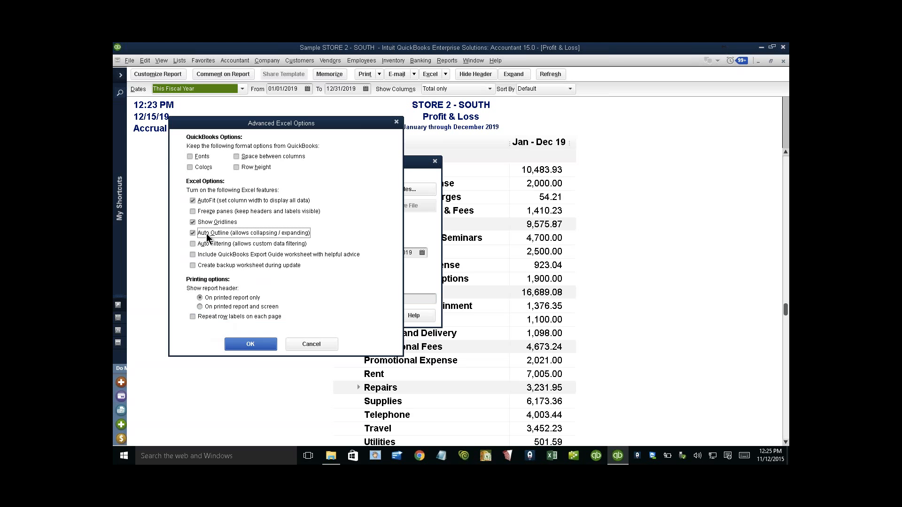
left_click(250, 344)
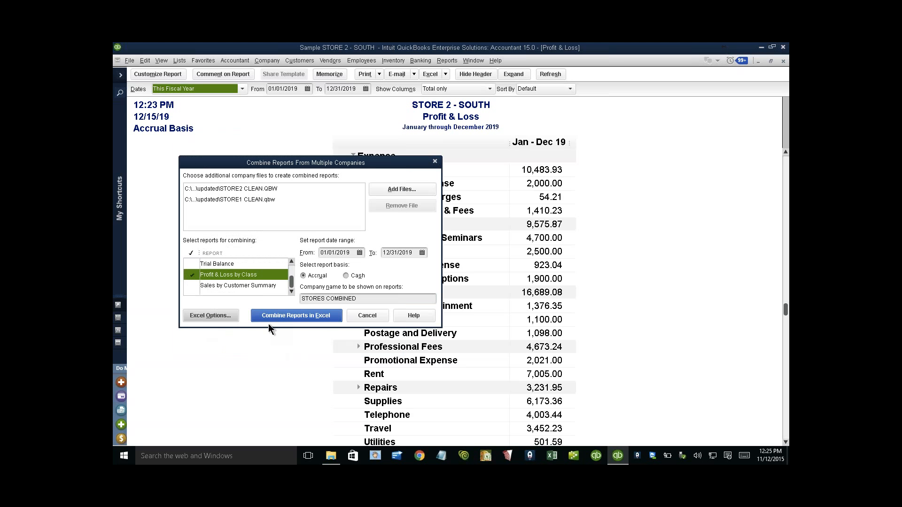
left_click(298, 318)
left_click(367, 316)
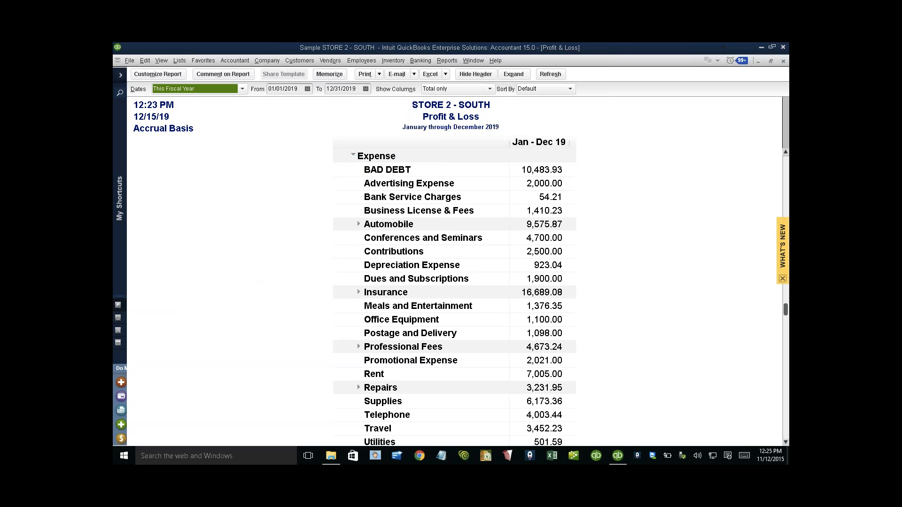
Step: Open cONSOLIDATION ACCT NUMBERS.xlsx from the updated subfolder of the CONSOLIDATION desktop folder, widening the file name column to show full names
key("super+d")
double_click(127, 338)
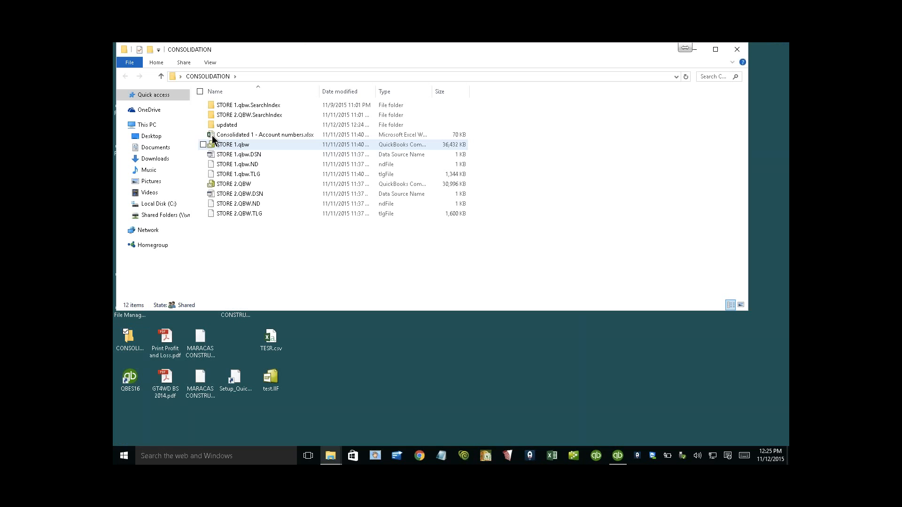
double_click(234, 126)
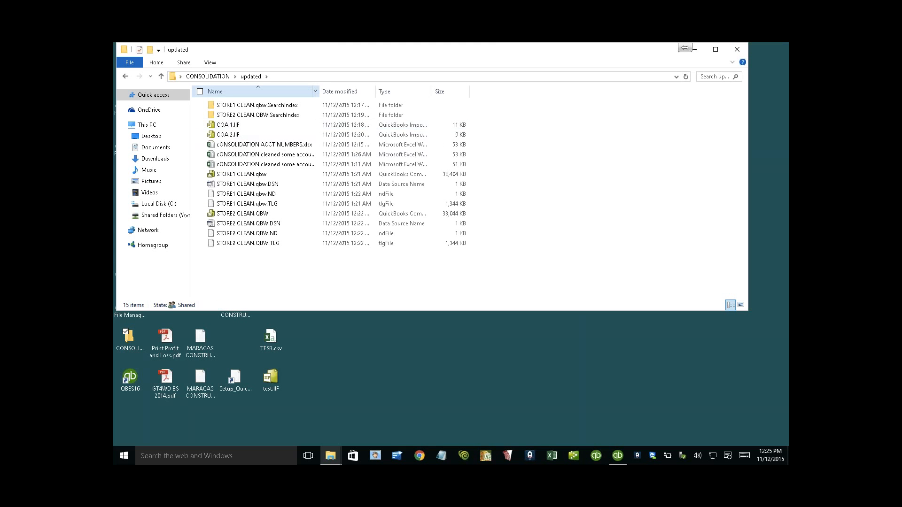
left_click_drag(321, 89, 438, 85)
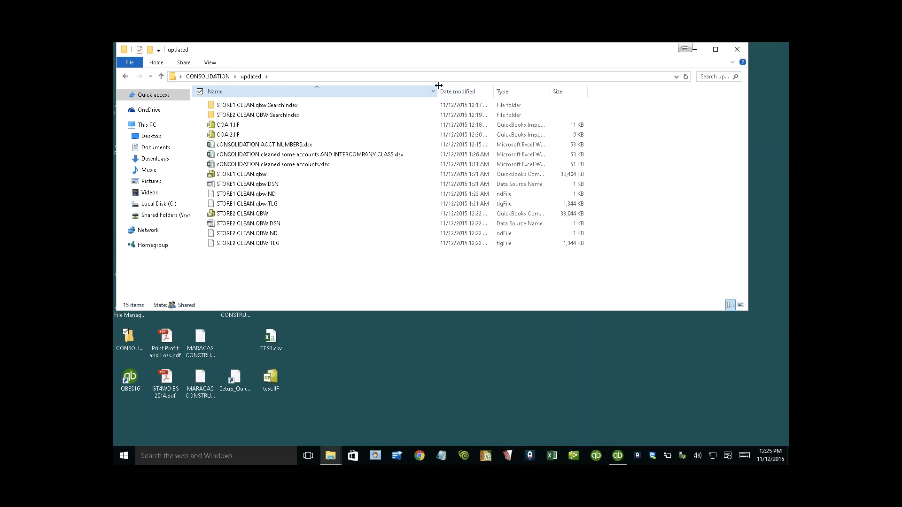
left_click(283, 146)
double_click(283, 149)
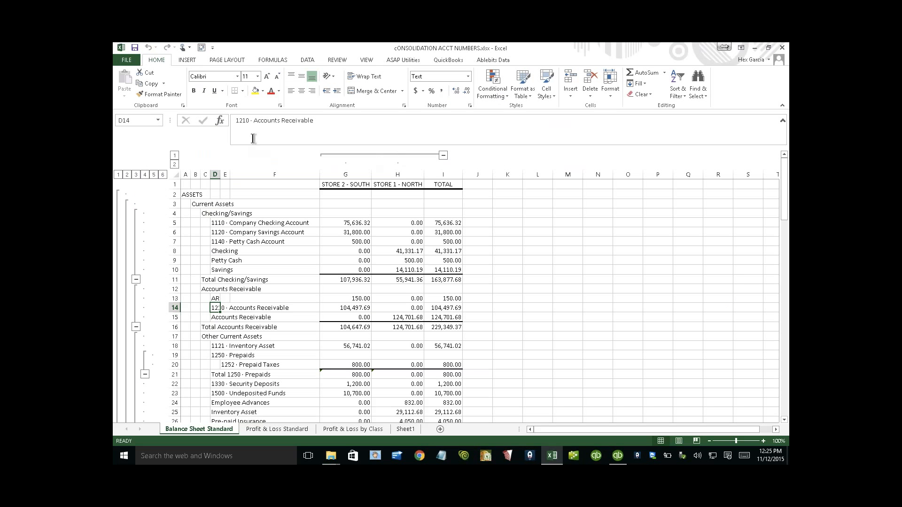
Step: Set the Balance Sheet Standard worksheet's zoom to a custom 125%
left_click(366, 60)
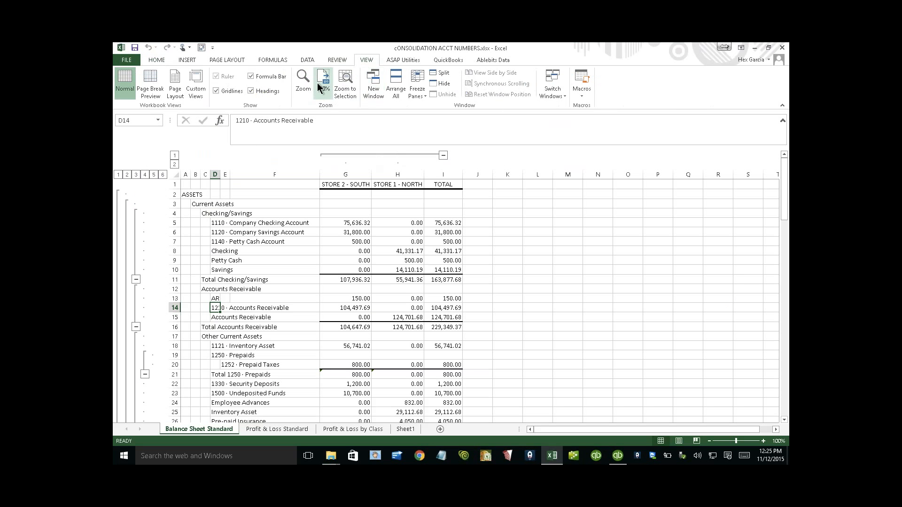
left_click(336, 90)
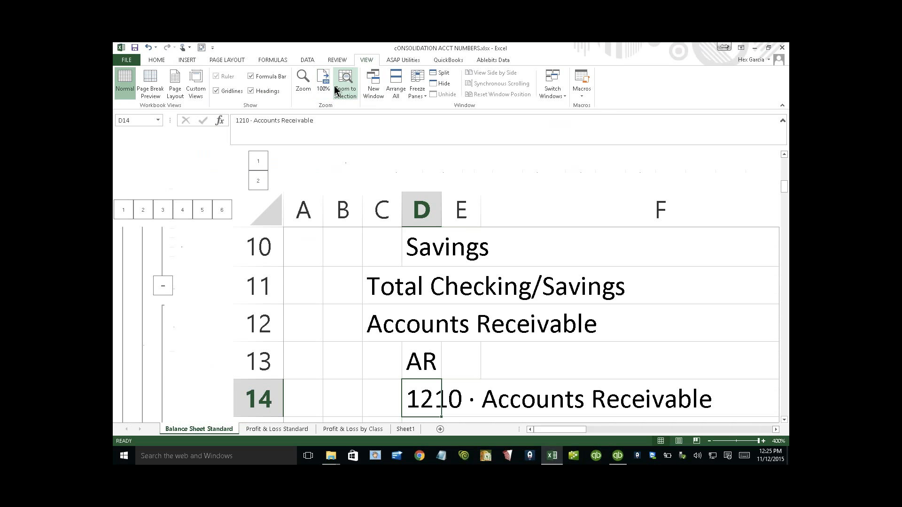
left_click(322, 84)
key("alt+w")
key("q")
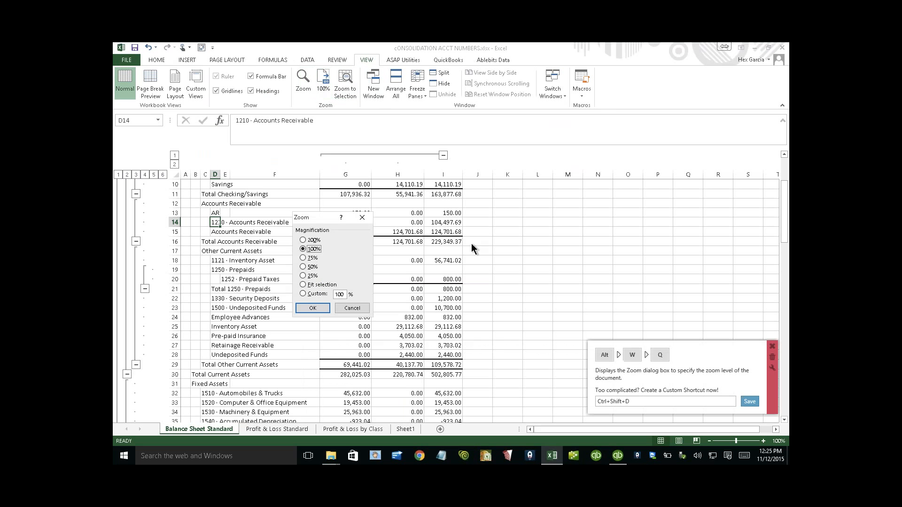
double_click(337, 294)
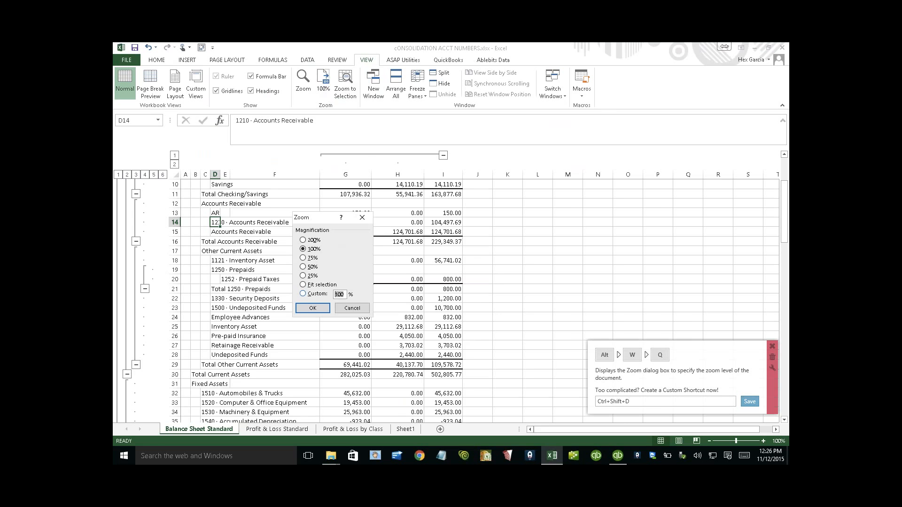
type("125")
key("Return")
Step: Compare the numbered Company Checking Account row with the unnumbered Checking row on the balance sheet, then close the workbook
left_click_drag(786, 212, 786, 183)
left_click(238, 227)
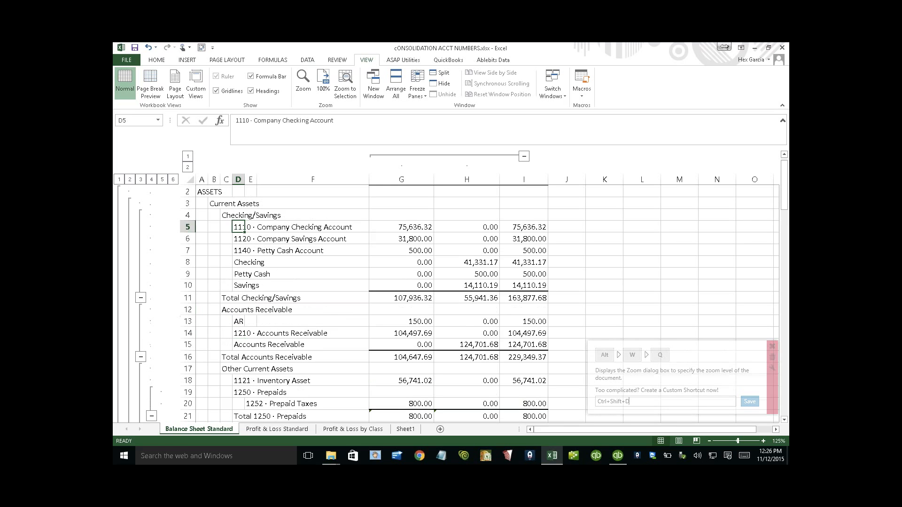
left_click(239, 264)
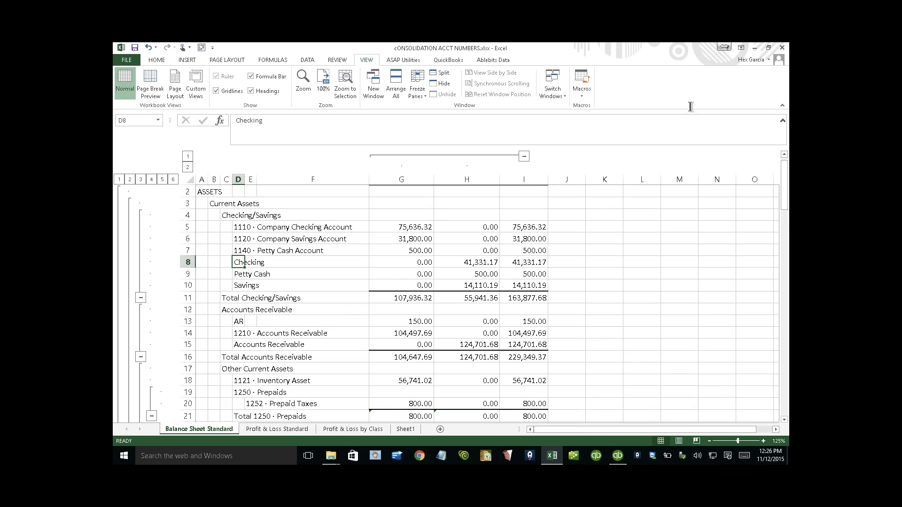
key("ctrl+F4")
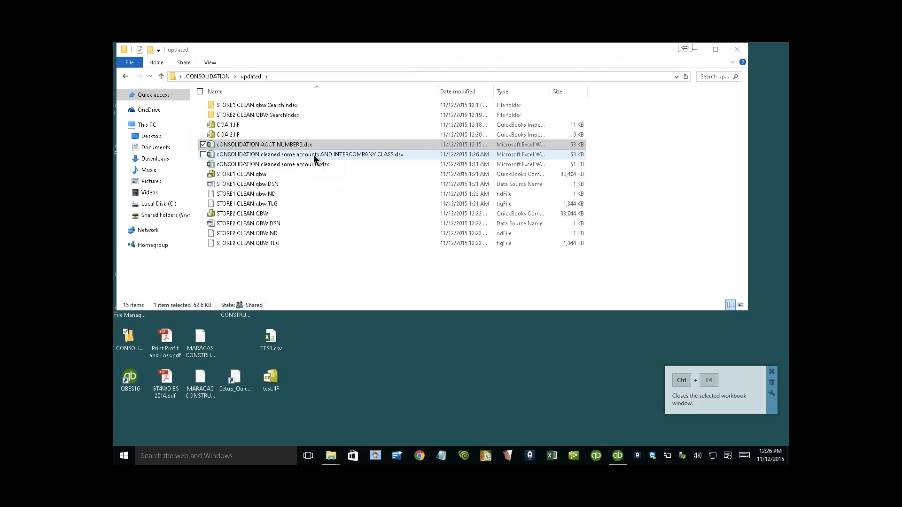
Step: Open cONSOLIDATION cleaned some accounts AND INTERCOMPANY CLASS.xlsx, collapse the Profit & Loss by Class columns to level 1 and show rows to level 4
left_click(314, 155)
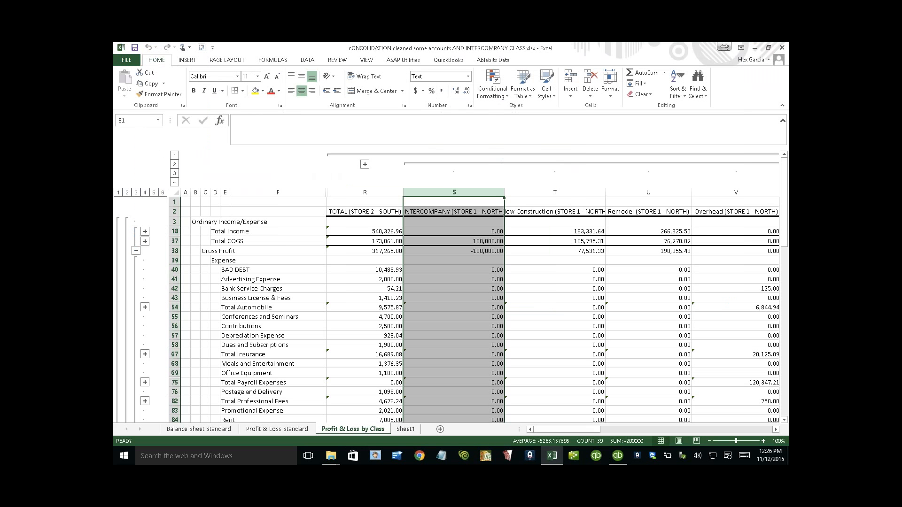
left_click(174, 155)
left_click(118, 192)
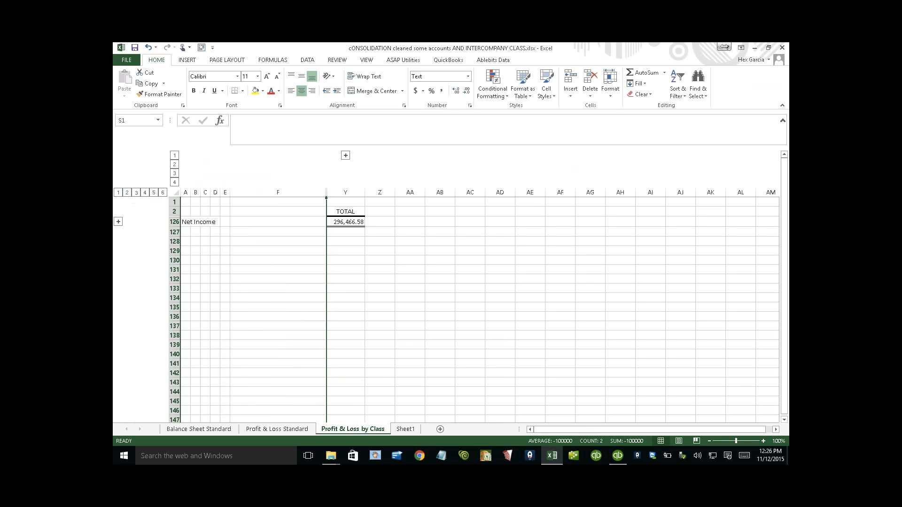
left_click(145, 192)
left_click(153, 192)
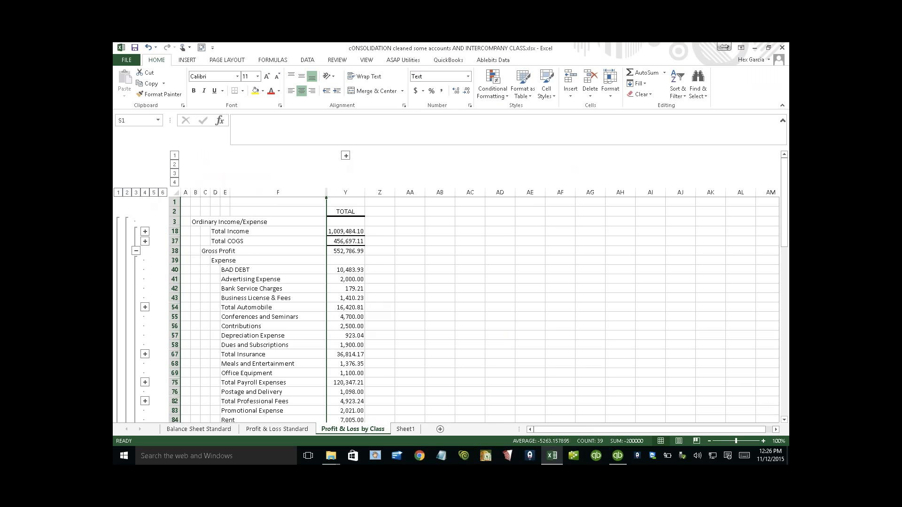
Step: Expand the column outline to level 2, showing the total columns for STORE 2 - SOUTH, STORE 1 - NORTH and the overall TOTAL
left_click(346, 156)
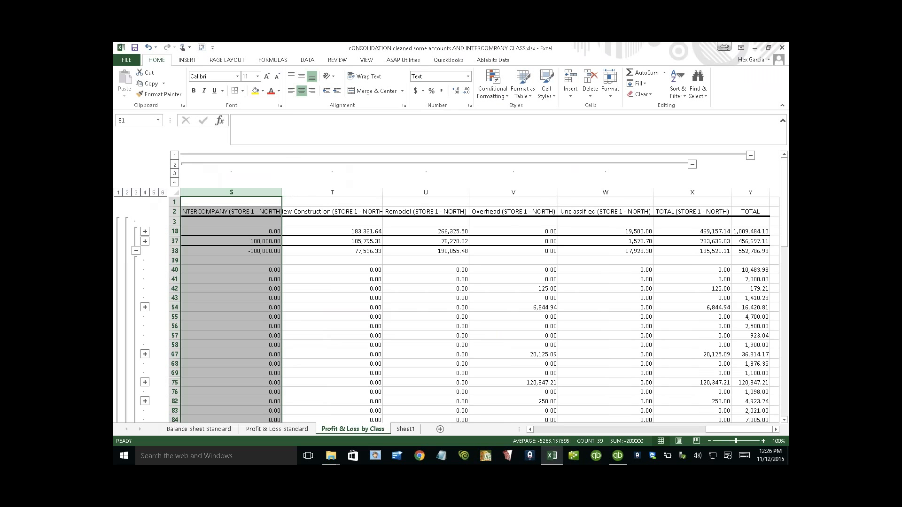
left_click(186, 164)
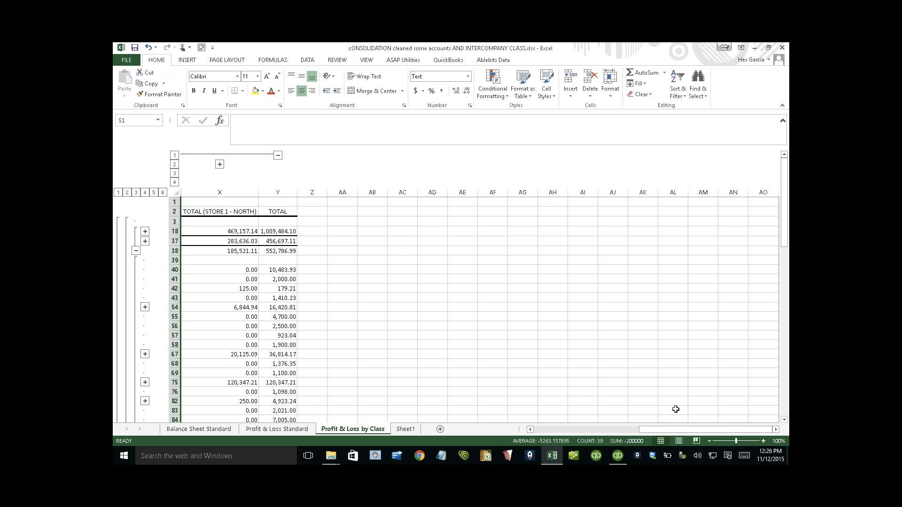
left_click_drag(677, 429, 539, 433)
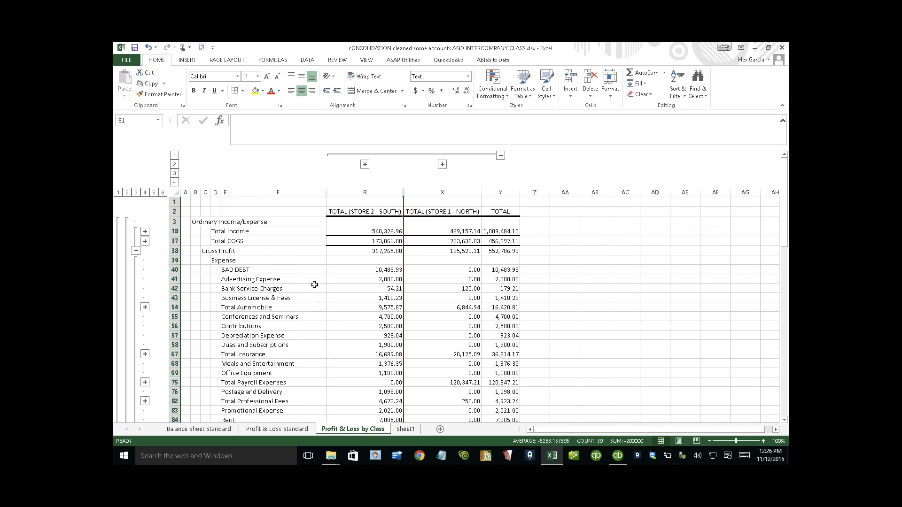
left_click(175, 155)
key("alt")
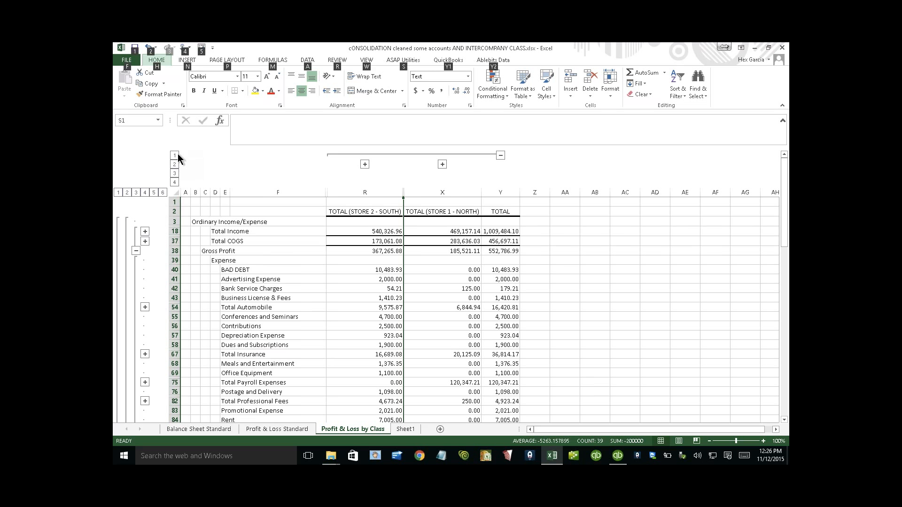
Step: Select the Total Automobile amount in the STORE 2 - SOUTH column of the Profit & Loss by Class sheet
key("alt")
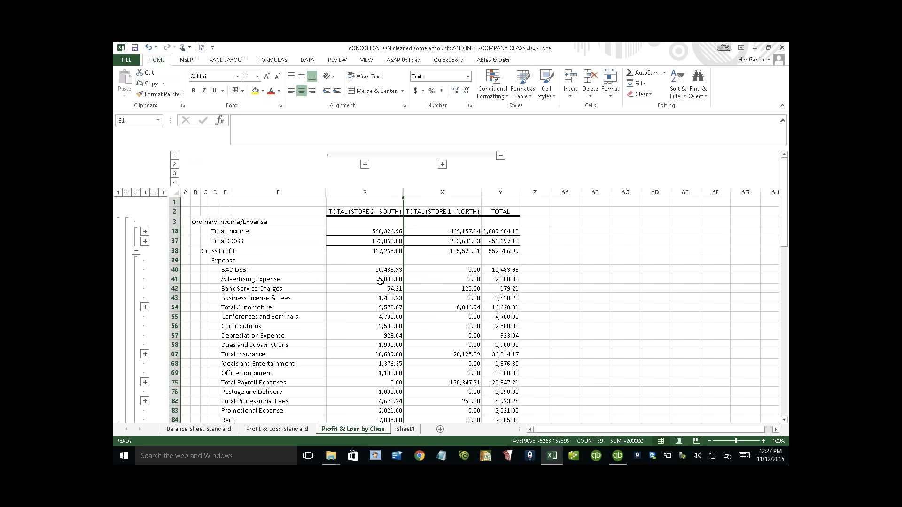
left_click(389, 306)
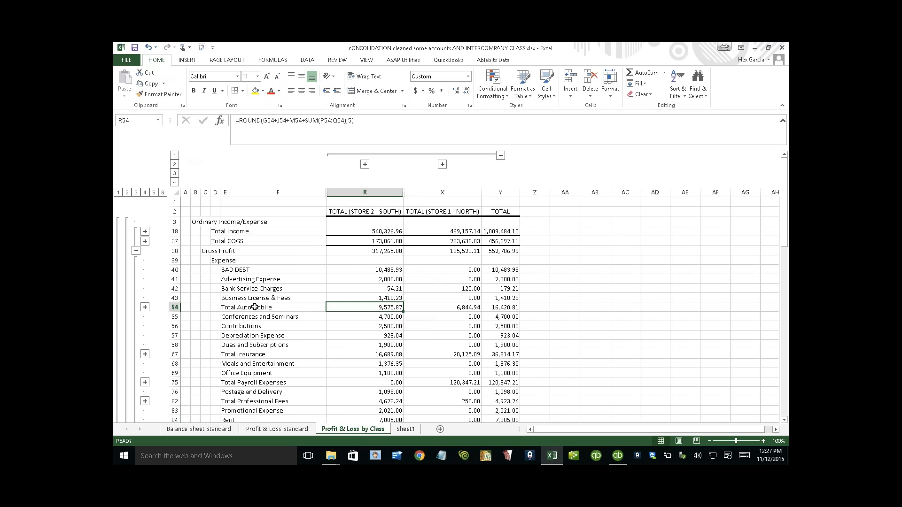
Step: Switch to QuickBooks and start an IIF list export of the STORE 2 - SOUTH Chart of Accounts, then cancel without saving
left_click(618, 456)
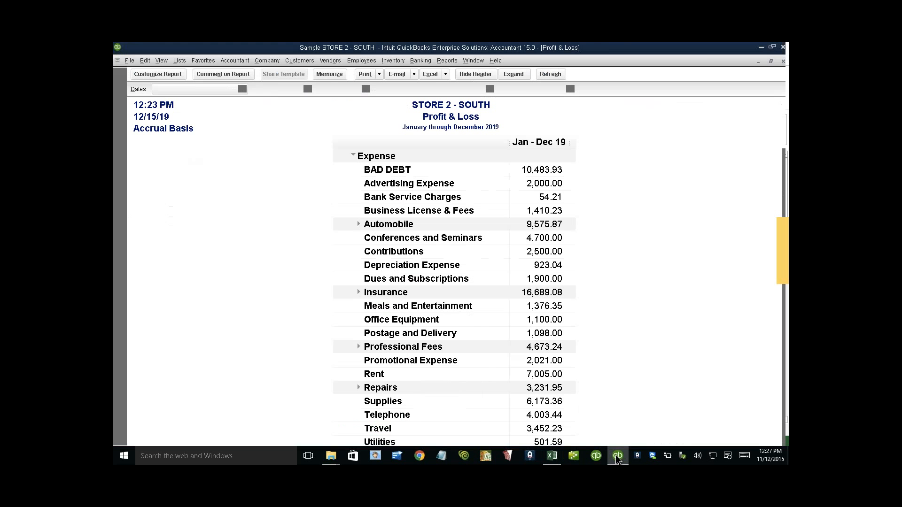
left_click(130, 60)
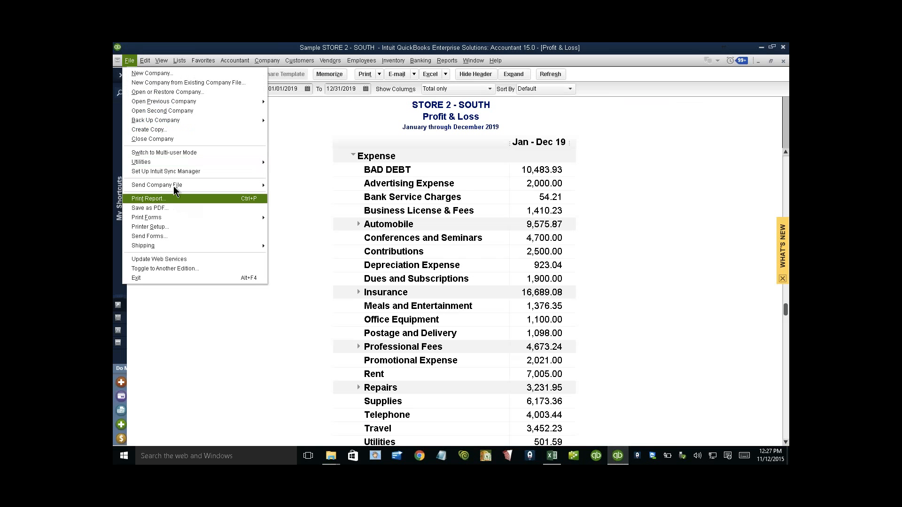
mouse_move(190, 162)
mouse_move(298, 174)
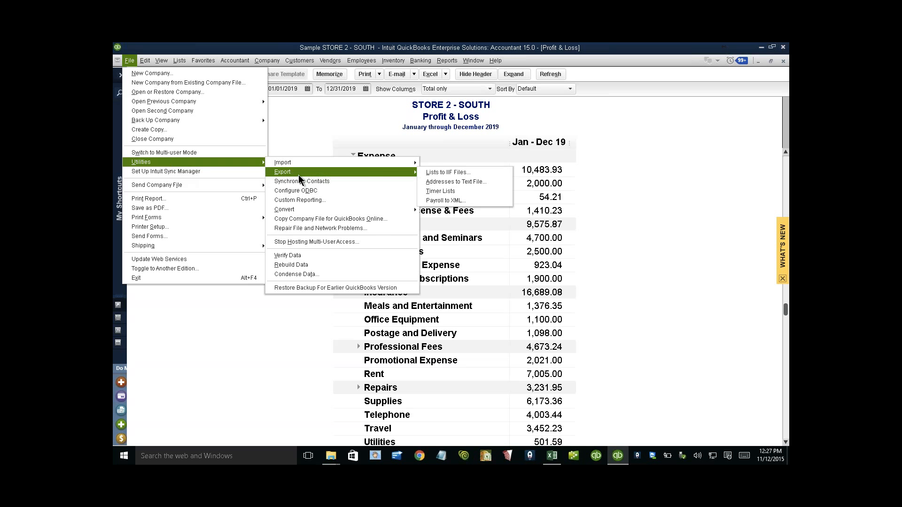
left_click(442, 173)
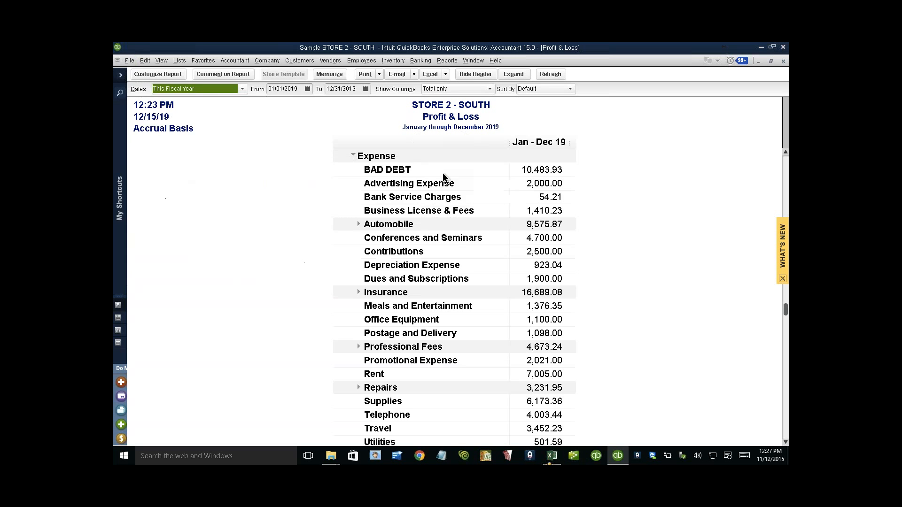
left_click(296, 153)
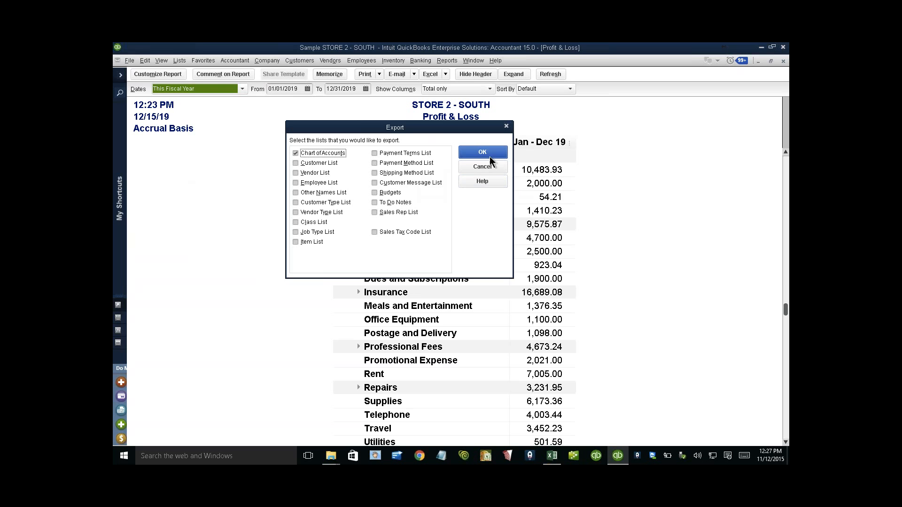
left_click(474, 155)
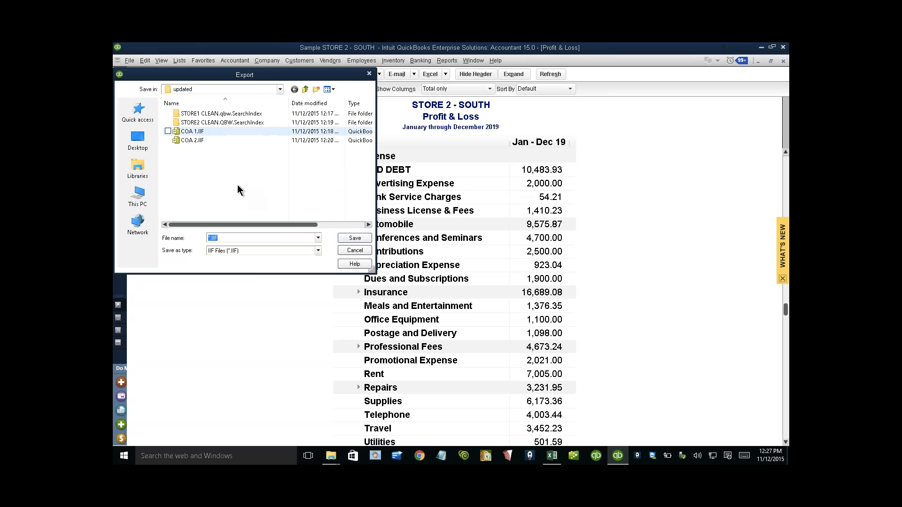
left_click(355, 250)
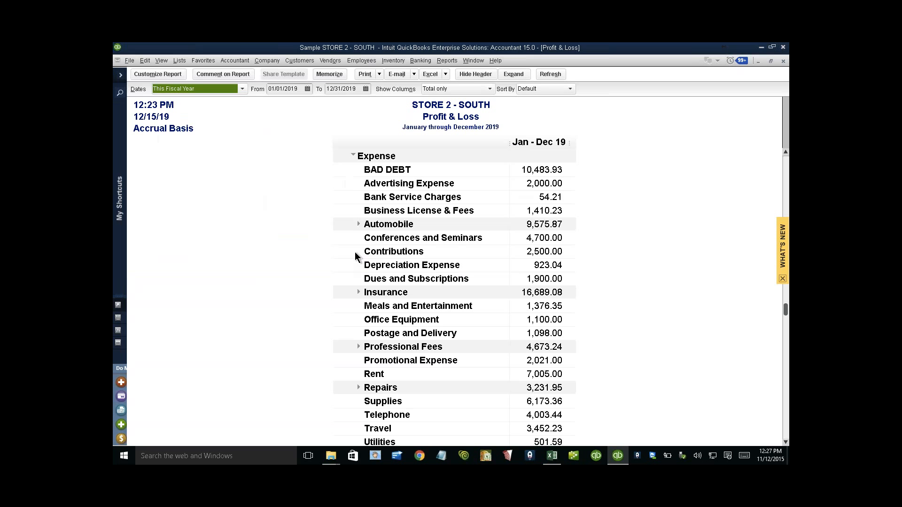
Step: Import the COA 1.IIF file into the STORE 2 - SOUTH company file
left_click(129, 61)
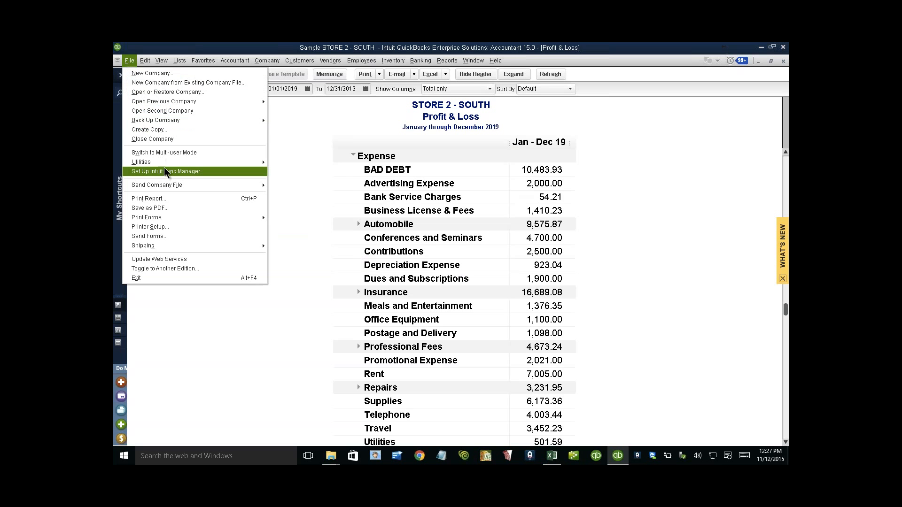
mouse_move(164, 163)
mouse_move(351, 169)
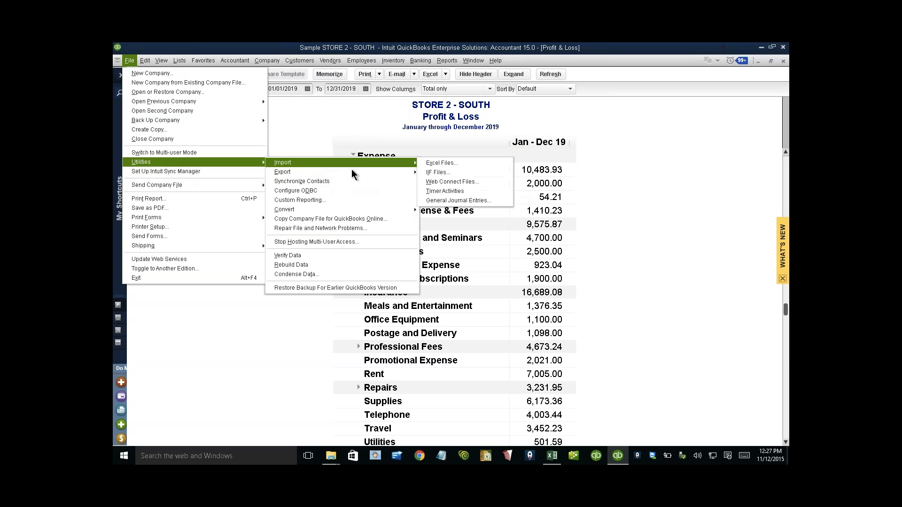
left_click(436, 173)
left_click(192, 132)
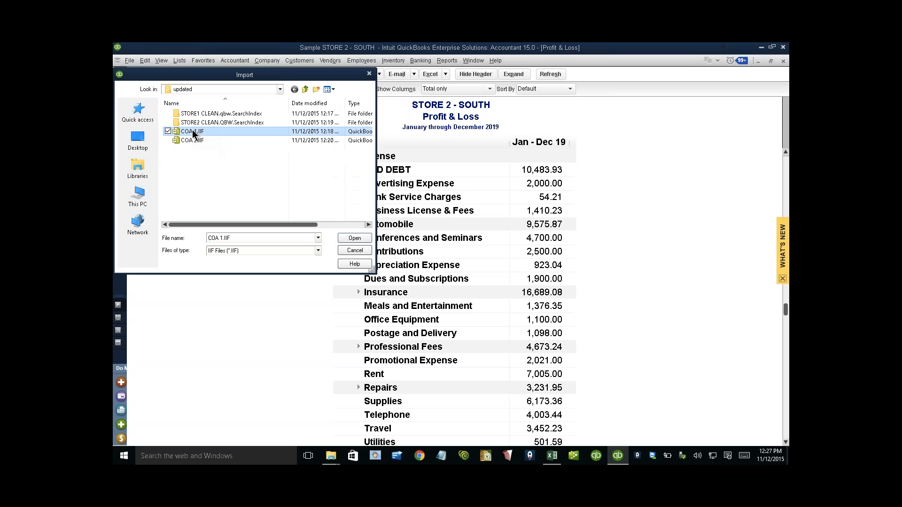
left_click(344, 237)
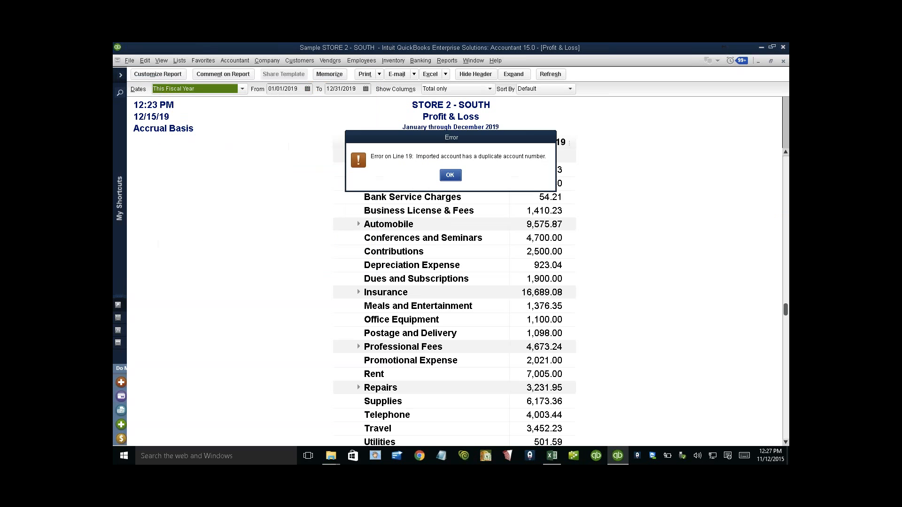
left_click(451, 174)
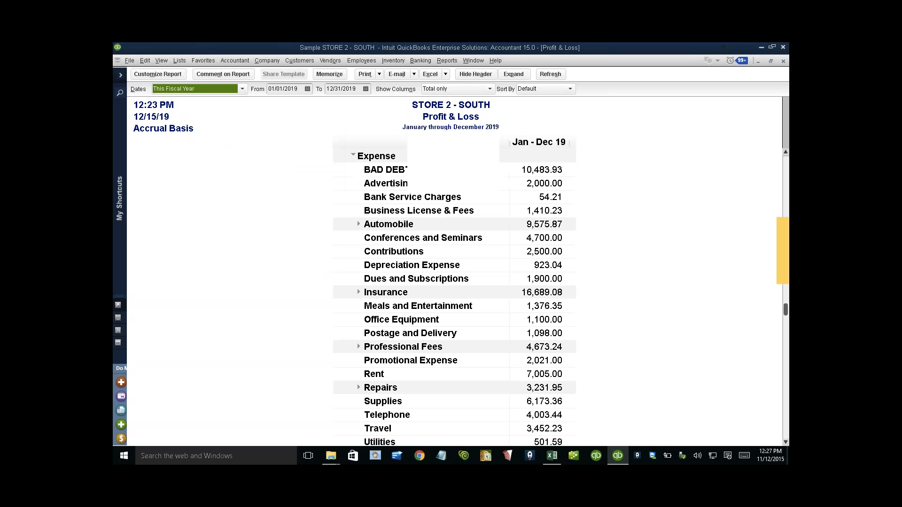
key("Return")
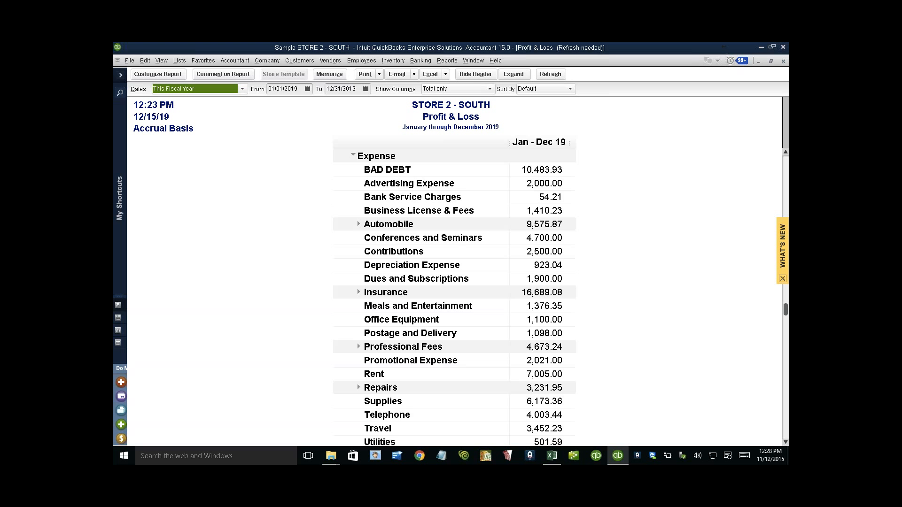
Step: Switch back to the consolidation workbook in Excel and expand the rows grouped under Total Automobile
left_click(552, 456)
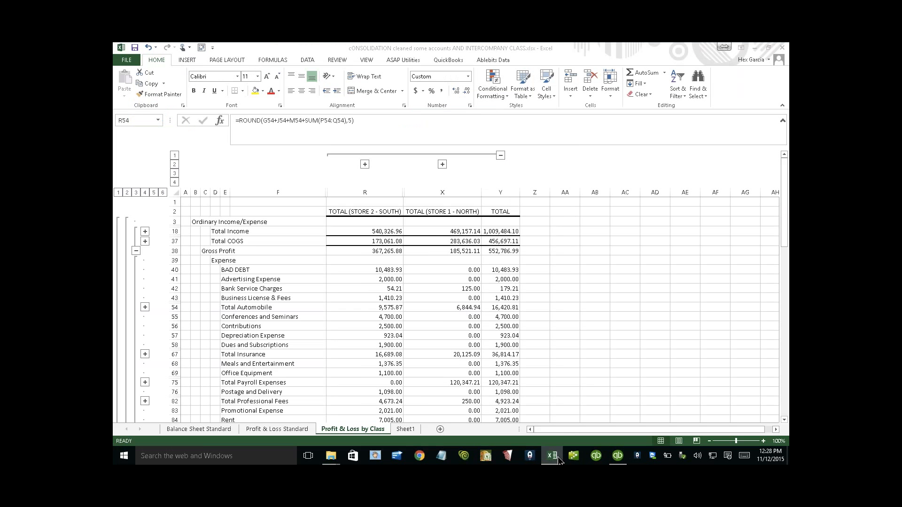
left_click(232, 307)
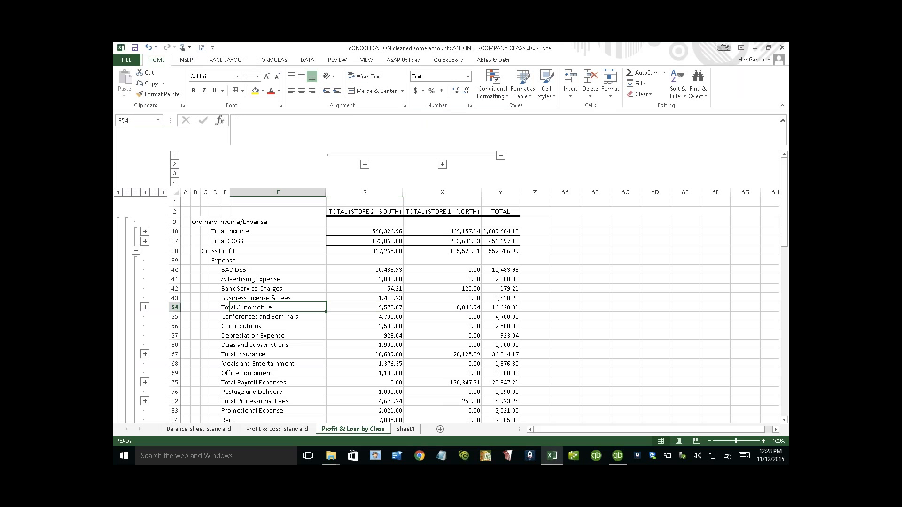
left_click(228, 307)
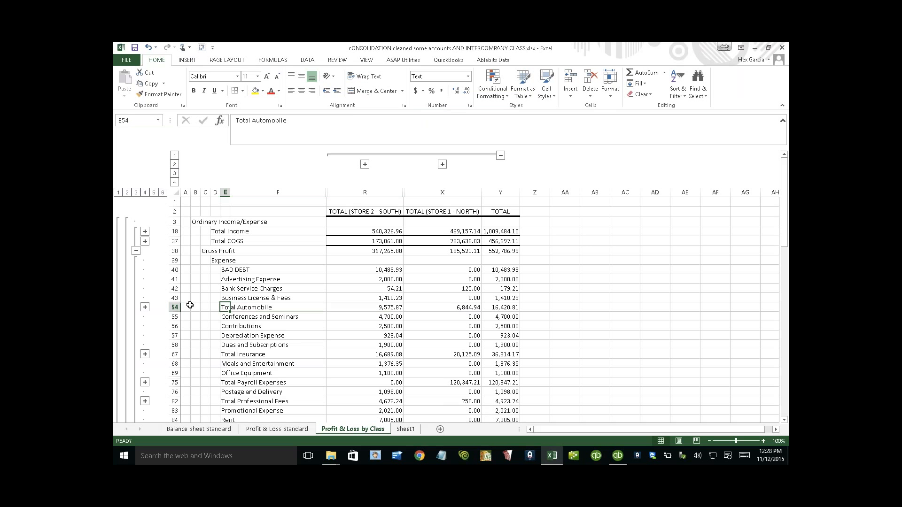
left_click(145, 308)
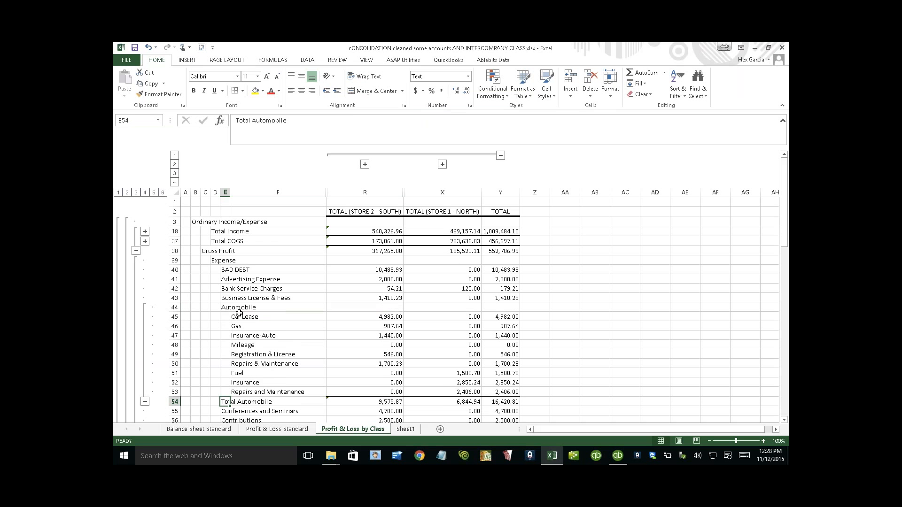
Step: Compare the Automobile subaccount amounts of STORE 2 - SOUTH with those of STORE 1 - NORTH, then collapse the Automobile group
left_click_drag(390, 317, 387, 363)
left_click_drag(244, 317, 385, 360)
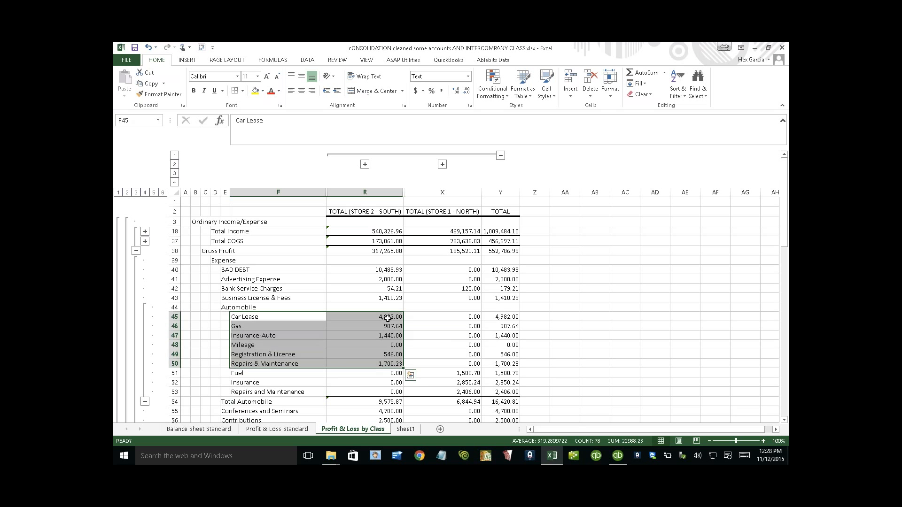
left_click_drag(388, 318, 386, 374)
left_click(370, 212)
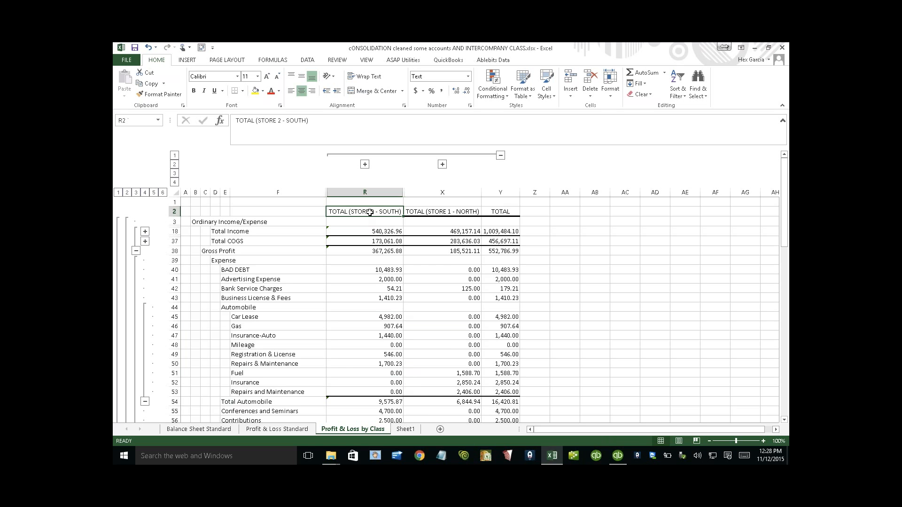
left_click_drag(451, 271, 450, 357)
left_click(446, 373)
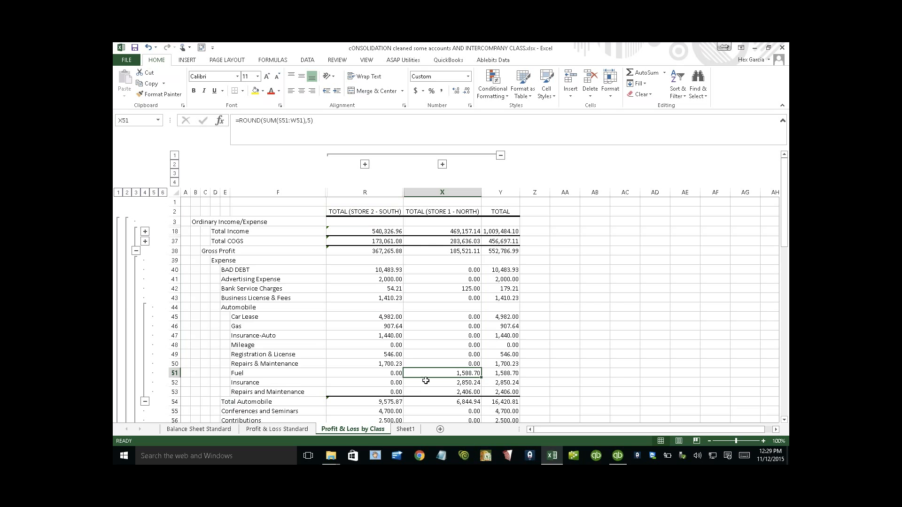
mouse_move(471, 377)
left_mouse_down()
mouse_move(472, 397)
mouse_move(470, 375)
mouse_move(459, 374)
left_mouse_up()
left_click_drag(459, 373, 458, 391)
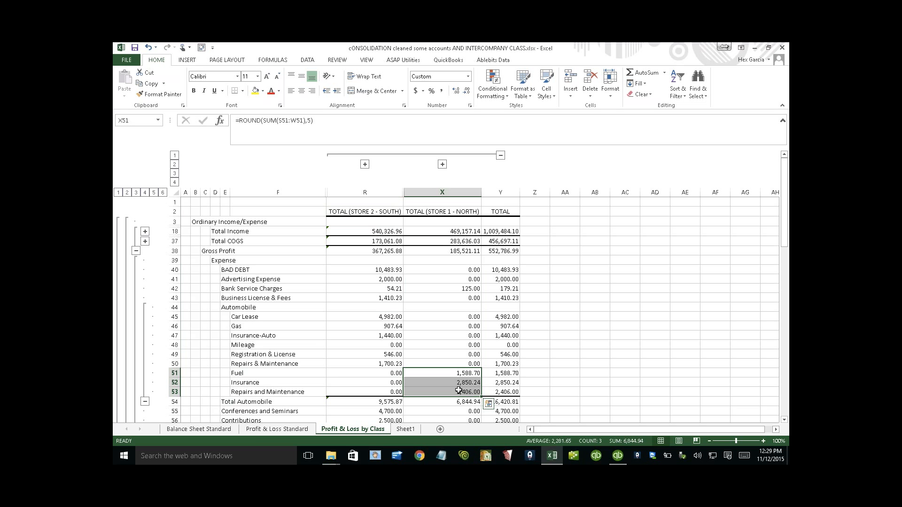
left_click(146, 402)
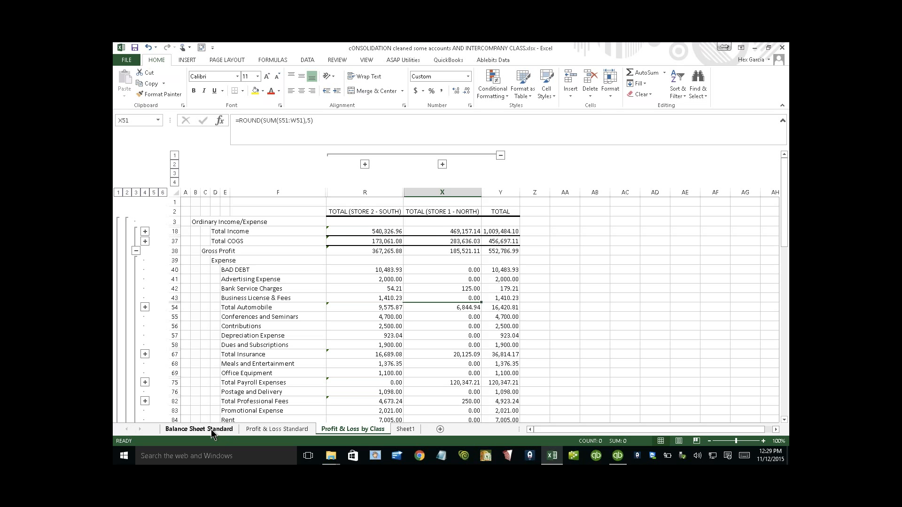
Step: Show the Balance Sheet Standard worksheet of the consolidation workbook
left_click(215, 429)
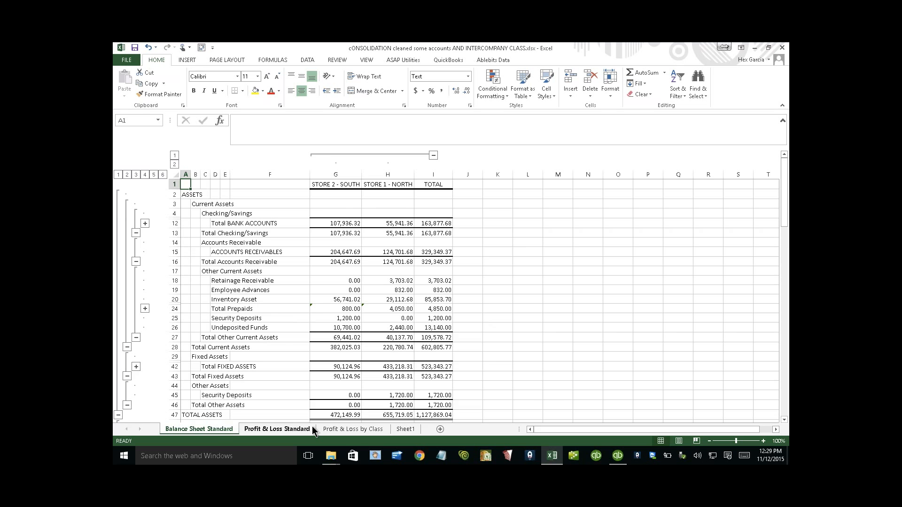
left_click(618, 456)
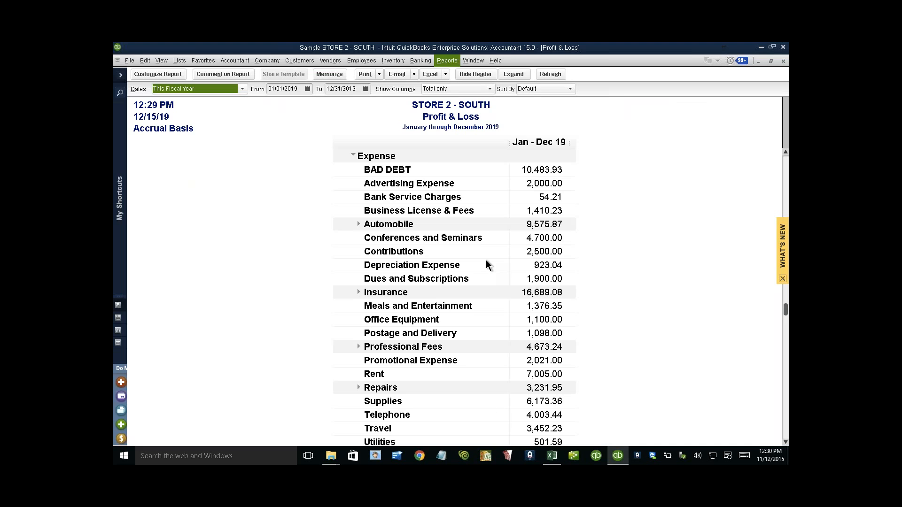
key("alt+Tab")
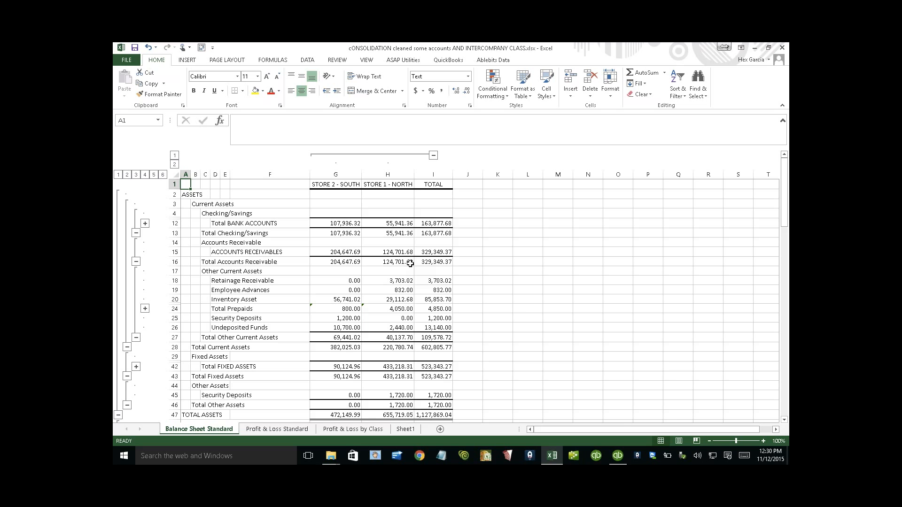
Step: Switch to QuickBooks and review the Combine Reports From Multiple Companies settings, then cancel without combining any reports
mouse_move(614, 460)
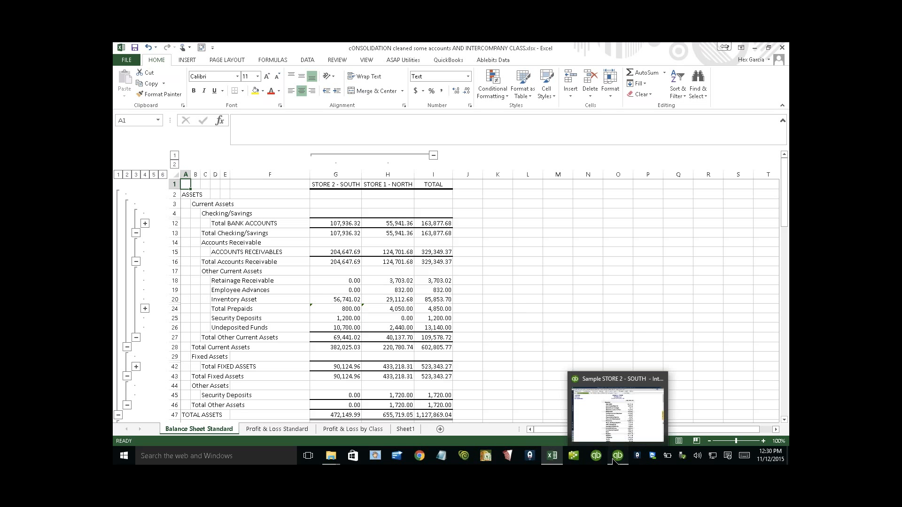
left_click(613, 460)
left_click(446, 61)
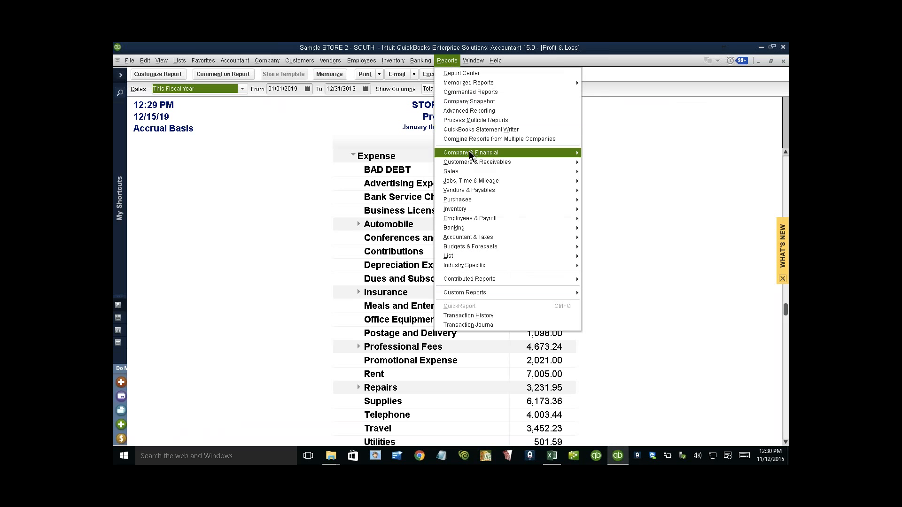
left_click(466, 140)
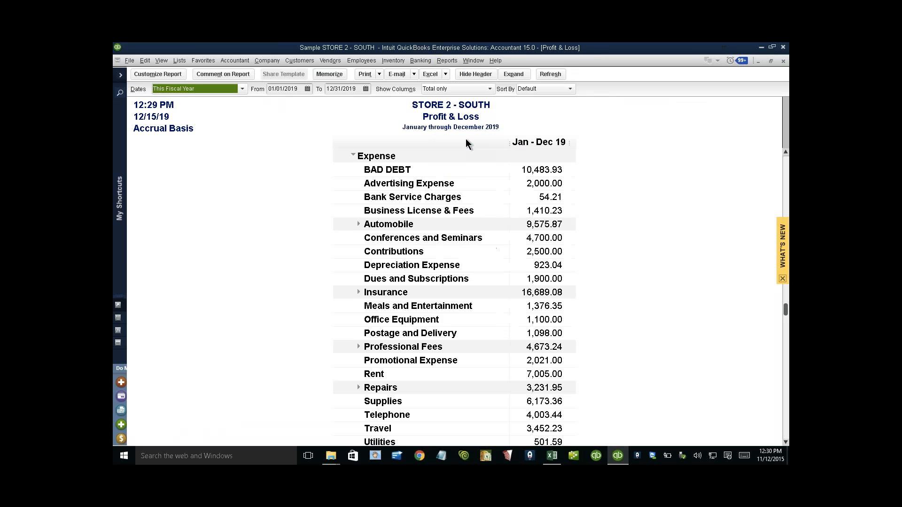
left_click_drag(297, 162, 387, 159)
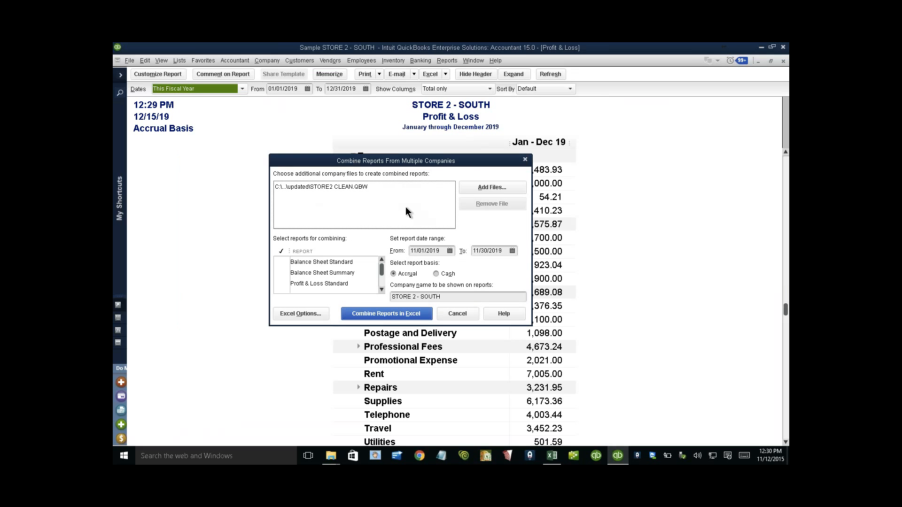
left_click(455, 314)
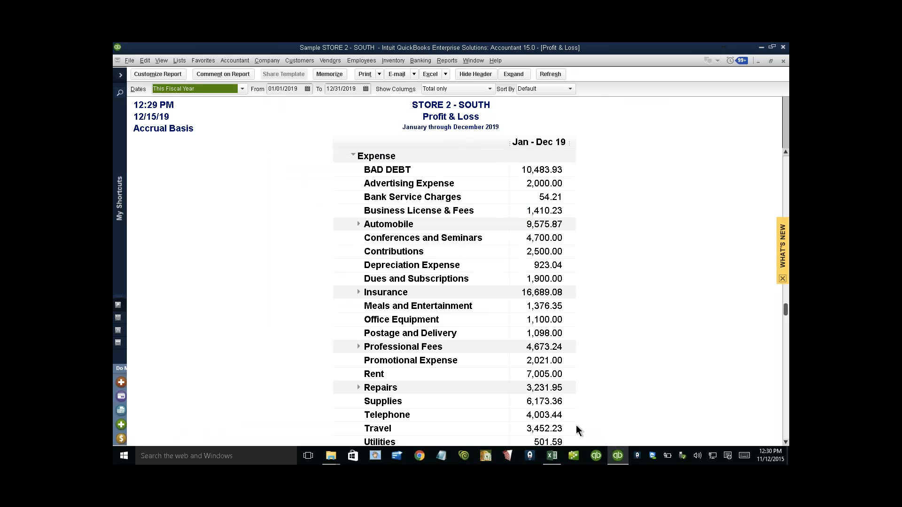
Step: Review the account number and class tracking settings in the QuickBooks company accounting preferences, then cancel without changing them
left_click(555, 457)
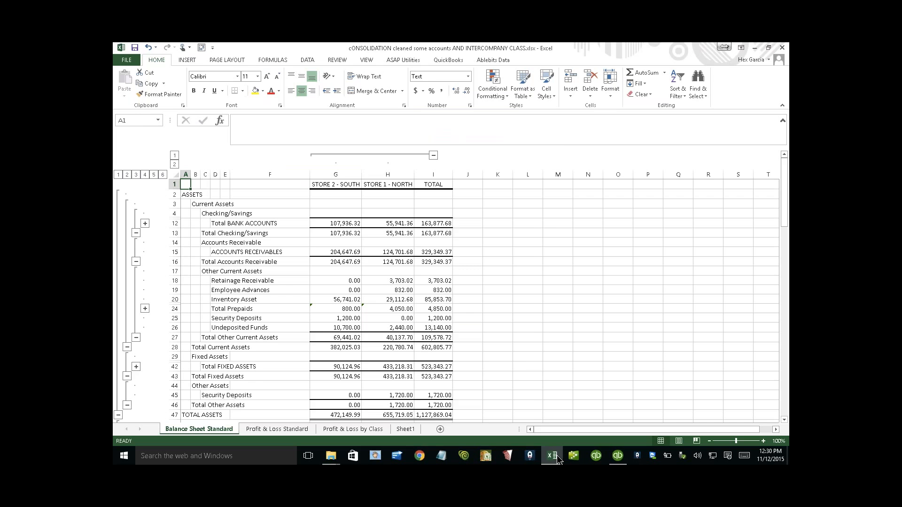
left_click(618, 456)
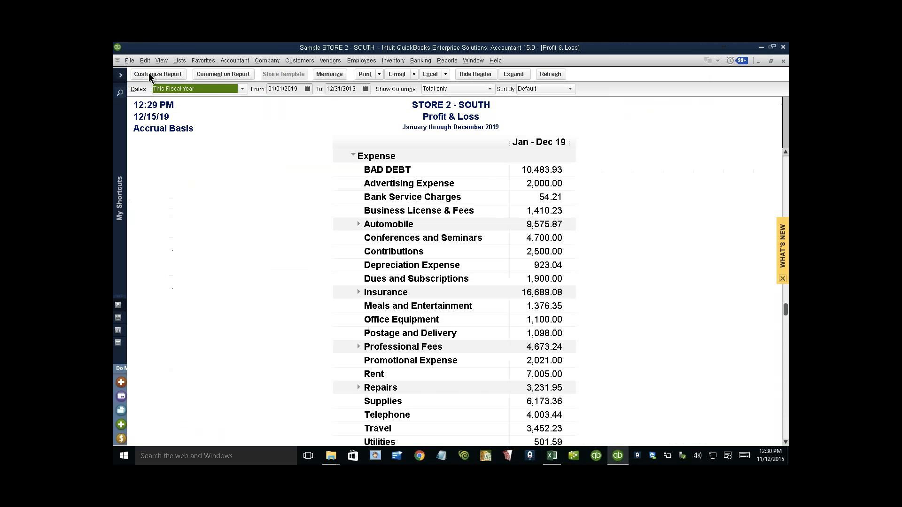
left_click(146, 61)
left_click(162, 203)
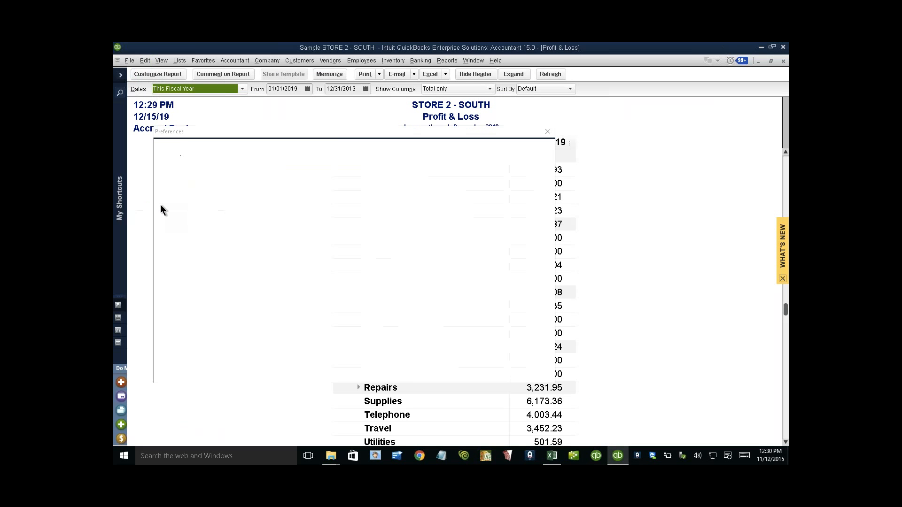
left_click(194, 150)
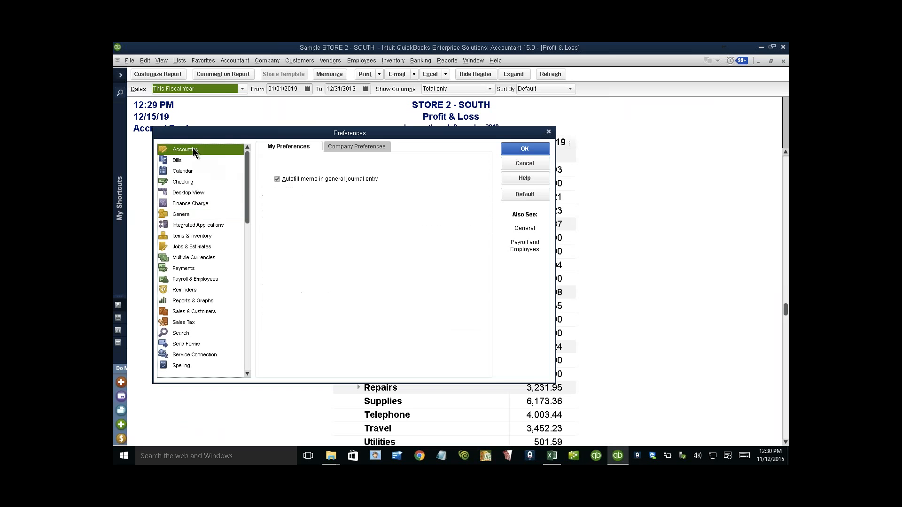
left_click(338, 148)
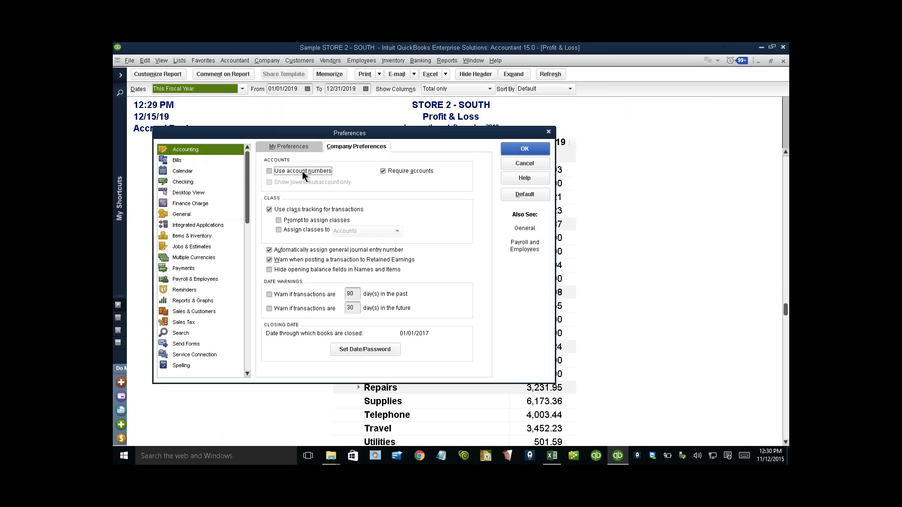
left_click(520, 164)
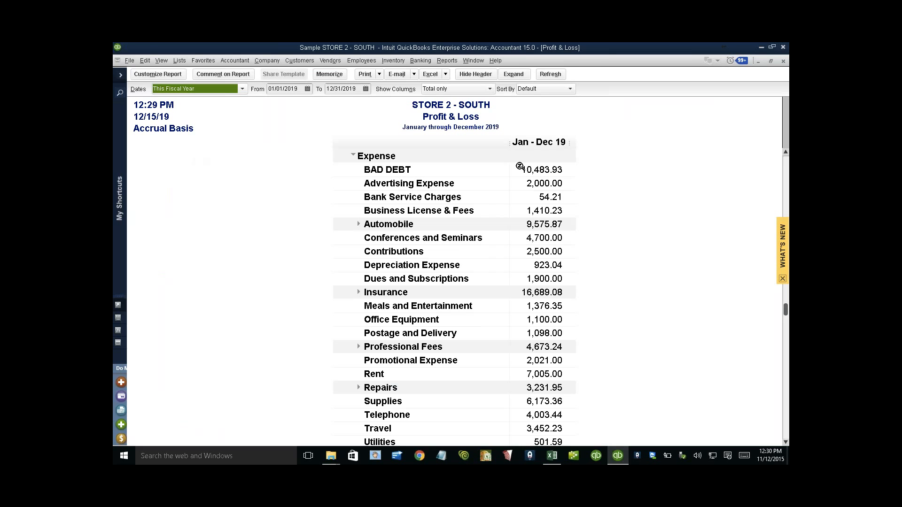
Step: Switch to the consolidation workbook in Excel and expand the Total Prepaids group to examine the Prepaids subaccounts on the balance sheet
left_click(550, 457)
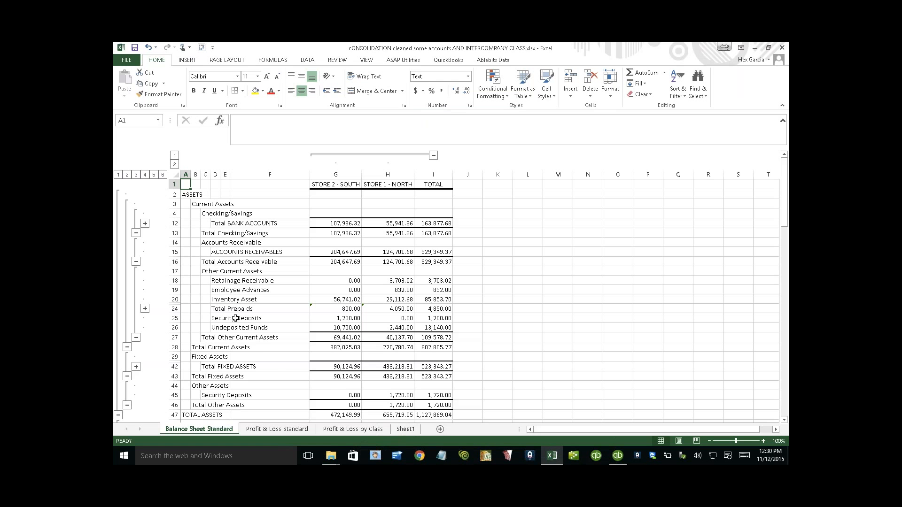
left_click(145, 308)
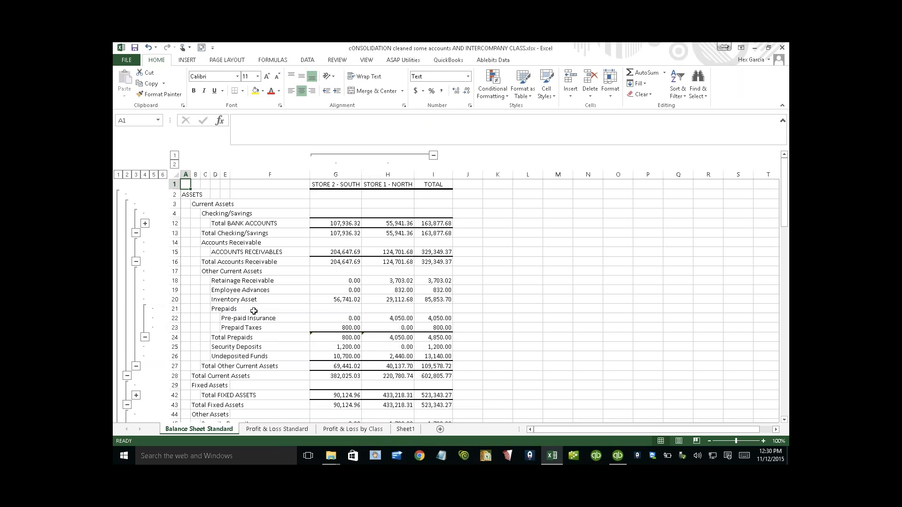
left_click(235, 309)
left_click(216, 309)
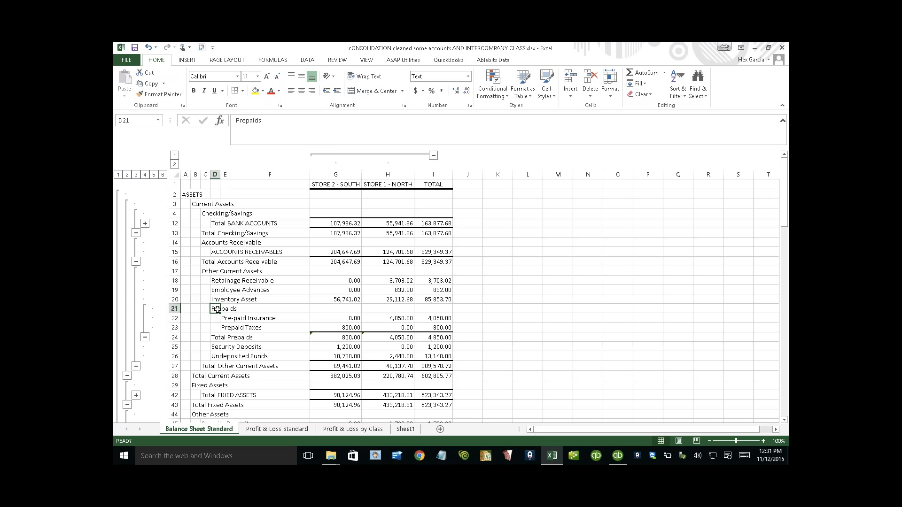
Step: Collapse the balance sheet's store columns to show only TOTAL, and collapse the Prepaids rows
left_click(433, 155)
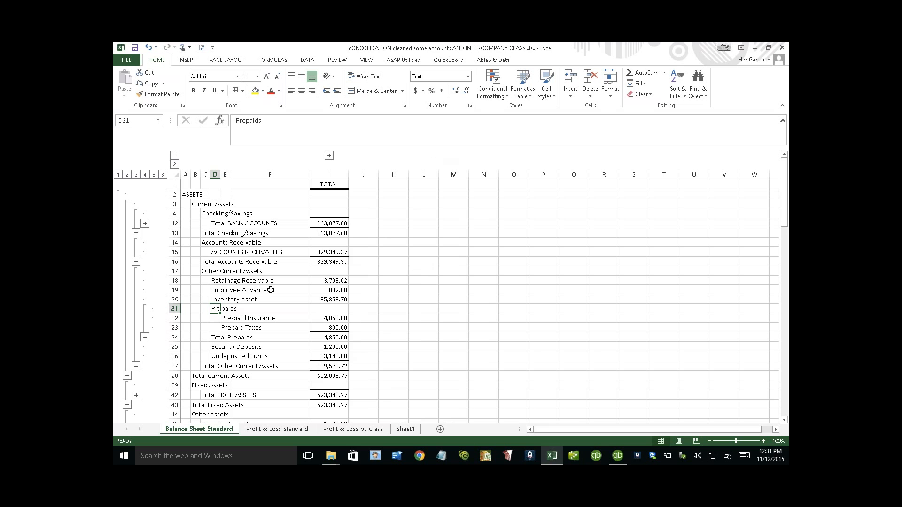
left_click(145, 337)
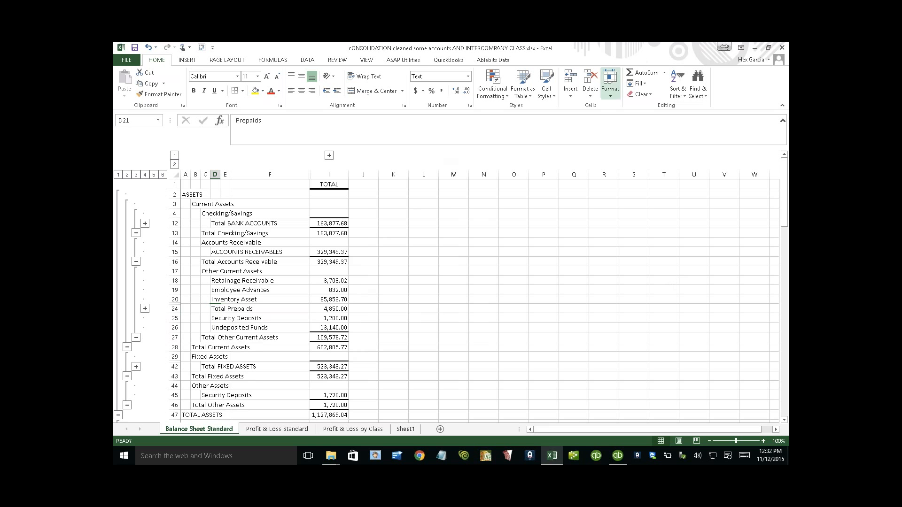
Step: Show the Profit & Loss by Class worksheet and expand the STORE 2 - SOUTH class columns to examine the INTERCOMPANY column
left_click(352, 431)
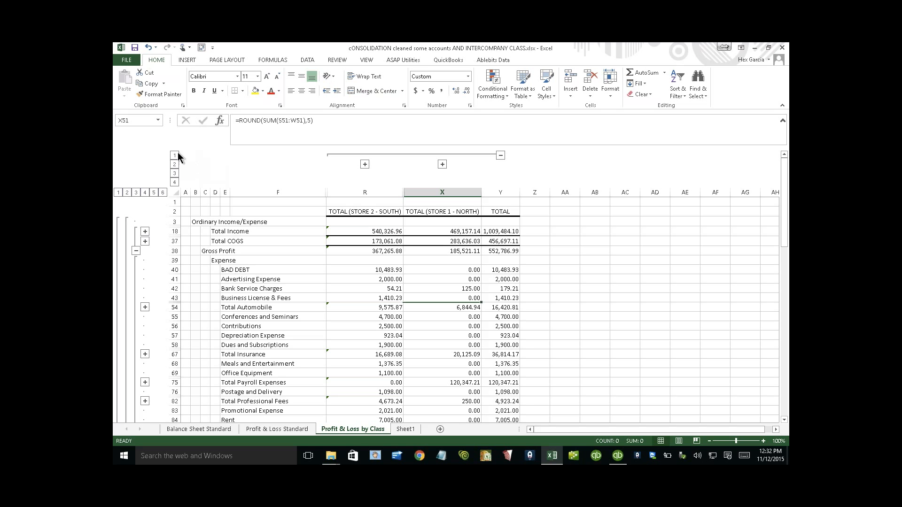
key("alt")
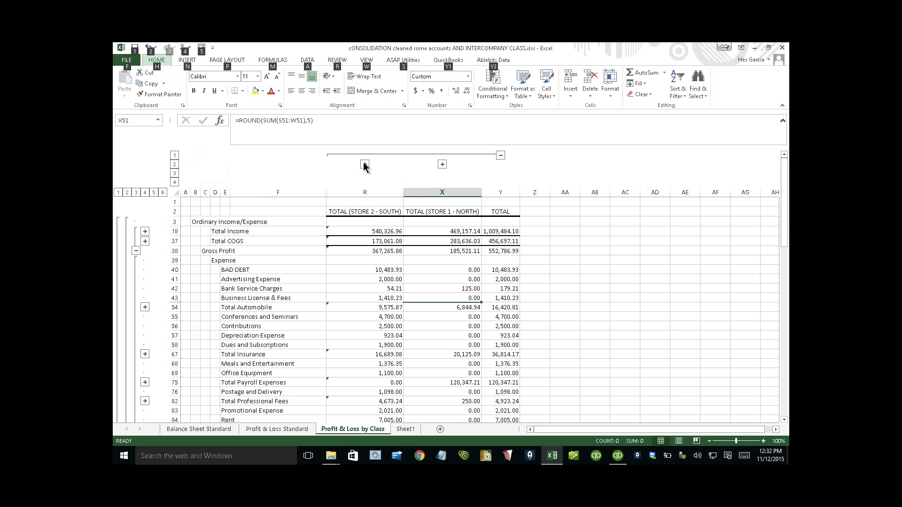
left_click(364, 165)
left_click_drag(650, 428, 521, 429)
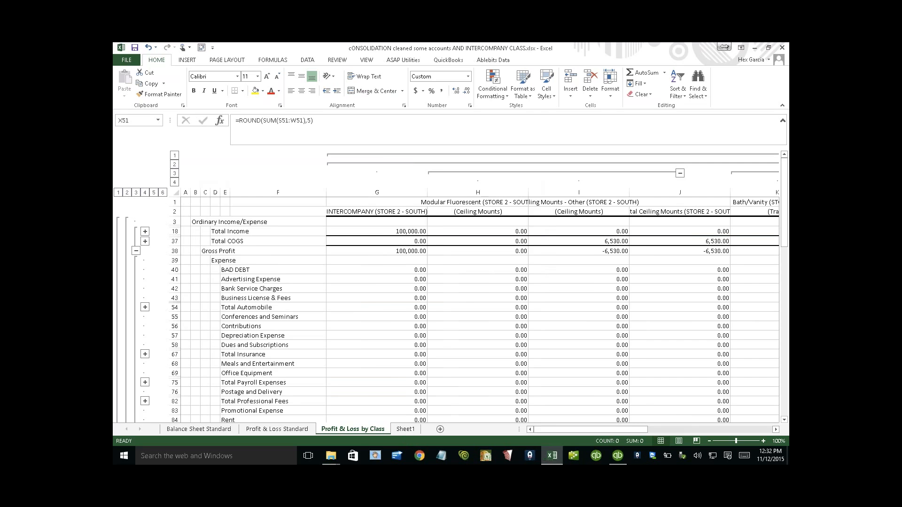
Step: Switch to QuickBooks, show the STORE 2 - SOUTH Profit & Loss columns by Class, and inspect the INTERCOMPANY revenue amount
left_click(618, 456)
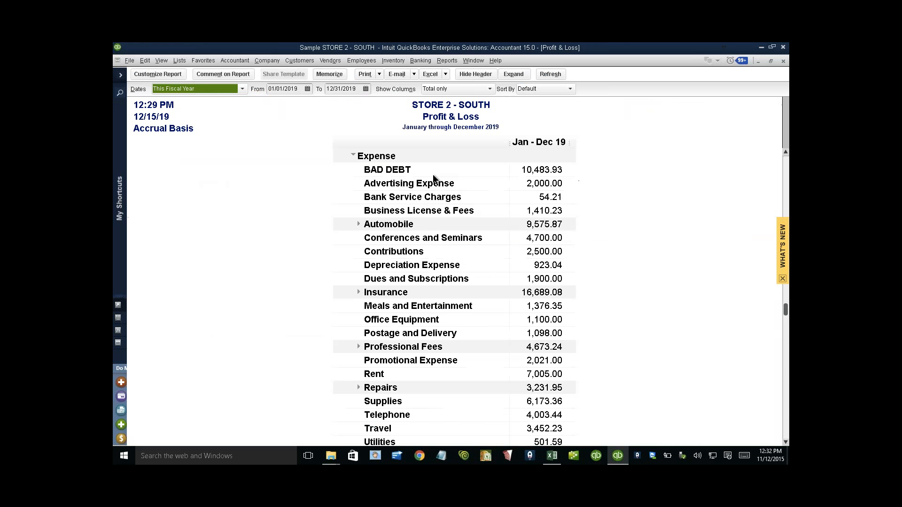
left_click(446, 90)
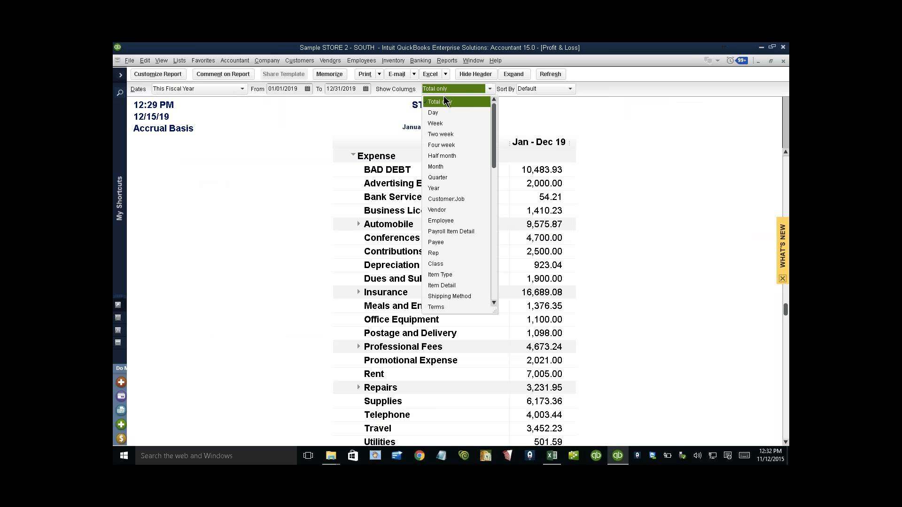
left_click(439, 264)
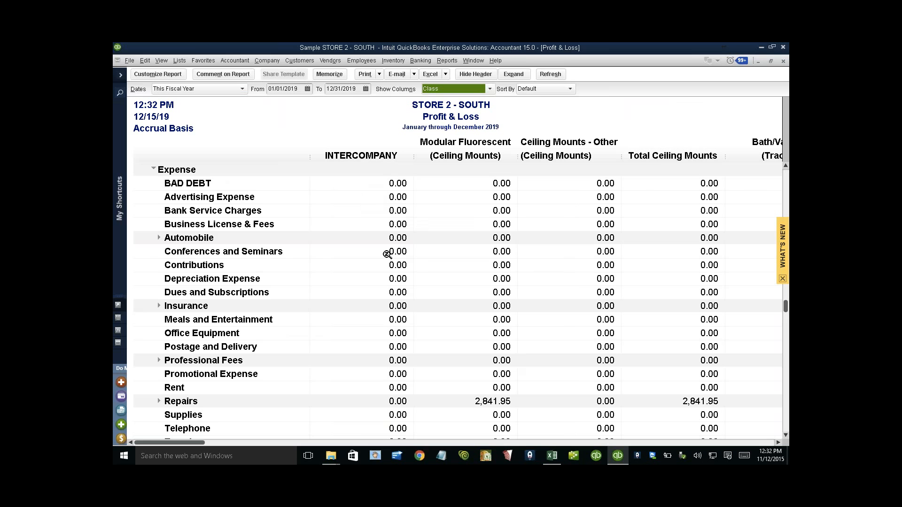
scroll(387, 254, "up", 4)
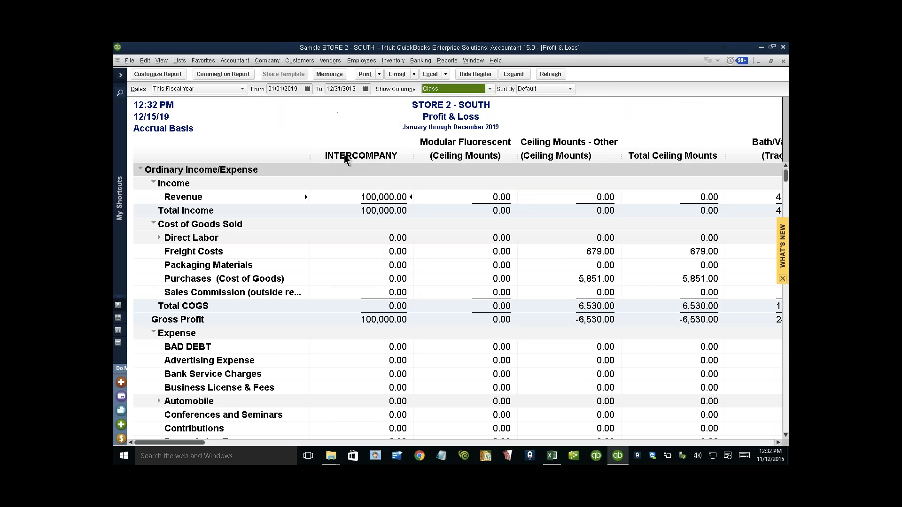
double_click(389, 199)
double_click(388, 199)
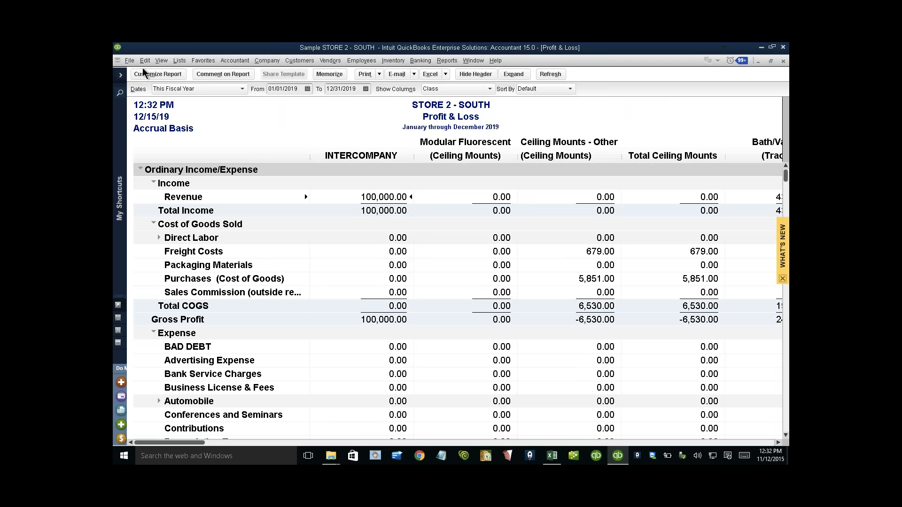
Step: Open the STORE 1 - NORTH company file from the previously opened companies and acknowledge the sample file notice
left_click(129, 60)
mouse_move(167, 100)
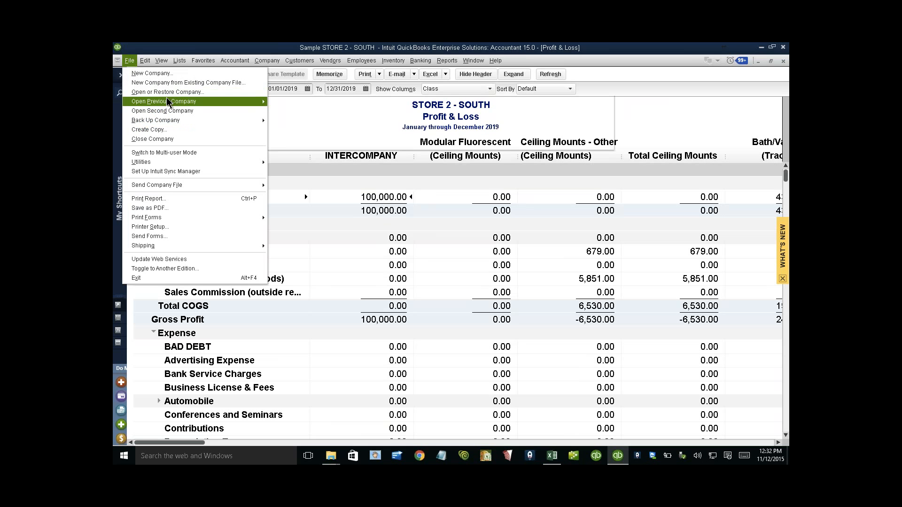
left_click(339, 111)
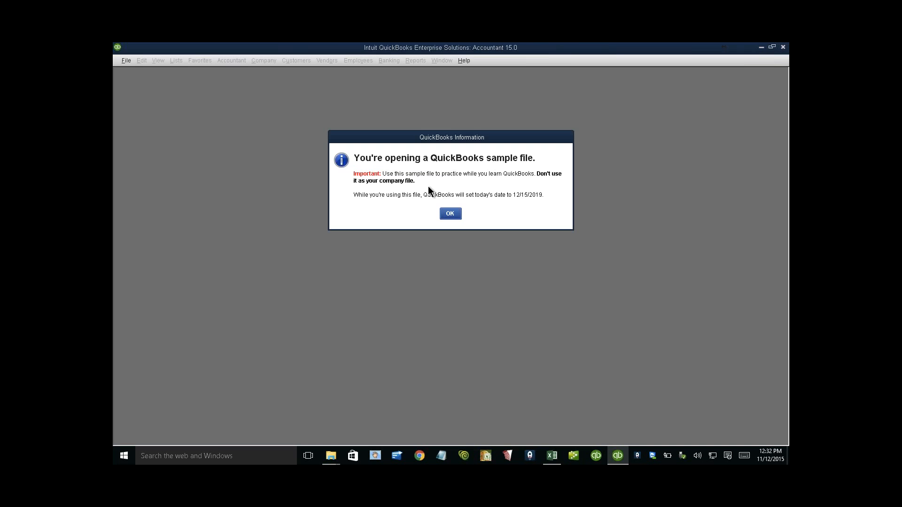
left_click(450, 215)
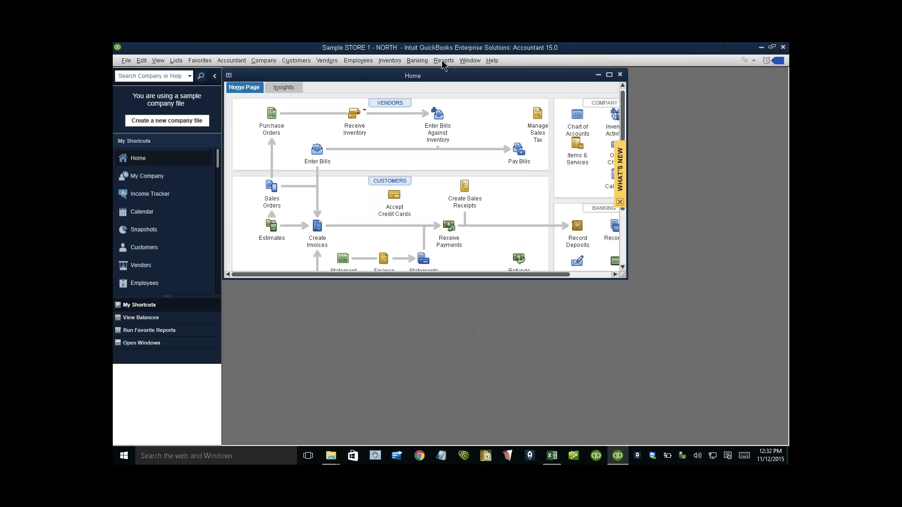
Step: Run the Profit & Loss Standard report for STORE 1 - NORTH with columns by Class, and inspect the INTERCOMPANY Subcontractors amount
left_click(443, 62)
mouse_move(517, 152)
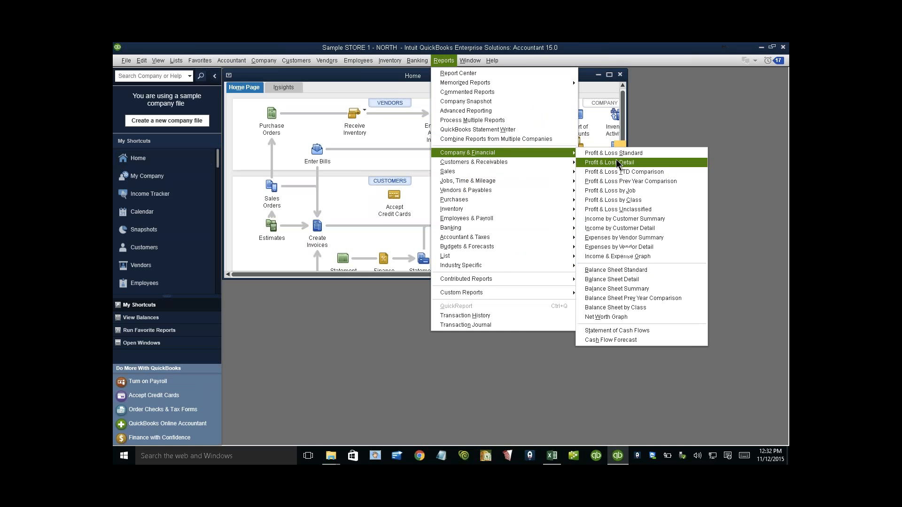
left_click(617, 163)
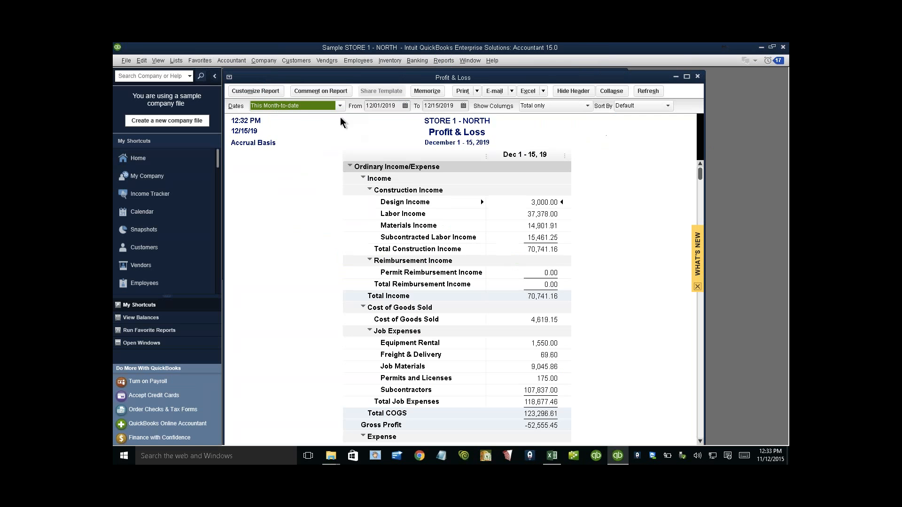
left_click(544, 107)
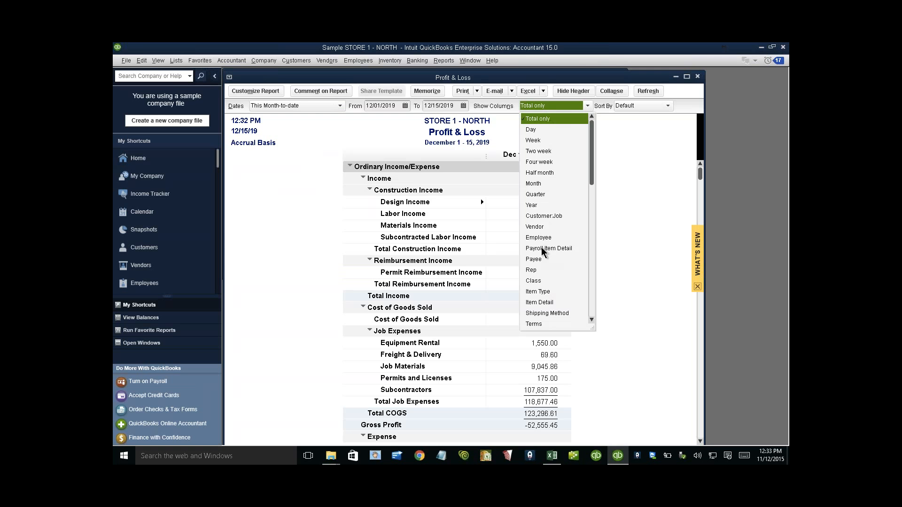
left_click(535, 280)
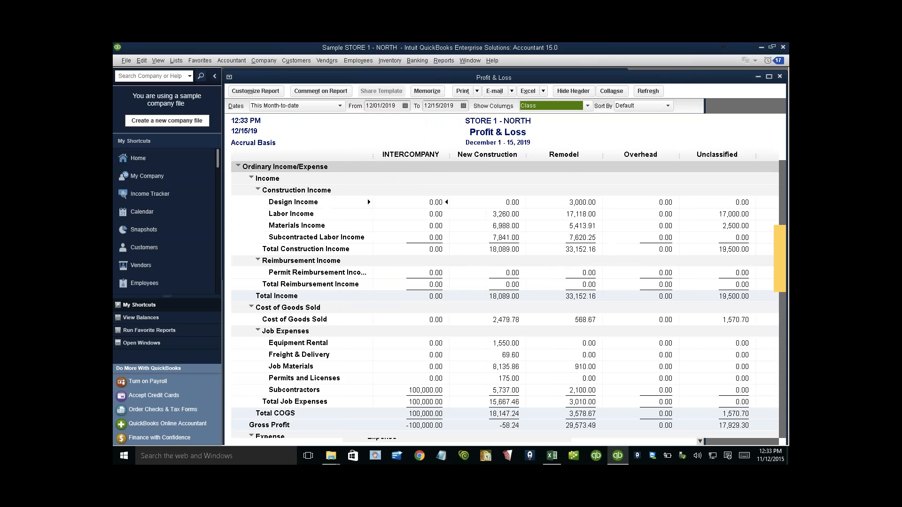
left_click(422, 393)
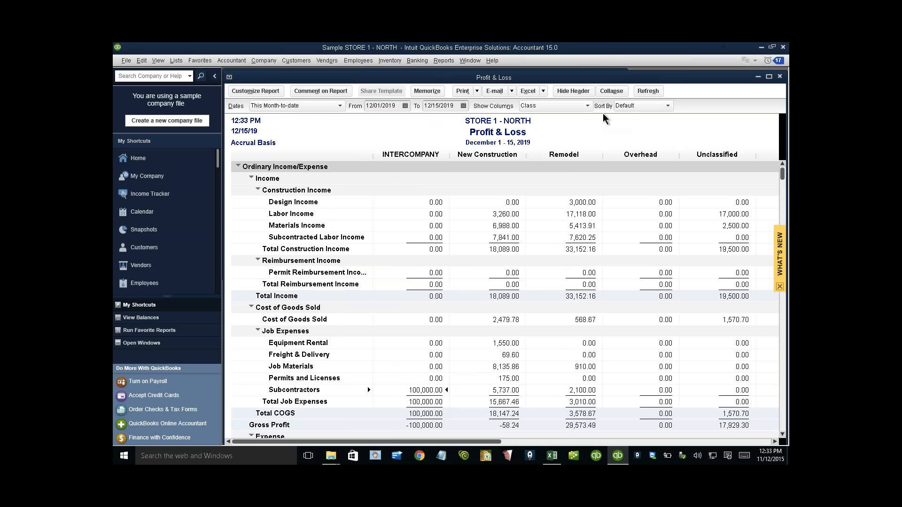
Step: Switch back to the Excel consolidation workbook and collapse the Profit & Loss by Class column outline to the TOTAL column
left_click(552, 456)
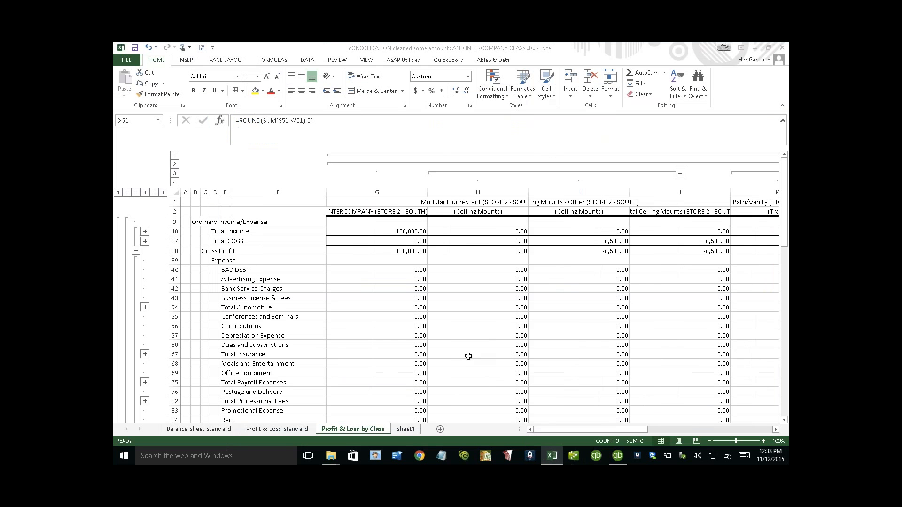
left_click(174, 173)
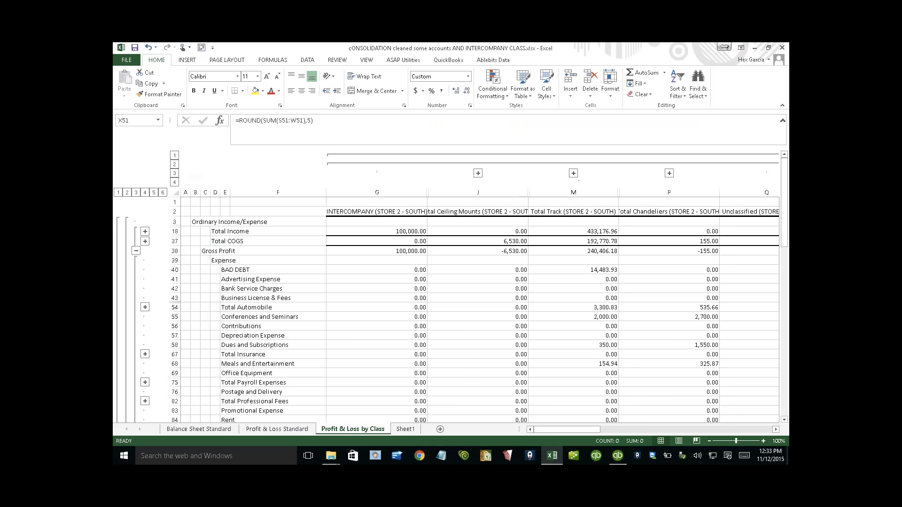
left_click(174, 164)
left_click(175, 155)
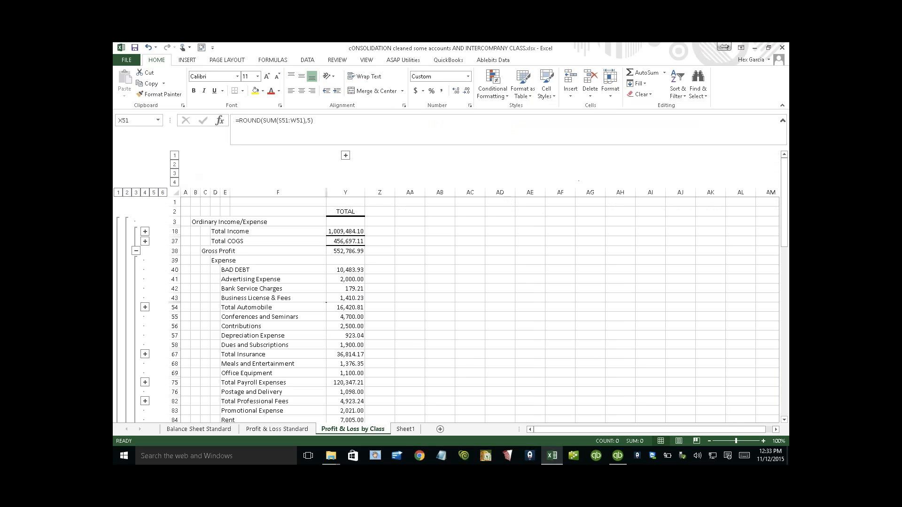
Step: Examine the consolidated Total Income and Total COGS amounts in the TOTAL column
left_click(346, 232)
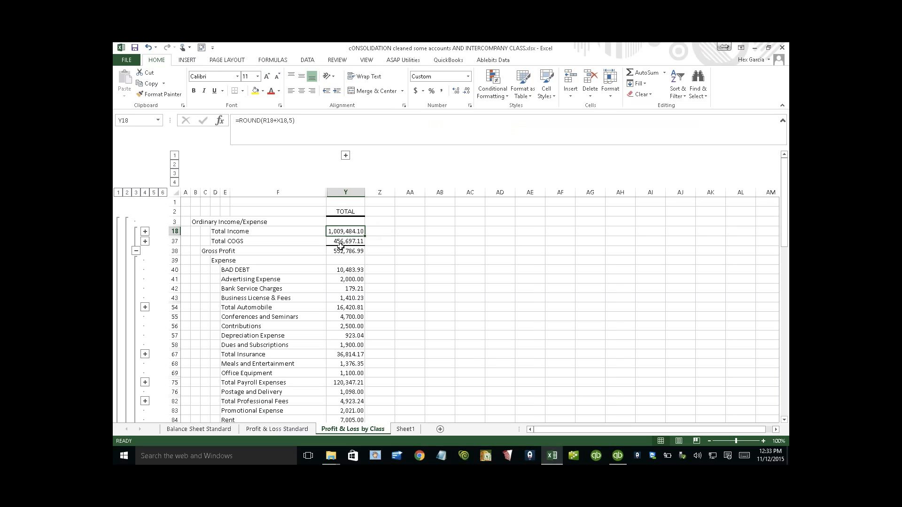
left_click(339, 242)
left_click(347, 232)
left_click(352, 243)
left_click(351, 233)
Step: Expand the grouped store columns and inspect the INTERCOMPANY (STORE 2 - SOUTH) column and its Total Income amount
left_click(346, 156)
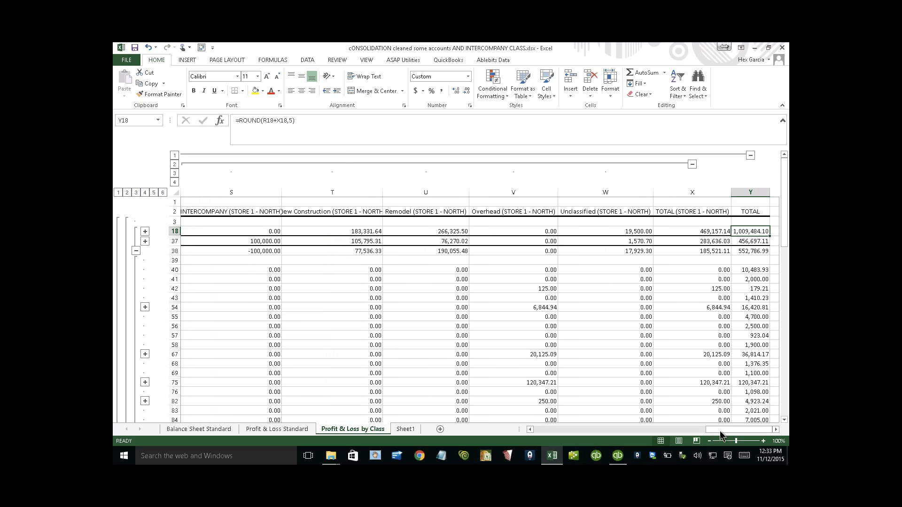
left_click_drag(720, 431, 536, 431)
left_click(381, 202)
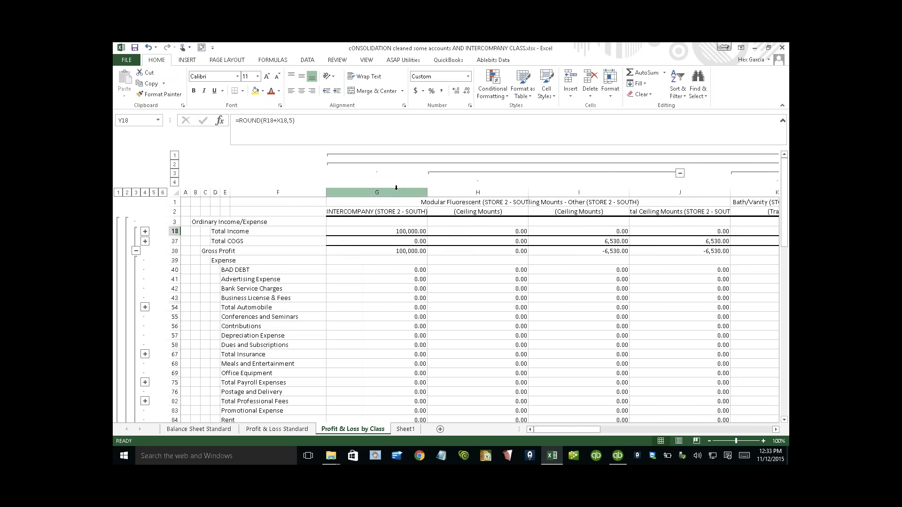
key("ctrl+space")
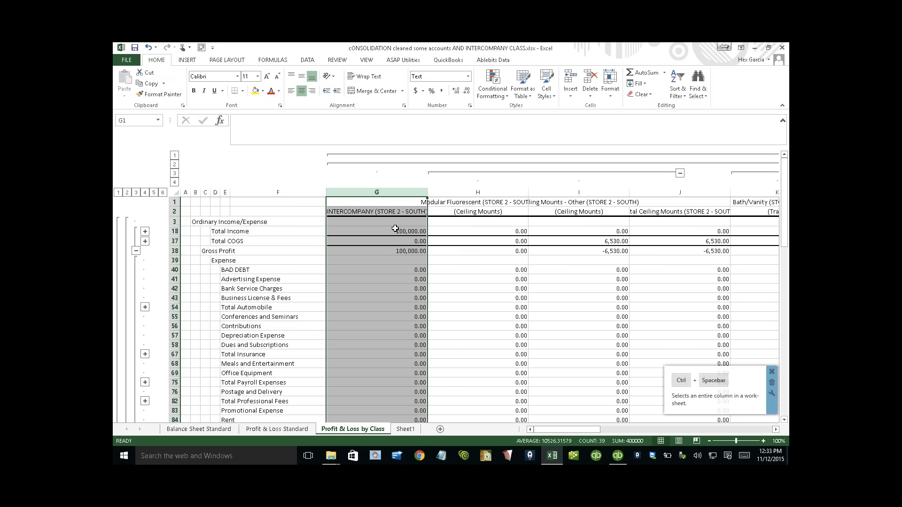
left_click(396, 230)
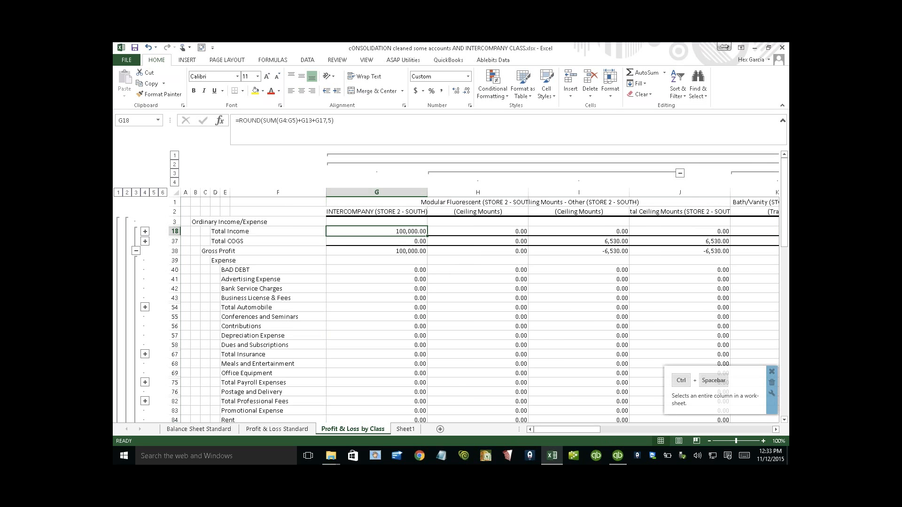
Step: Zero out the Total Income amount in the INTERCOMPANY (STORE 2 - SOUTH) column by entering 0
left_click(394, 230)
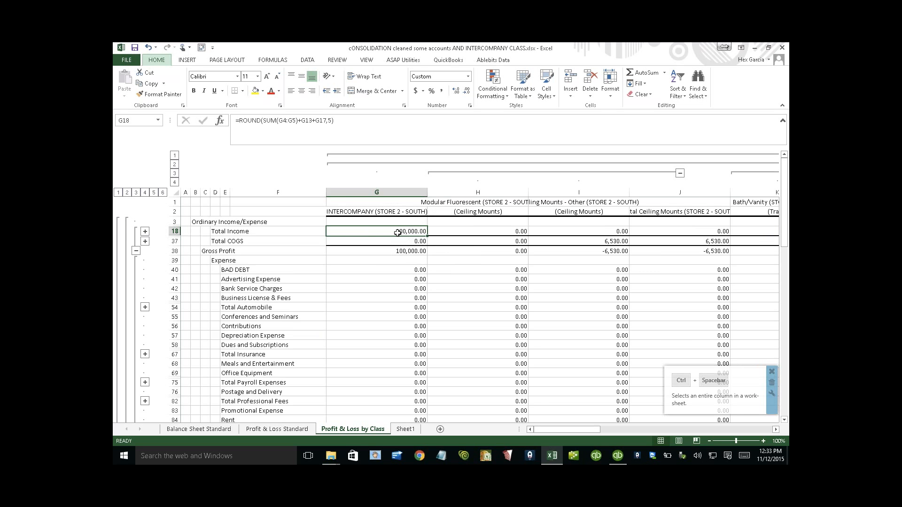
key("Down")
key("Up")
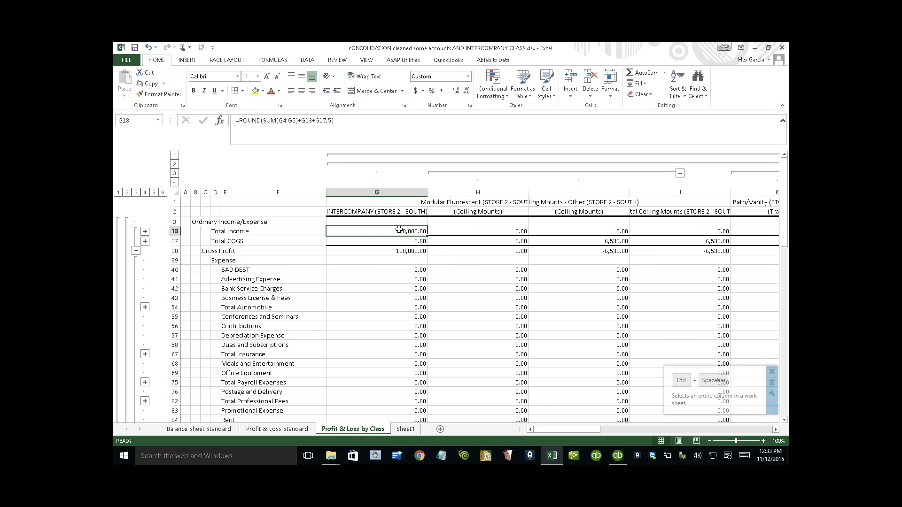
type("0")
key("Return")
key("Down")
key("Right")
Step: Zero out the Total COGS amount in the INTERCOMPANY (STORE 1 - NORTH) column by entering 0
left_click_drag(590, 427, 723, 431)
left_click(540, 242)
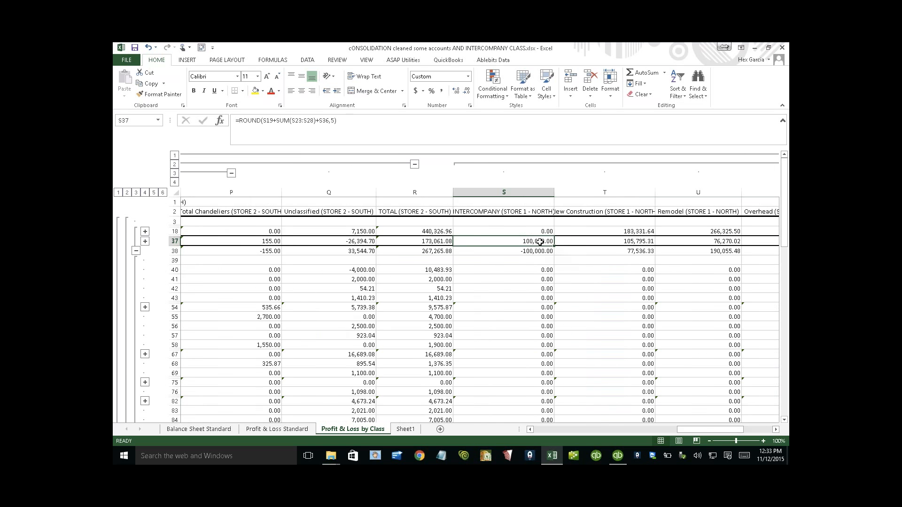
key("ctrl")
key("ctrl")
key("ctrl")
type("0")
left_click(516, 269)
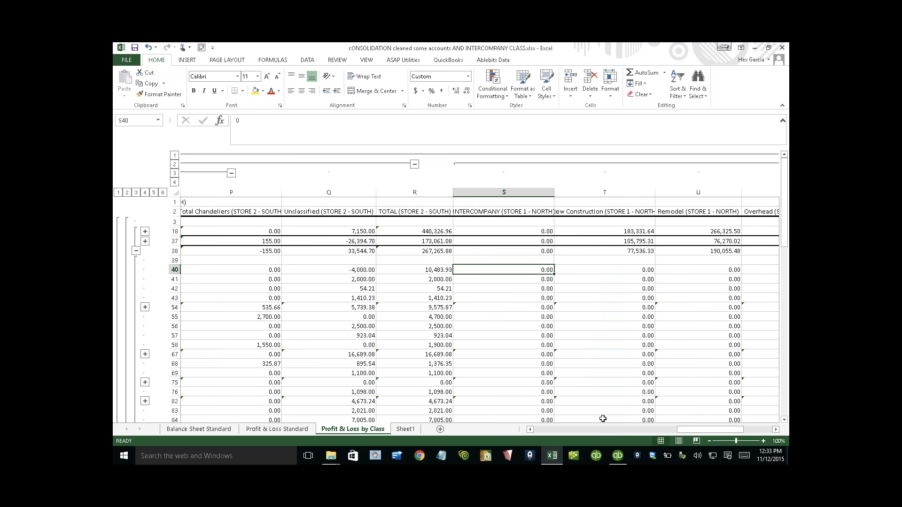
Step: Collapse the store columns to the consolidated TOTAL column and examine its Gross Profit, Total Income and Total COGS amounts
left_click_drag(715, 430, 742, 428)
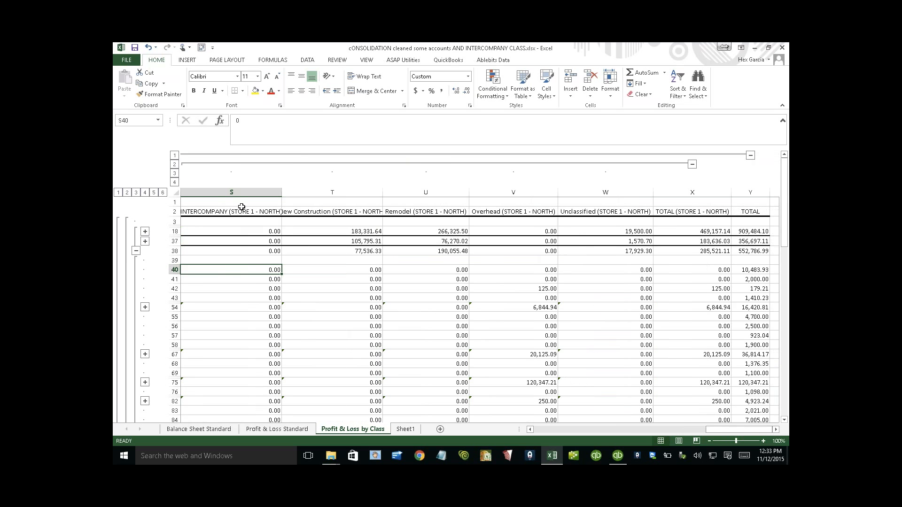
left_click(176, 157)
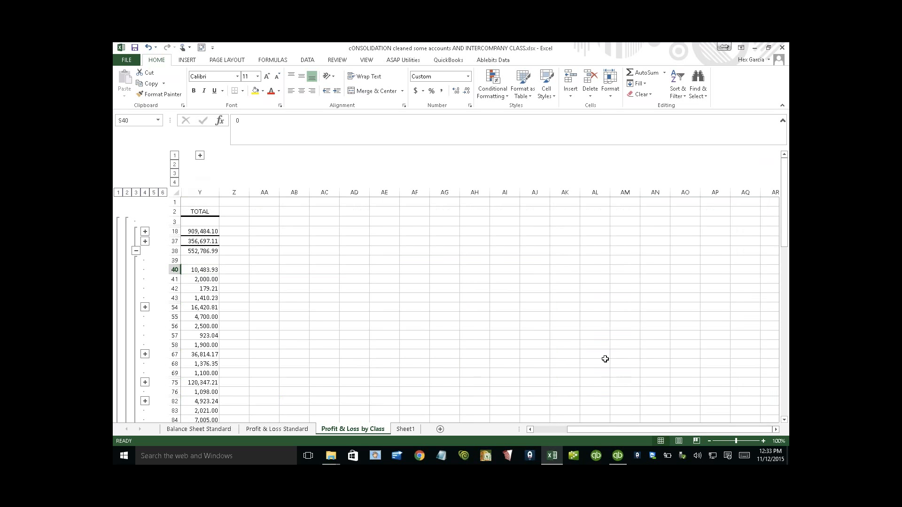
left_click_drag(714, 430, 682, 428)
left_click(352, 252)
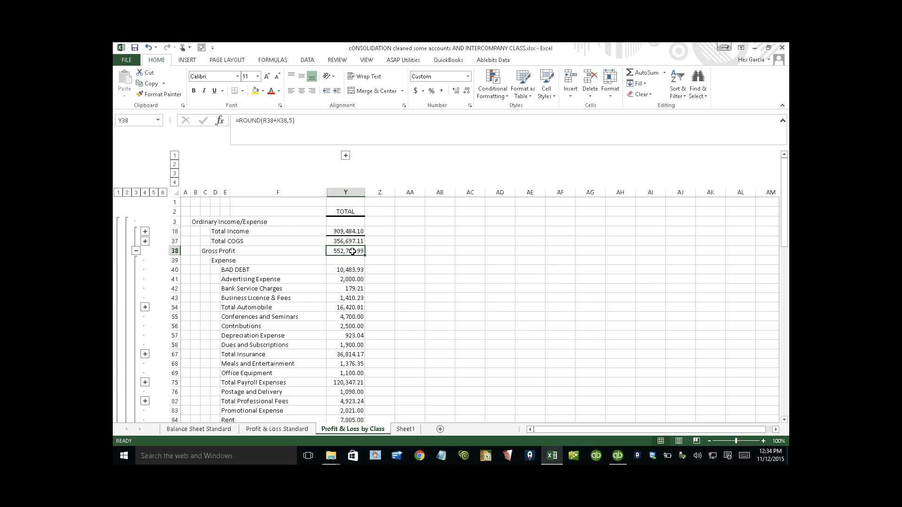
left_click(347, 232)
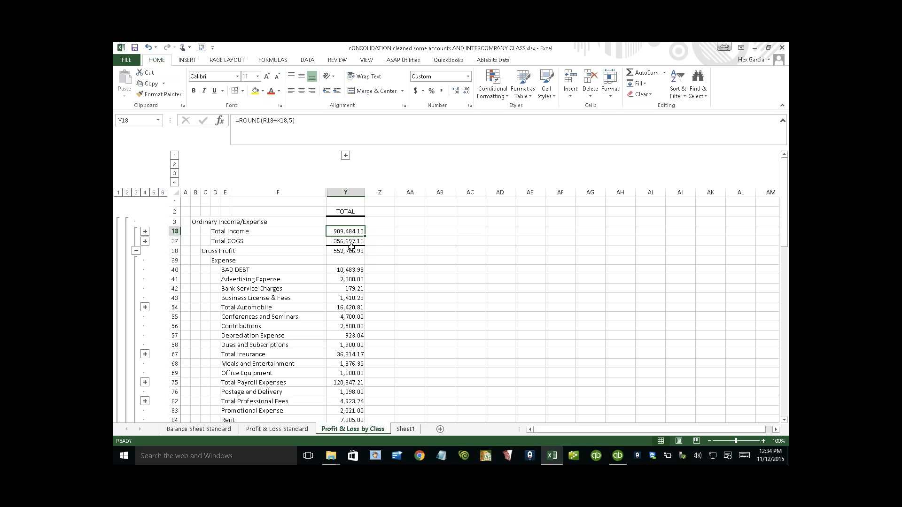
left_click(351, 243)
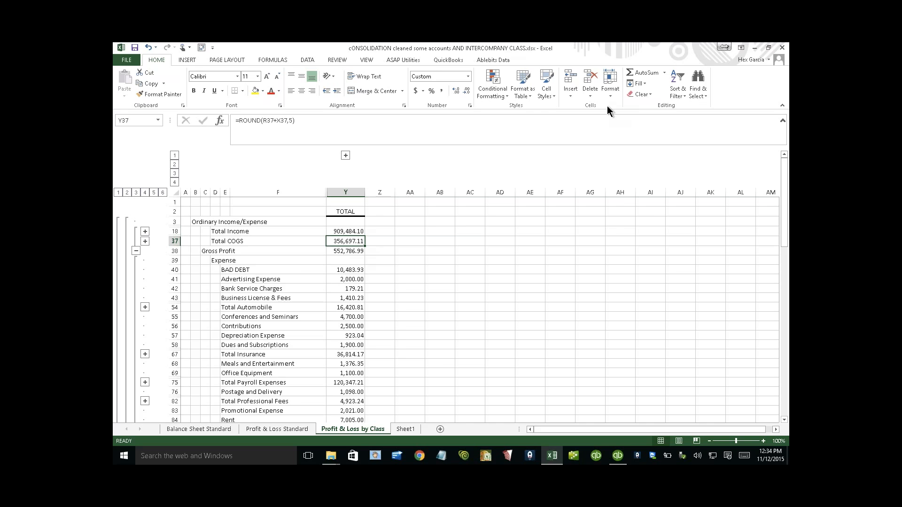
Step: Switch to the Store 2 - South Profit and Loss report in QuickBooks Online
key("ctrl+Up")
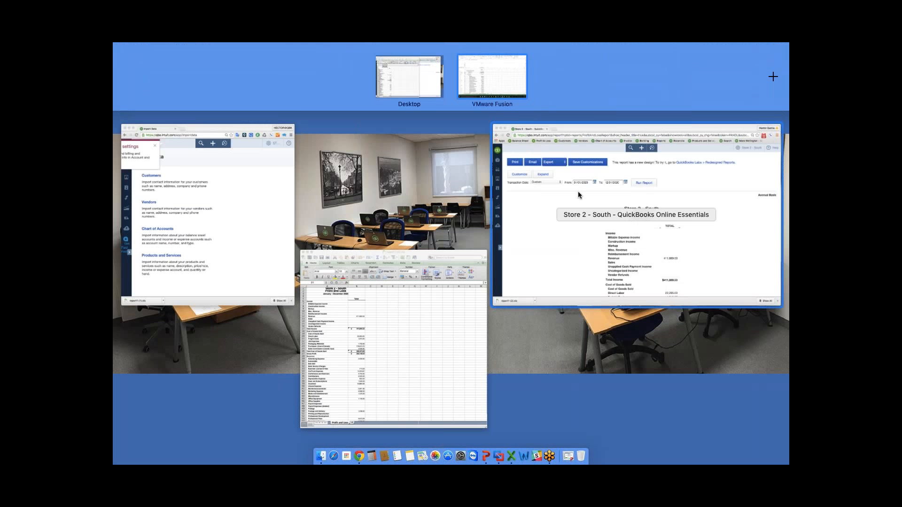
left_click(578, 191)
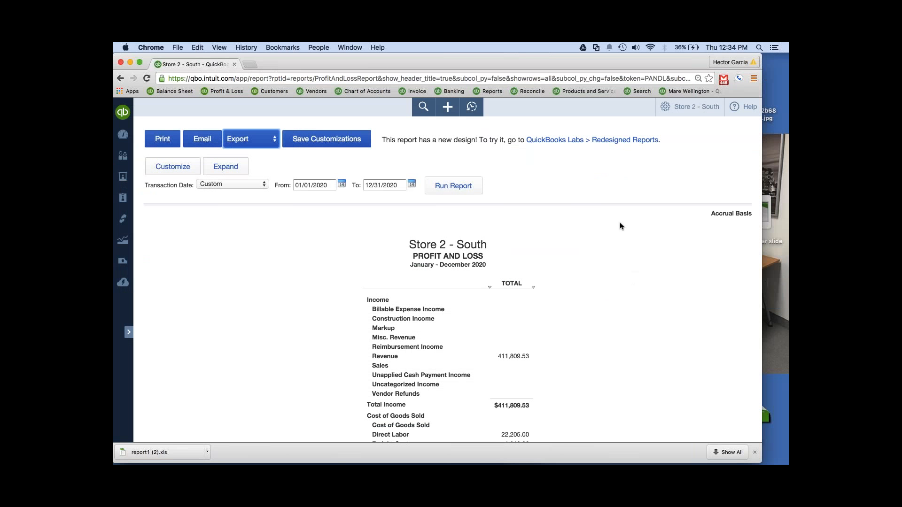
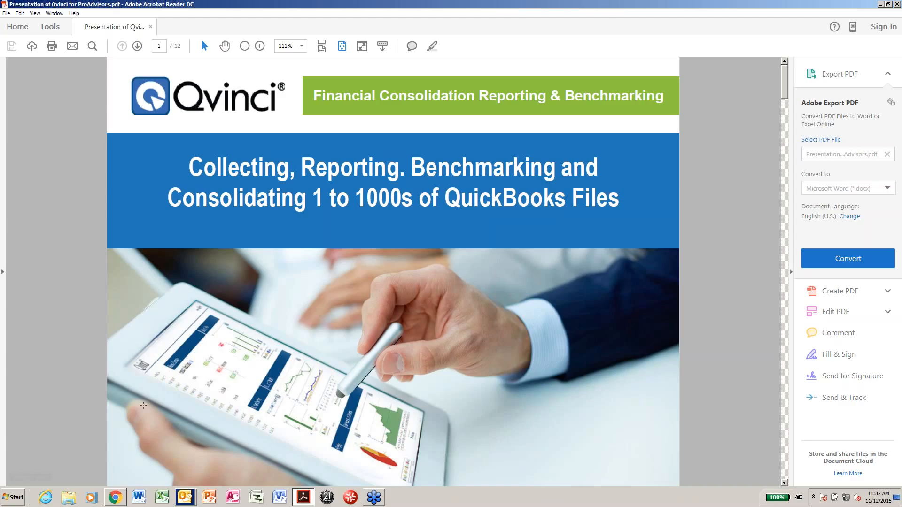
Step: Switch to the Qvinci dashboard in Chrome and examine the available location filters without applying any
left_click(115, 499)
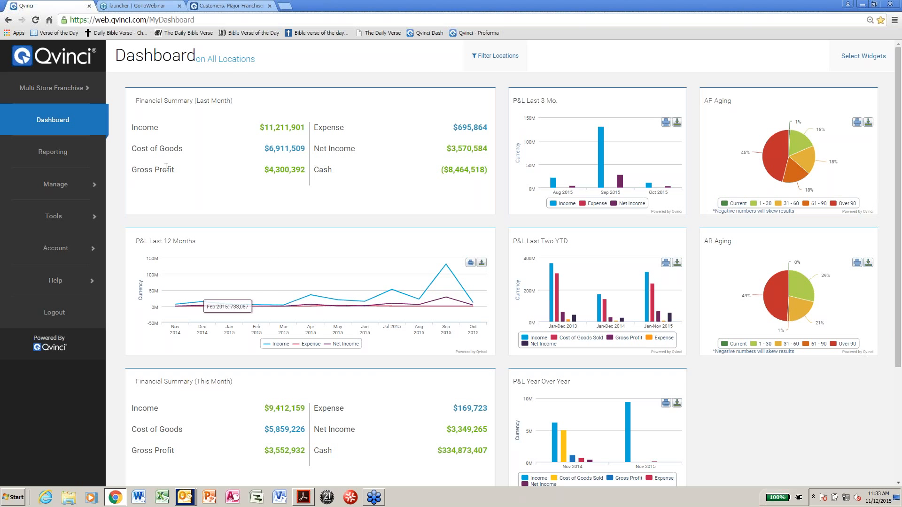
left_click(498, 56)
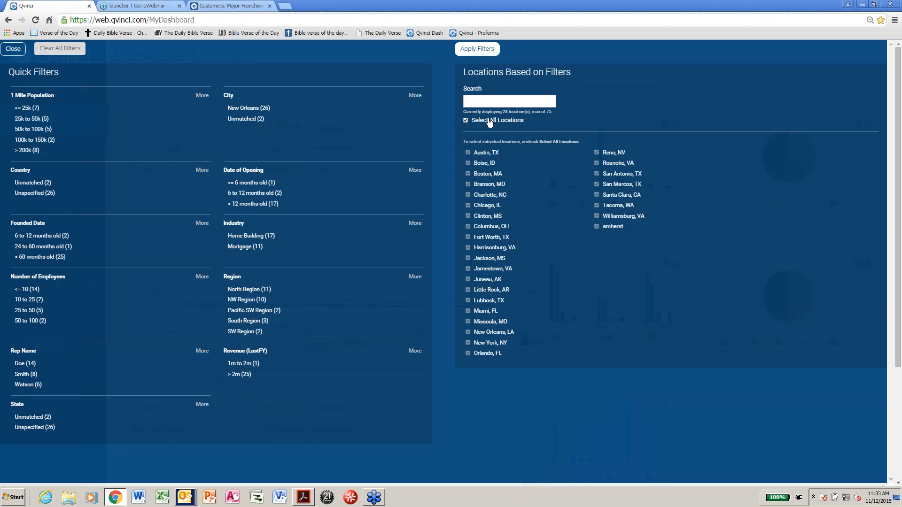
left_click(14, 49)
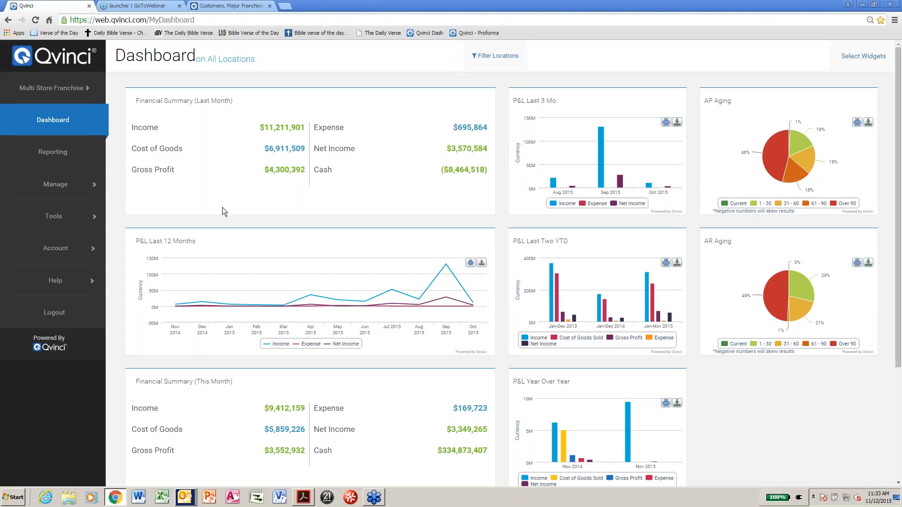
Step: Build a Profit & Loss report by Month for This Calendar YTD with Account Mapping on all locations, and look through it
left_click(53, 152)
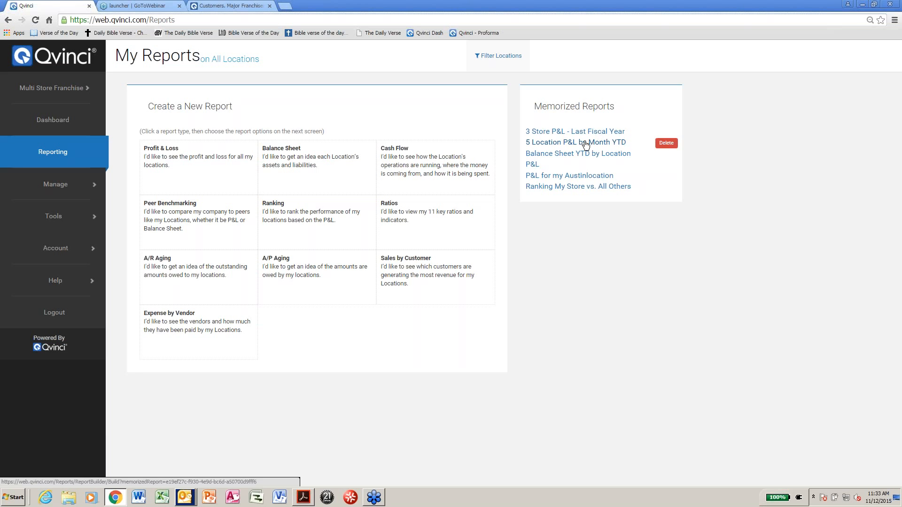
left_click(170, 161)
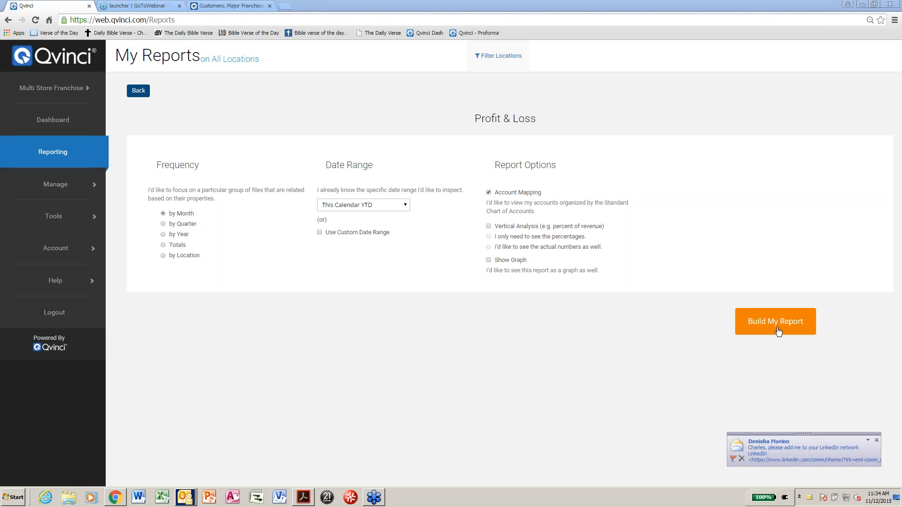
left_click(877, 442)
left_click(596, 208)
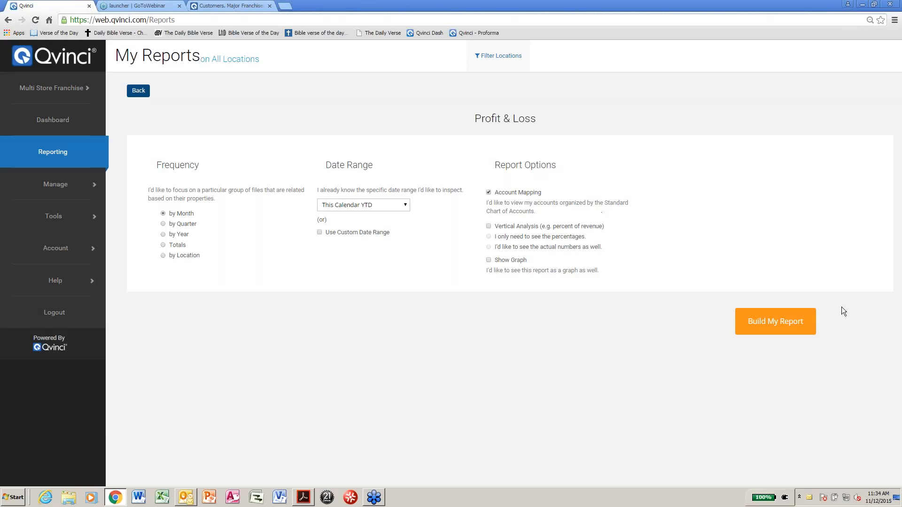
left_click(797, 323)
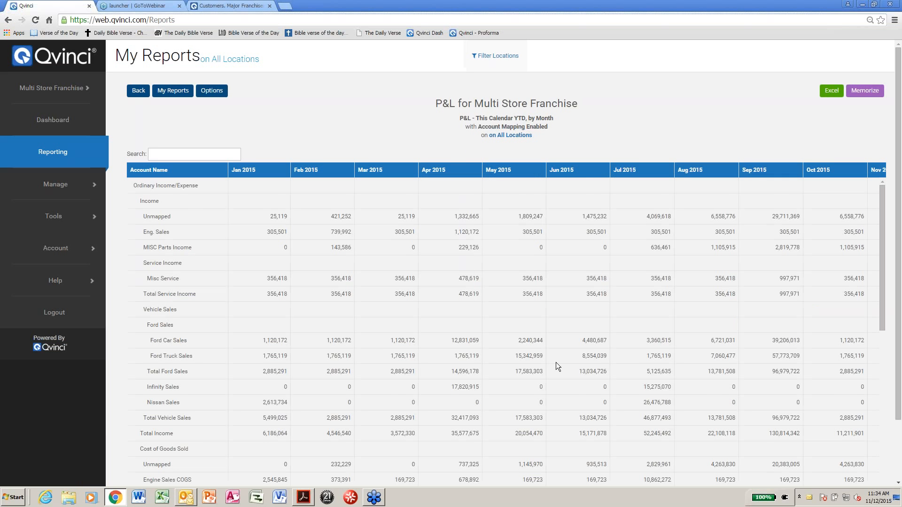
scroll(556, 362, "down", 1)
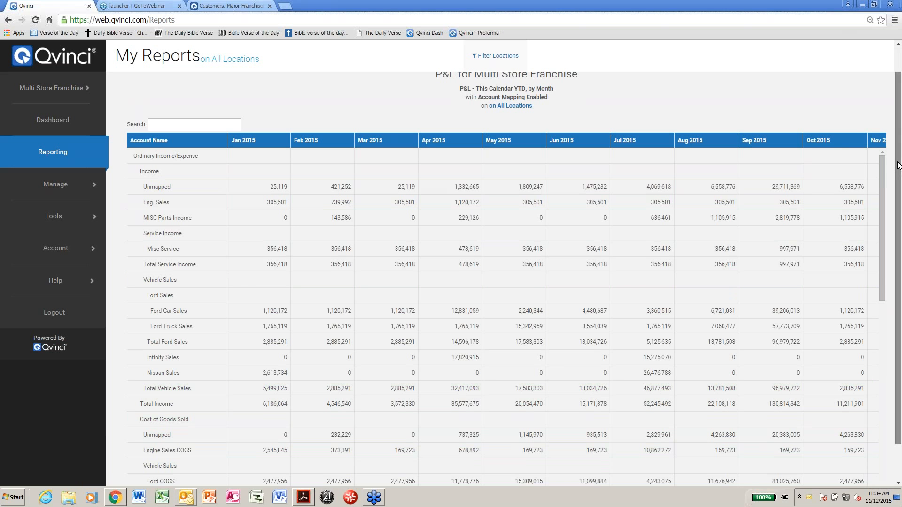
scroll(899, 166, "down", 1)
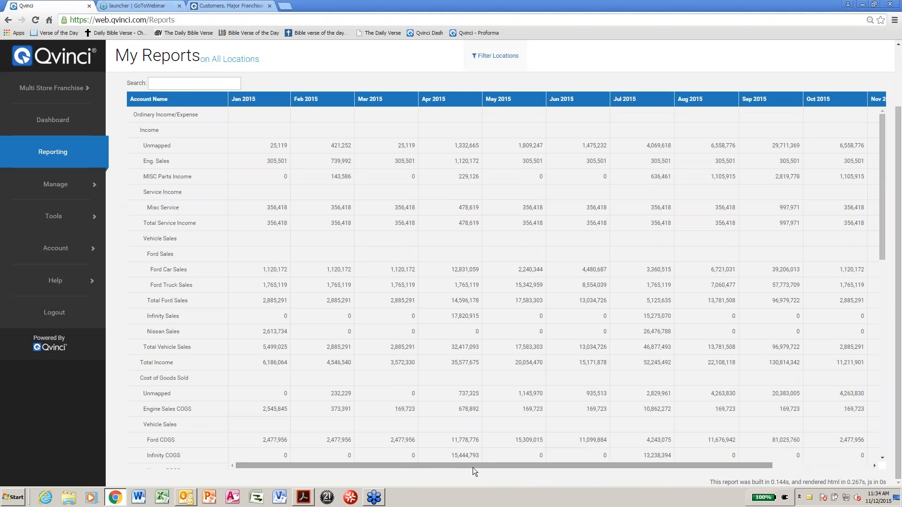
scroll(266, 186, "up", 2)
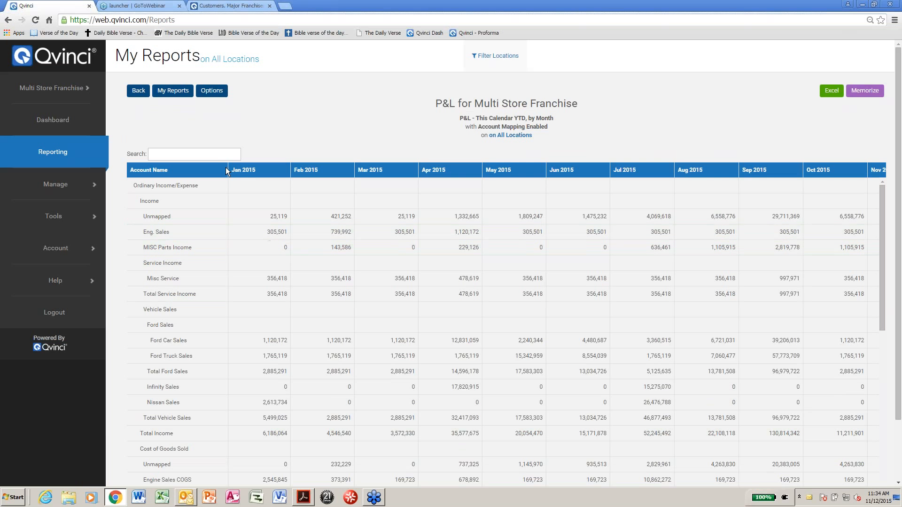
Step: Build a new Profit & Loss report by Location for This Calendar YTD with Account Mapping, and look through it
left_click(176, 90)
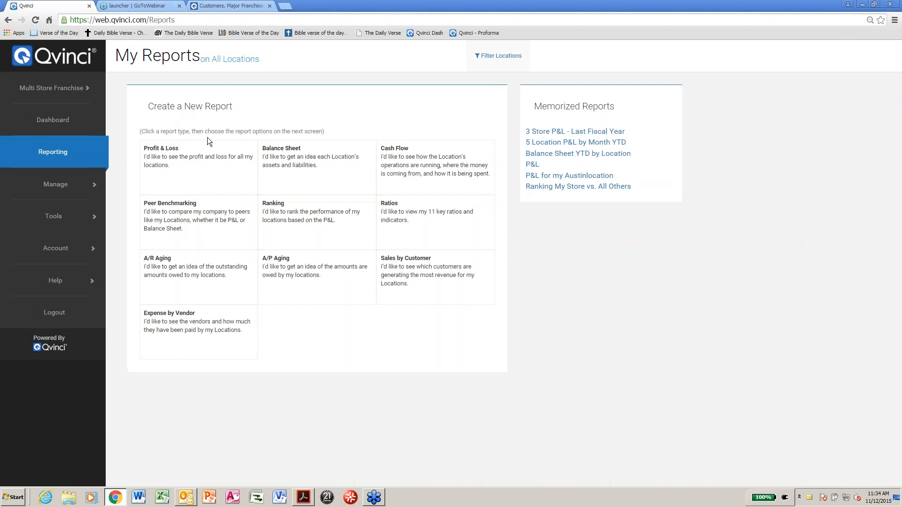
left_click(171, 161)
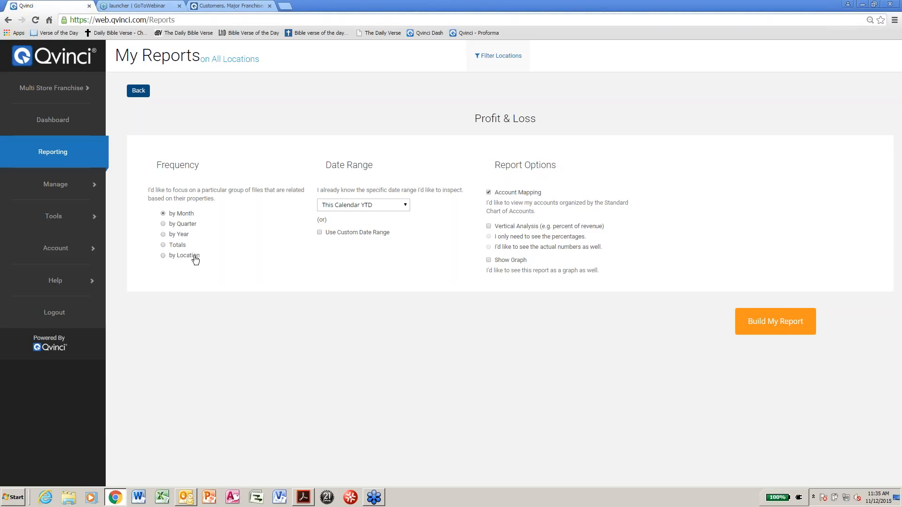
left_click(196, 256)
left_click(770, 323)
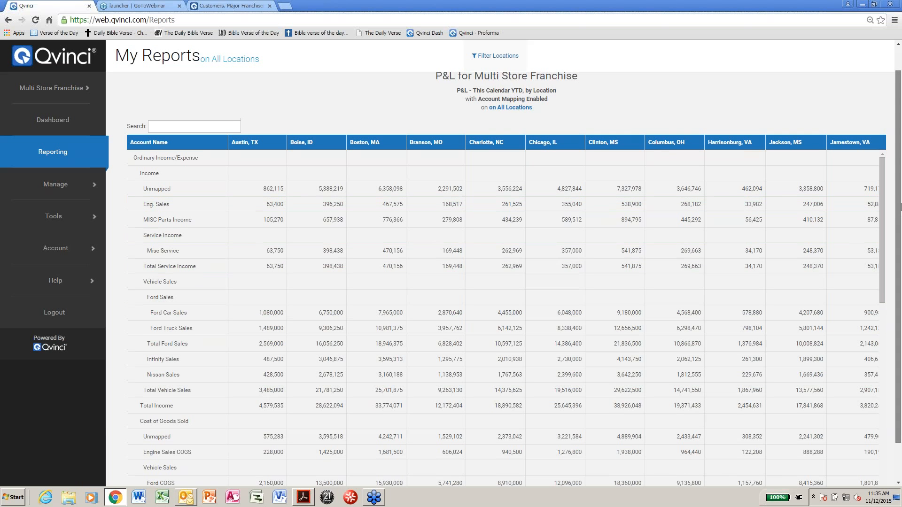
scroll(171, 99, "up", 1)
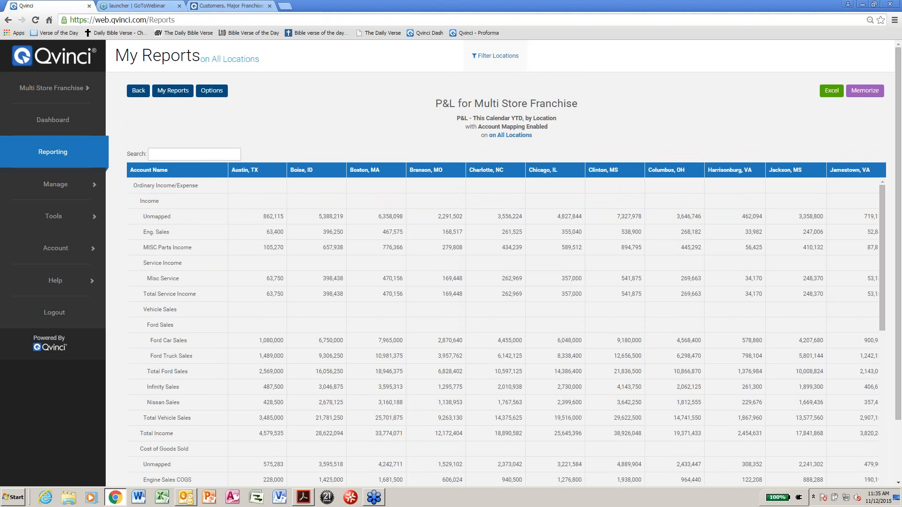
Step: Turn off Account Mapping for the by-location P&L, rebuild it and look through the unmapped accounts
left_click(212, 90)
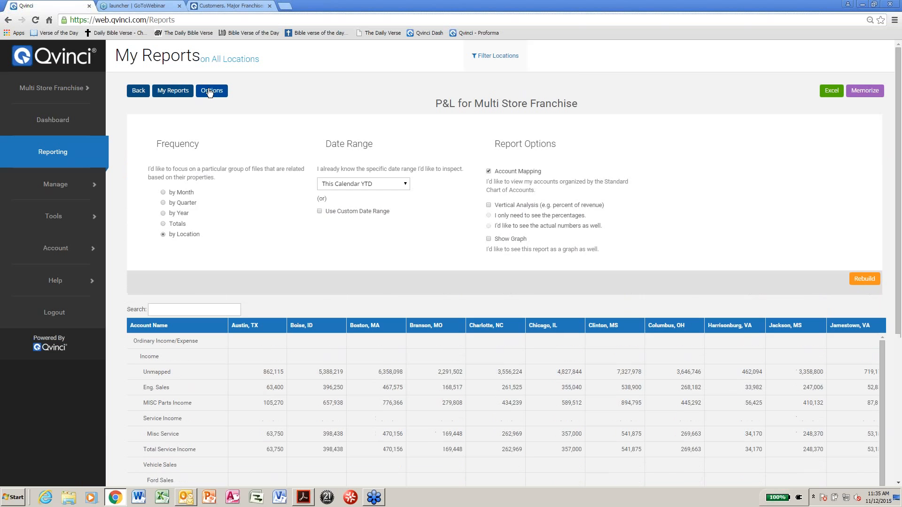
left_click(489, 171)
left_click(868, 279)
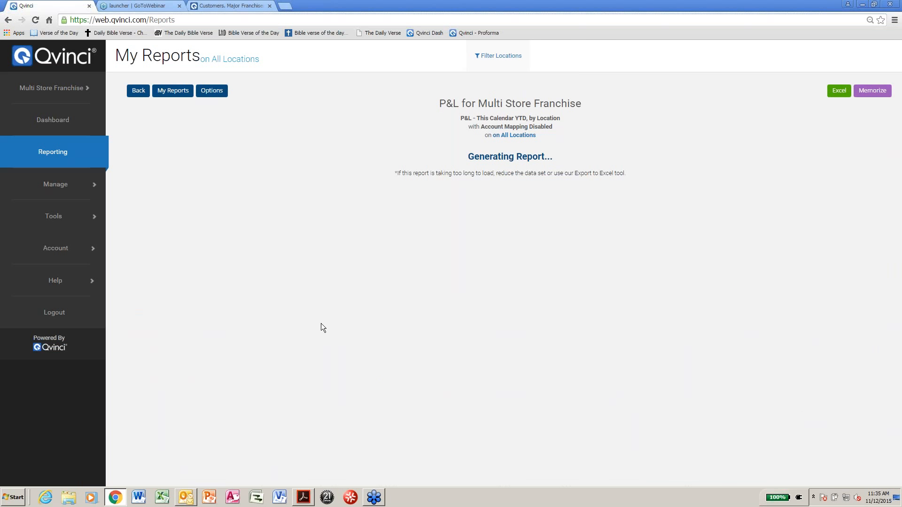
scroll(303, 260, "down", 1)
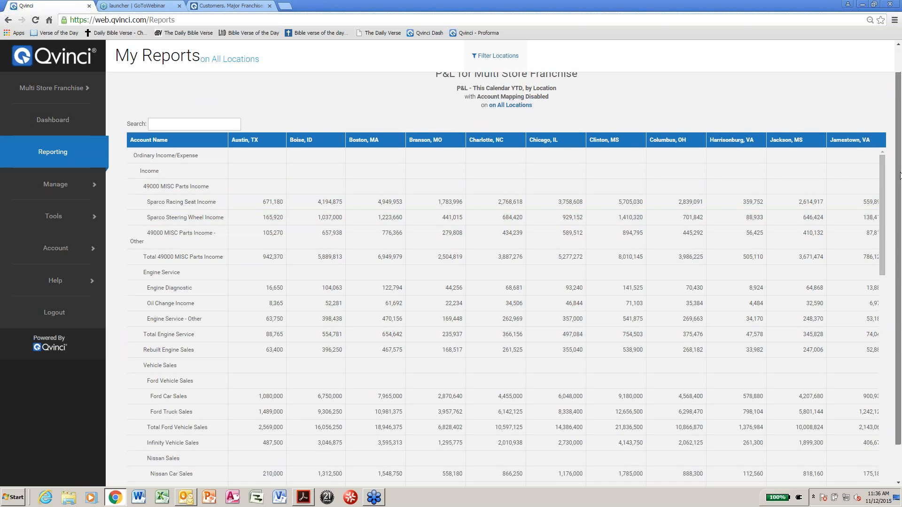
scroll(564, 180, "up", 1)
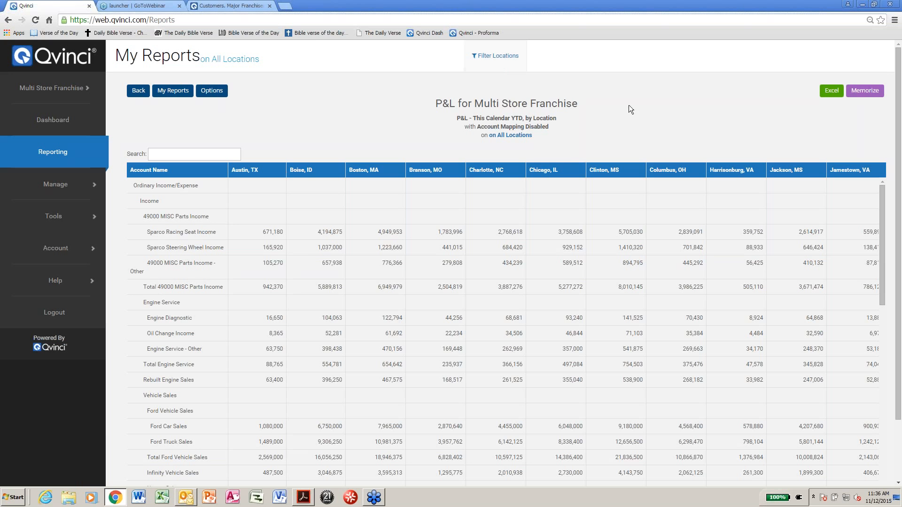
left_click(179, 91)
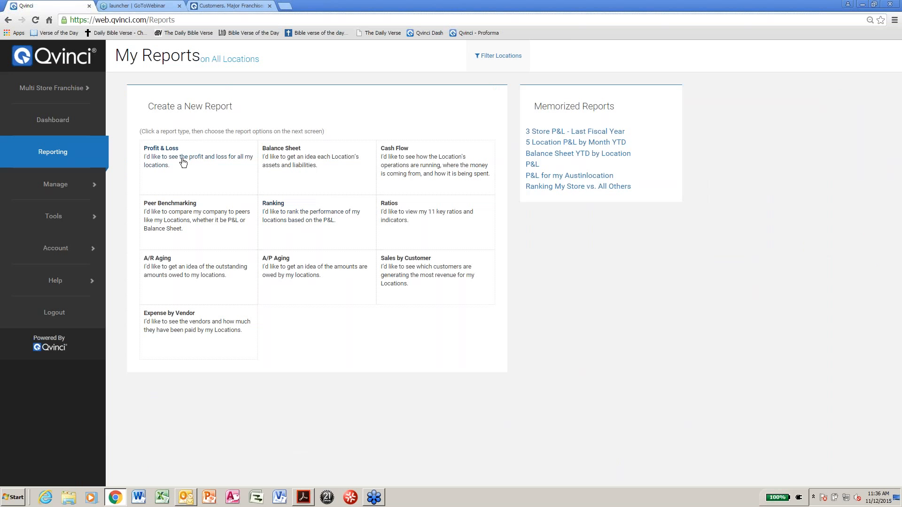
left_click(208, 160)
left_click(756, 321)
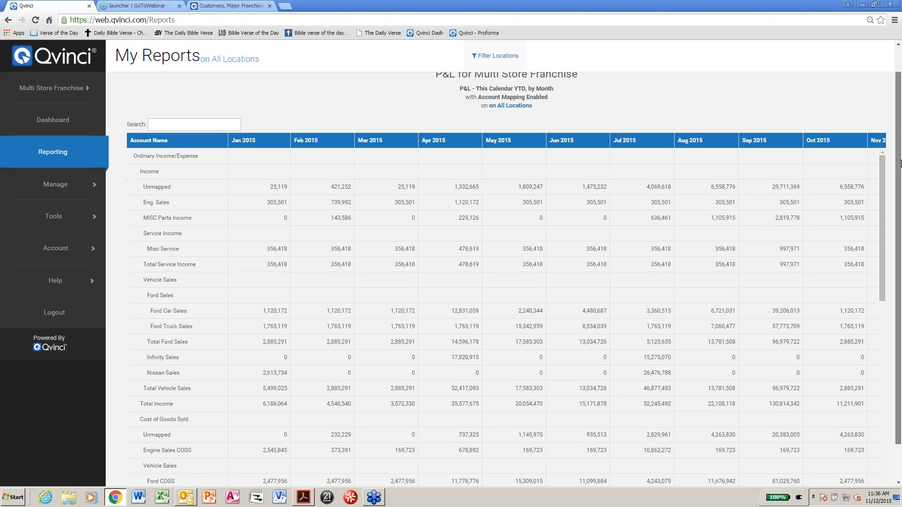
scroll(171, 95, "up", 1)
Step: Start another Profit & Loss report and build it by Location for This Calendar YTD with Account Mapping
left_click(171, 94)
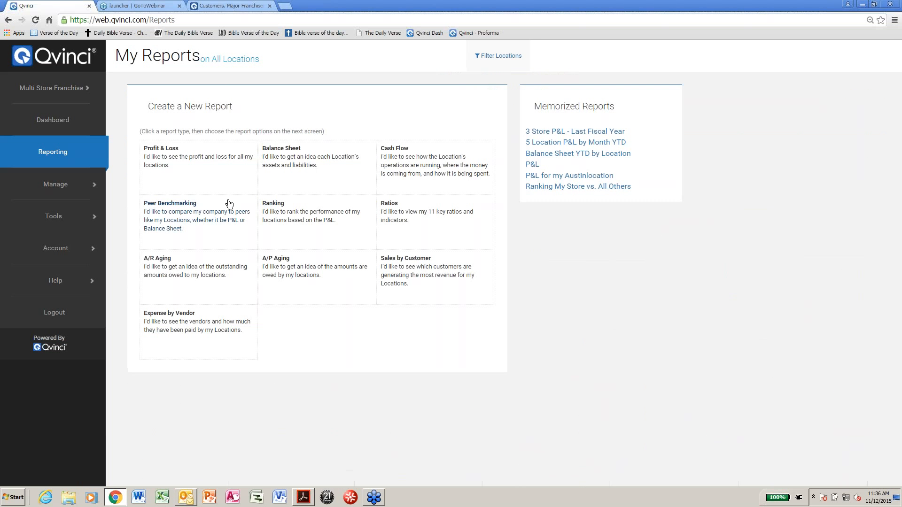
left_click(152, 178)
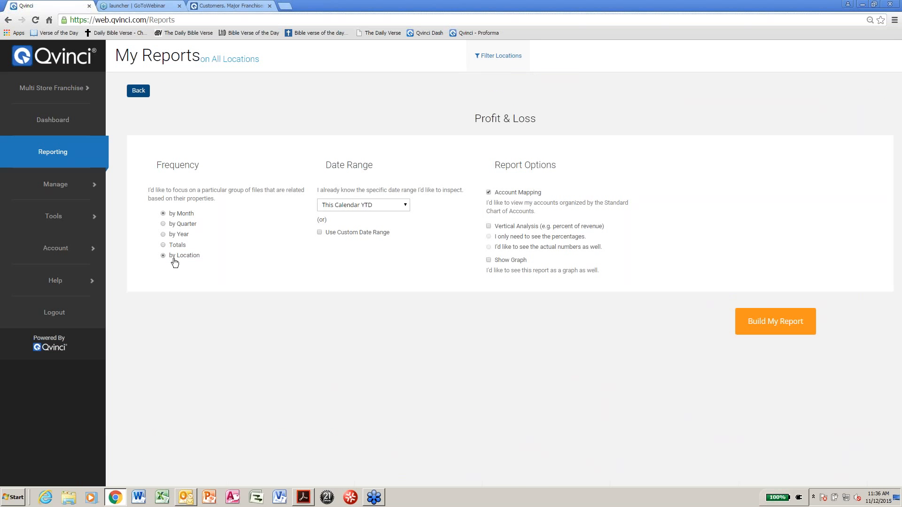
left_click(797, 318)
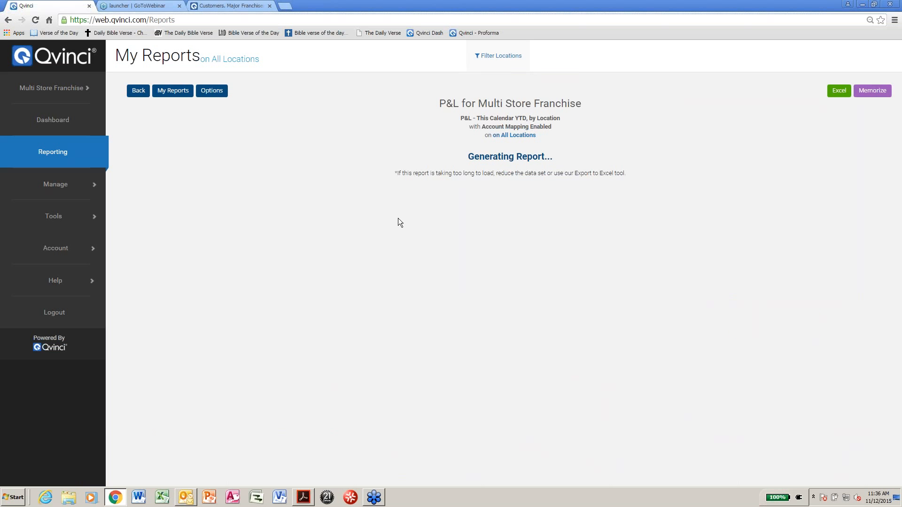
Step: Filter the by-location P&L report to the Austin, TX location only
scroll(379, 212, "down", 1)
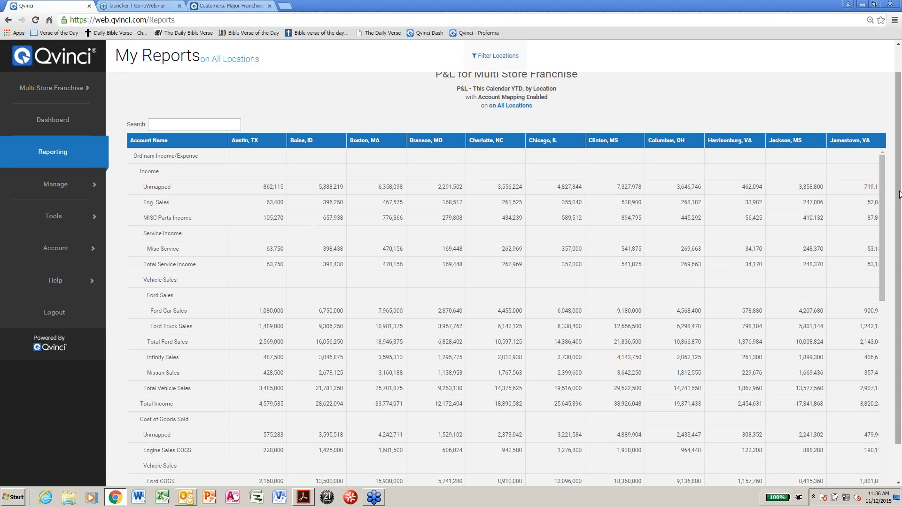
scroll(479, 51, "up", 1)
left_click(479, 53)
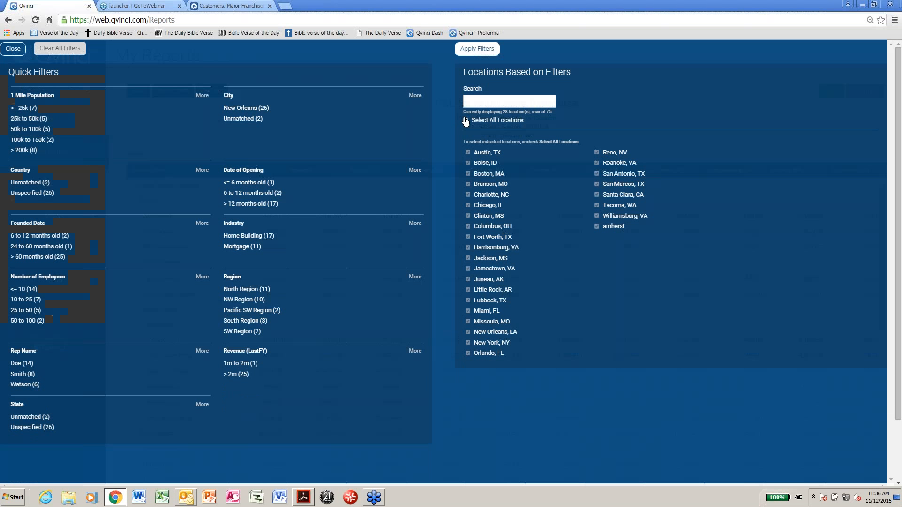
left_click(466, 122)
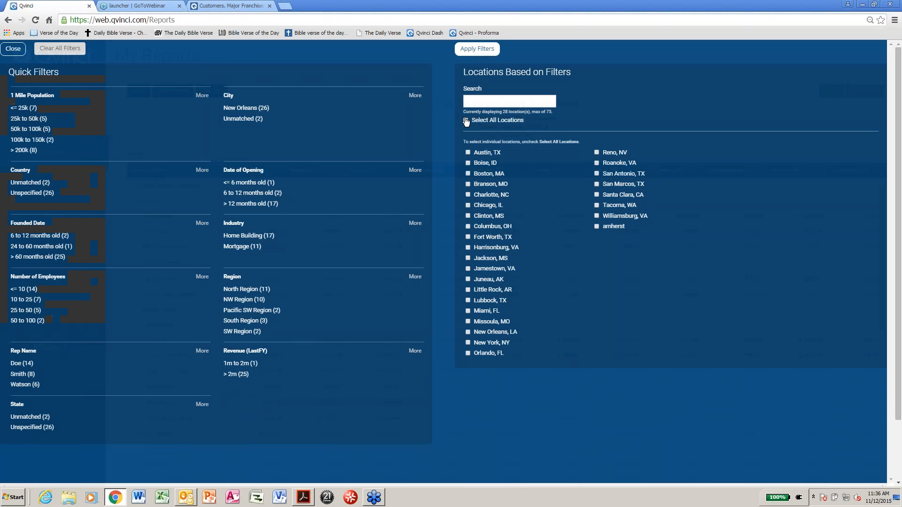
left_click(469, 153)
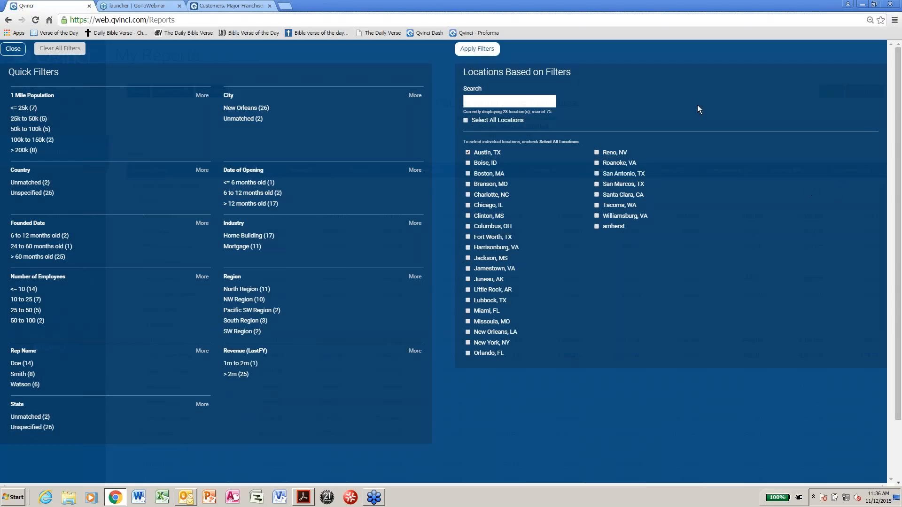
left_click(475, 50)
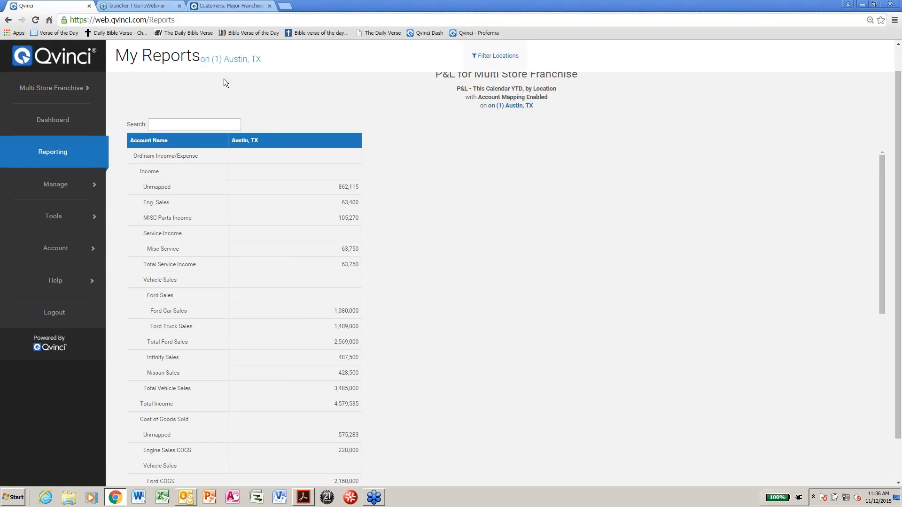
Step: Turn off Account Mapping for the Austin, TX P&L and rebuild the report
left_click_drag(898, 162, 898, 134)
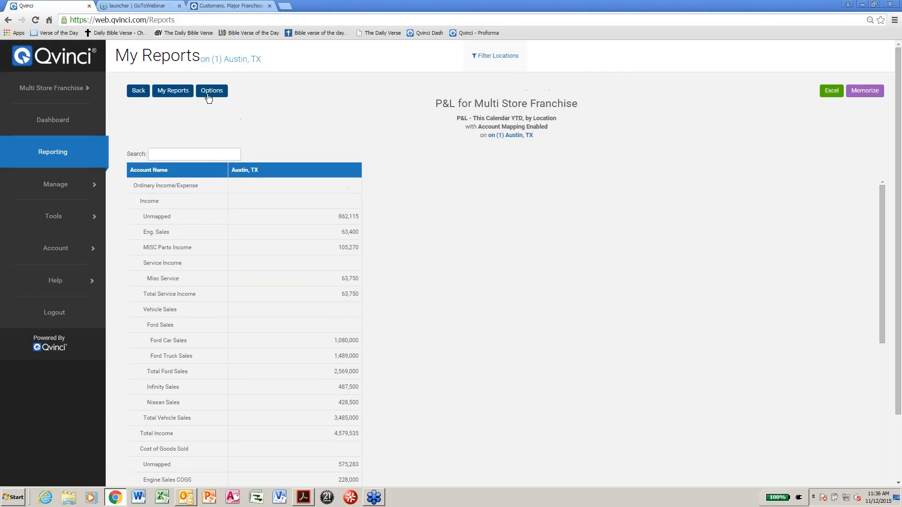
left_click(209, 92)
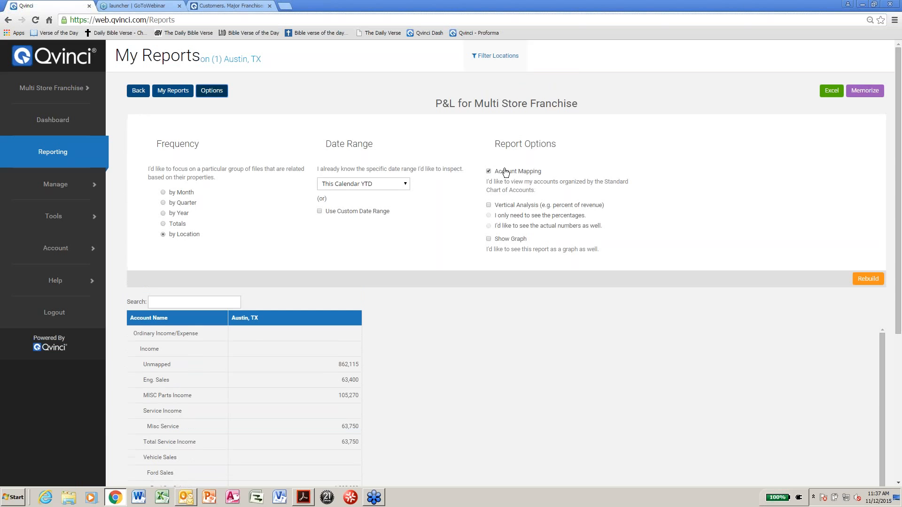
left_click(868, 280)
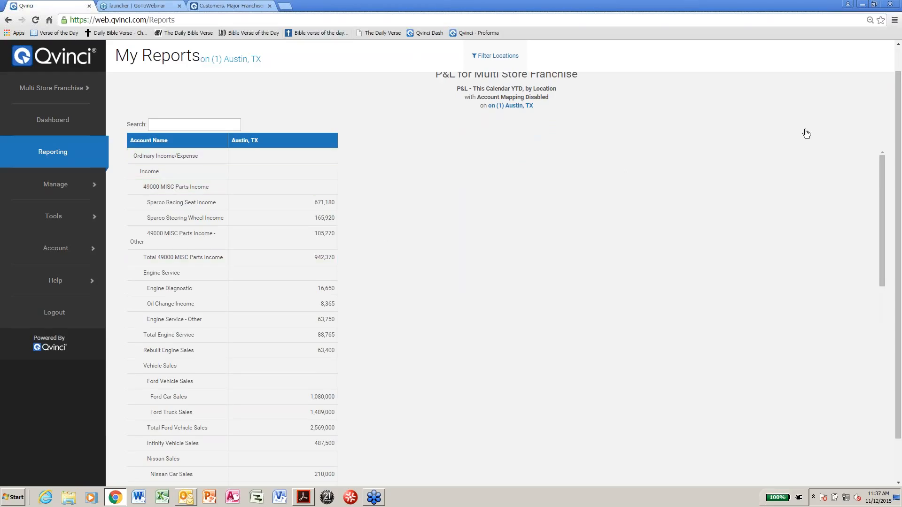
scroll(470, 141, "up", 1)
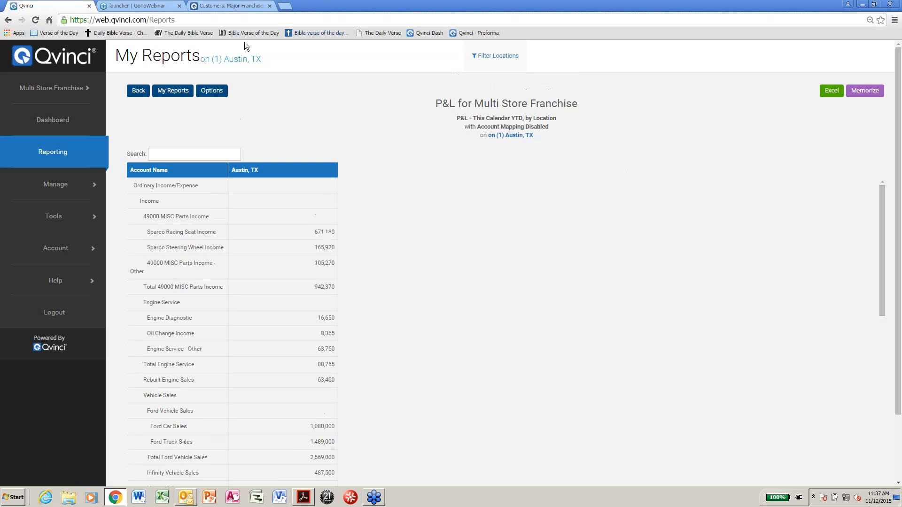
Step: Open the memorized report "3 Store P&L - Last Fiscal Year" and look through it
left_click(164, 94)
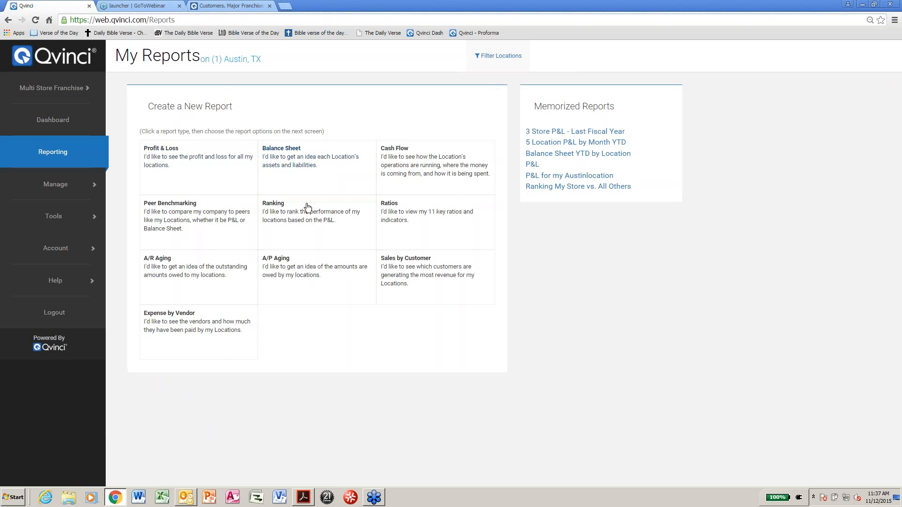
left_click(550, 133)
scroll(514, 264, "down", 1)
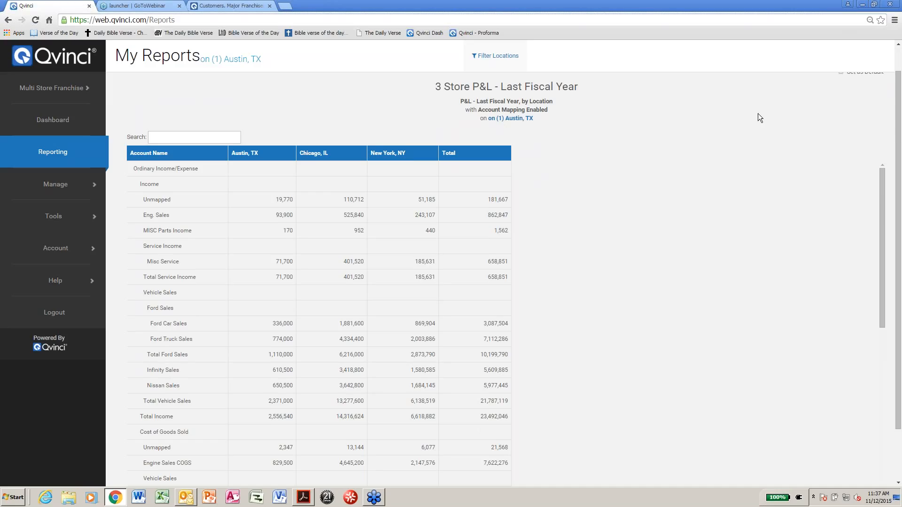
scroll(900, 135, "up", 1)
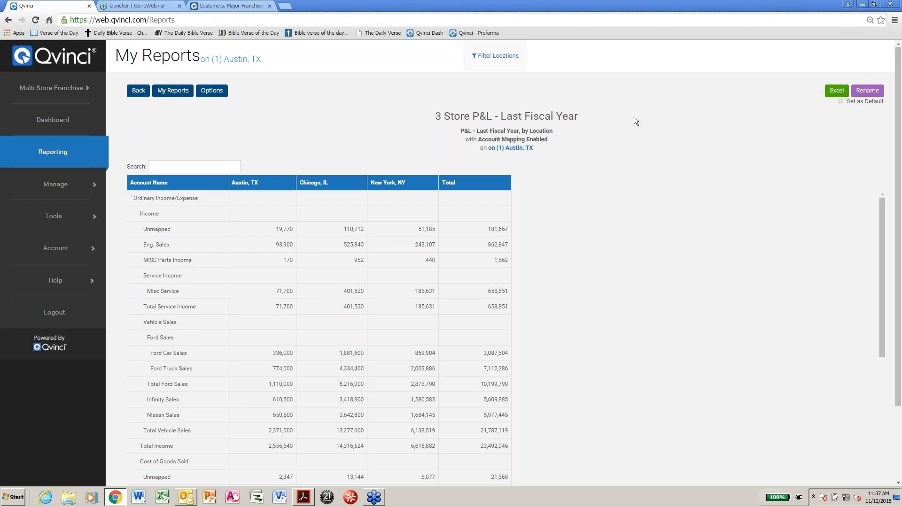
Step: Build a Peer Benchmarking report on Profit & Loss, compared to Top 10%, for This Calendar YTD
left_click(164, 92)
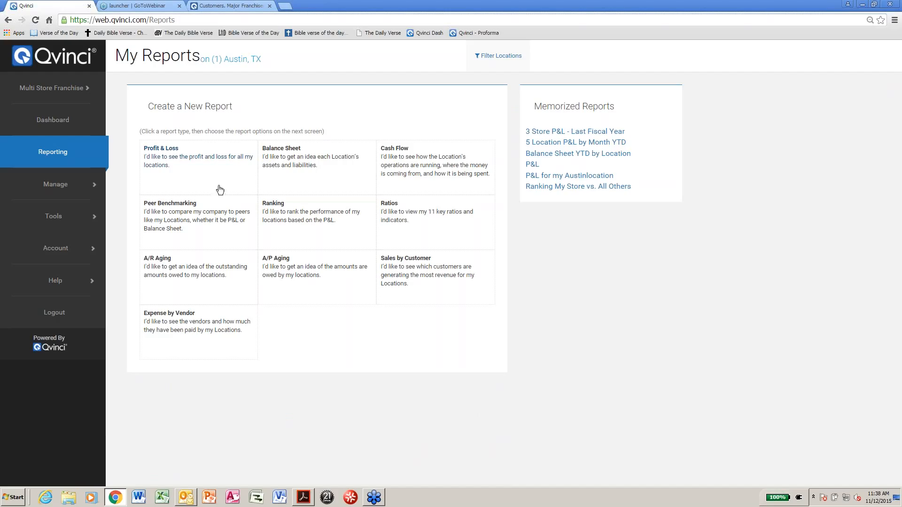
left_click(168, 214)
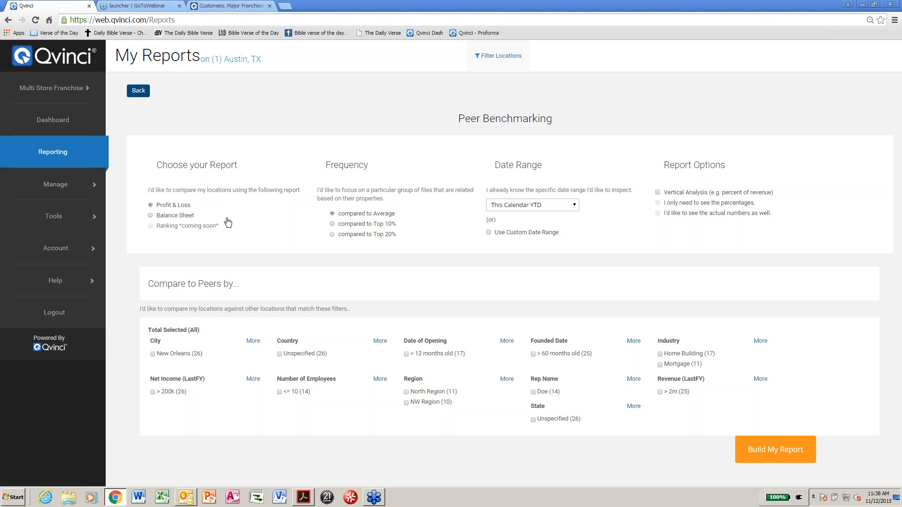
left_click(345, 227)
left_click(542, 206)
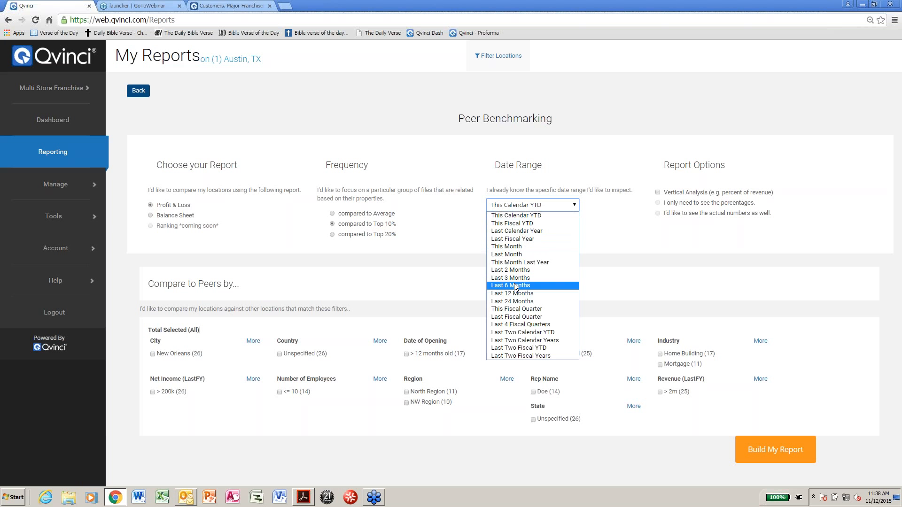
left_click(599, 241)
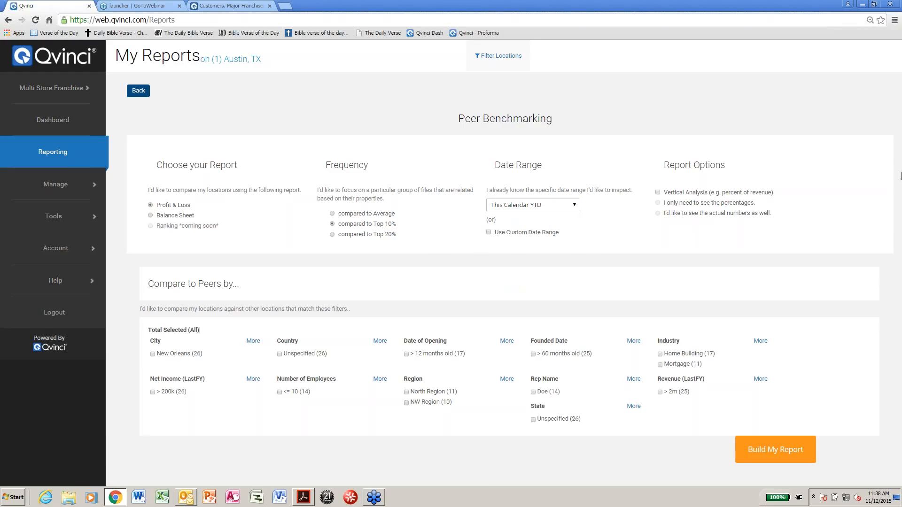
left_click(740, 455)
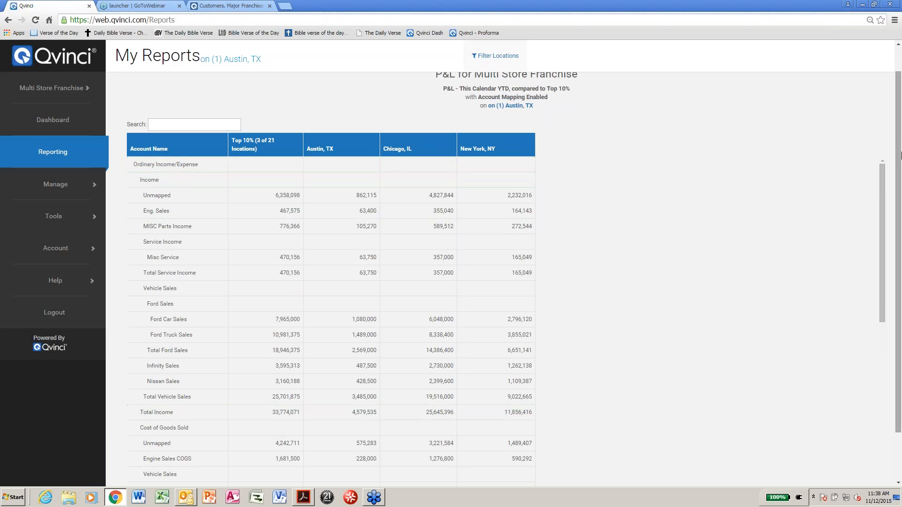
scroll(353, 122, "up", 1)
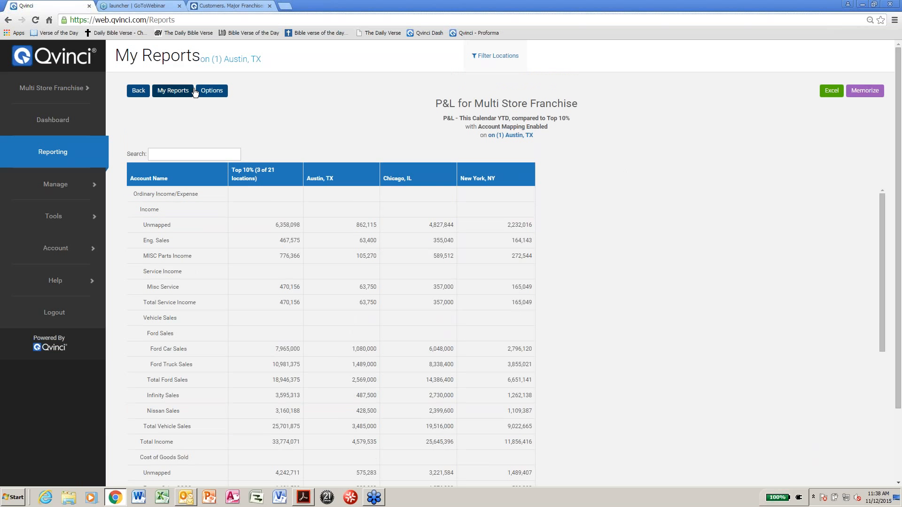
Step: Extend the Top 10% benchmarking report to all locations and look through the location columns
left_click(212, 91)
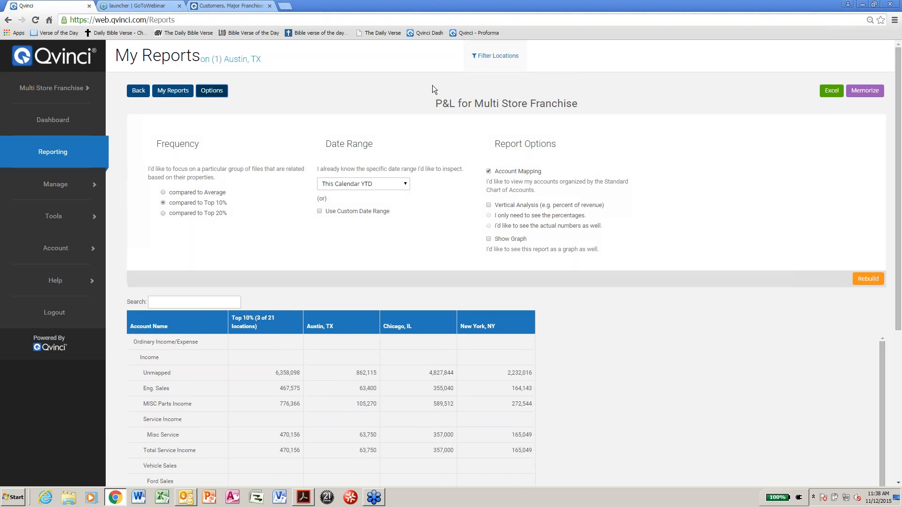
left_click(488, 59)
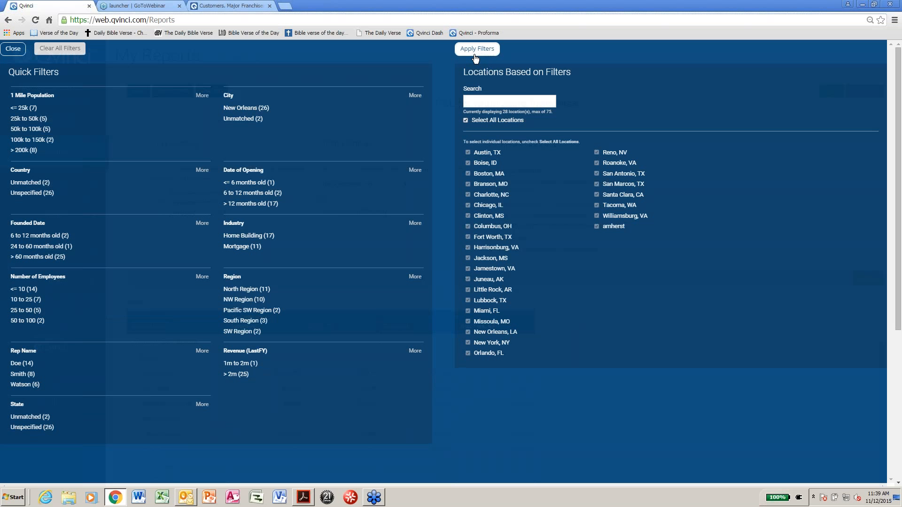
left_click(476, 49)
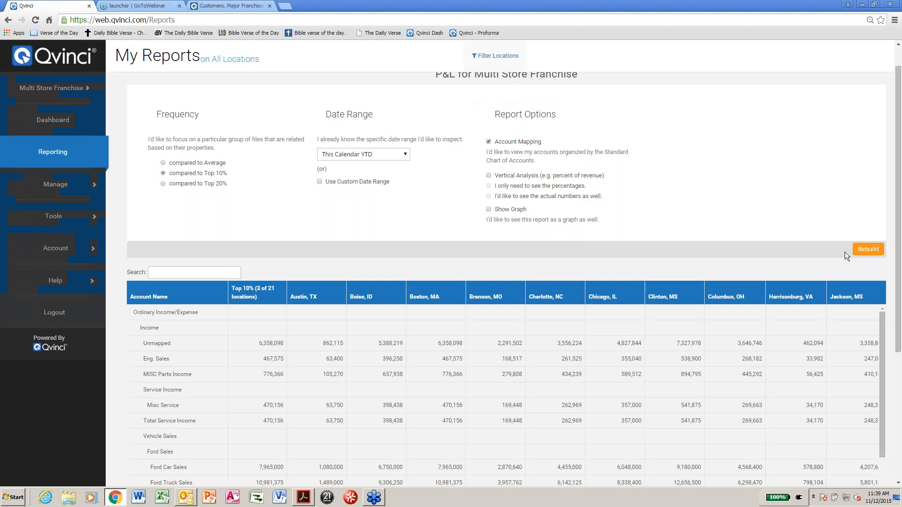
left_click_drag(898, 194, 899, 197)
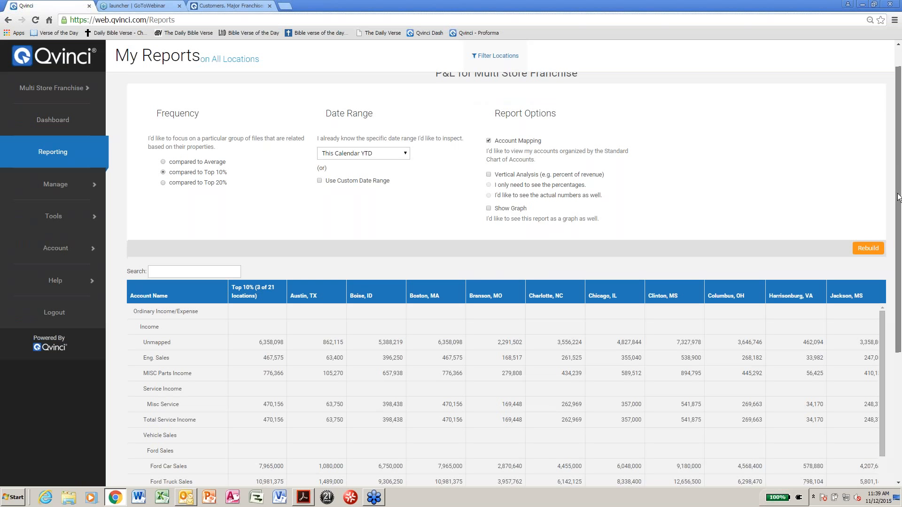
scroll(265, 183, "down", 3)
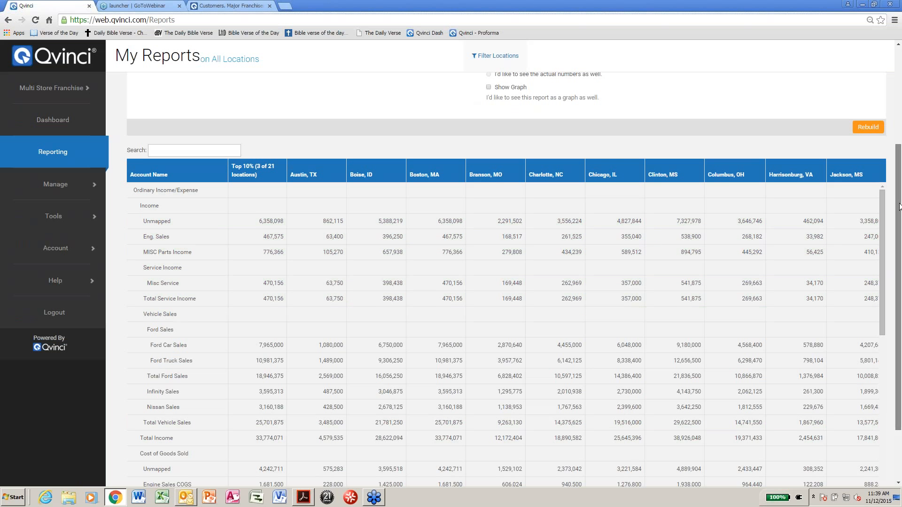
scroll(479, 135, "up", 2)
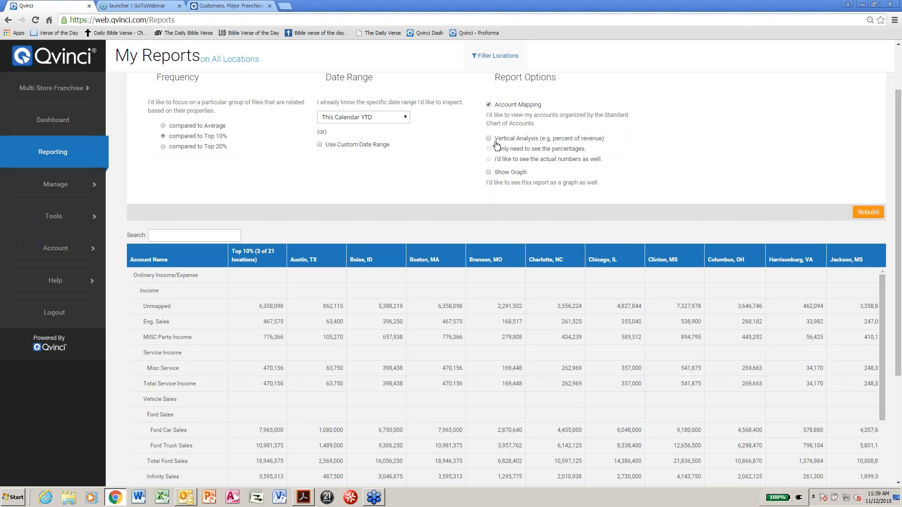
Step: Turn on Vertical Analysis for the Top 10% benchmarking report, rebuild it and look it over
left_click(495, 142)
scroll(485, 146, "up", 1)
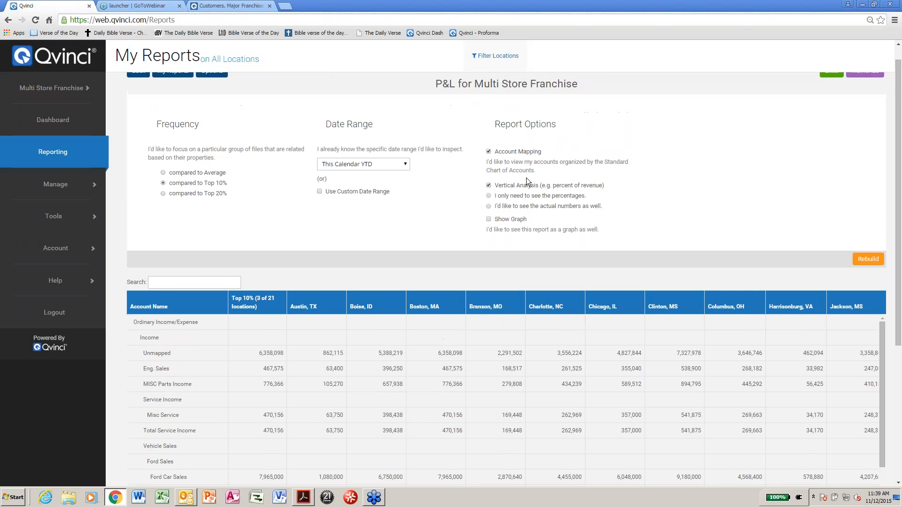
left_click(860, 261)
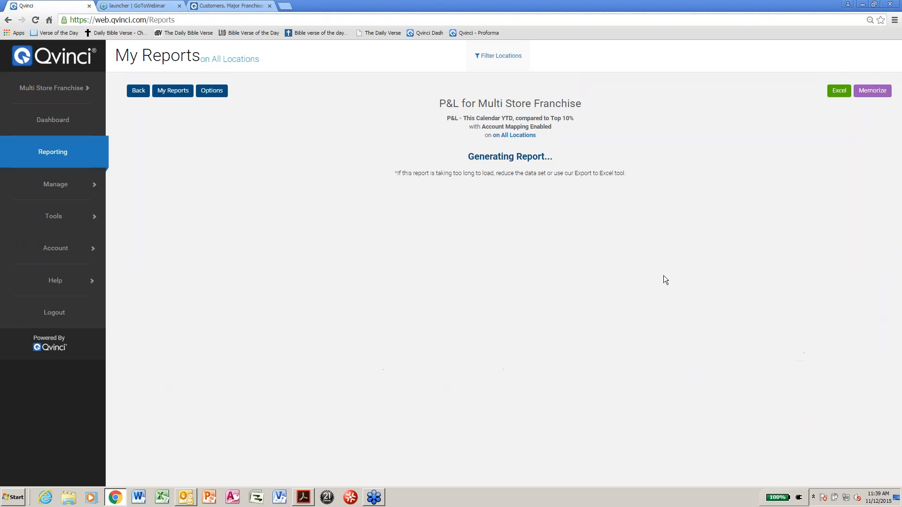
scroll(761, 226, "down", 1)
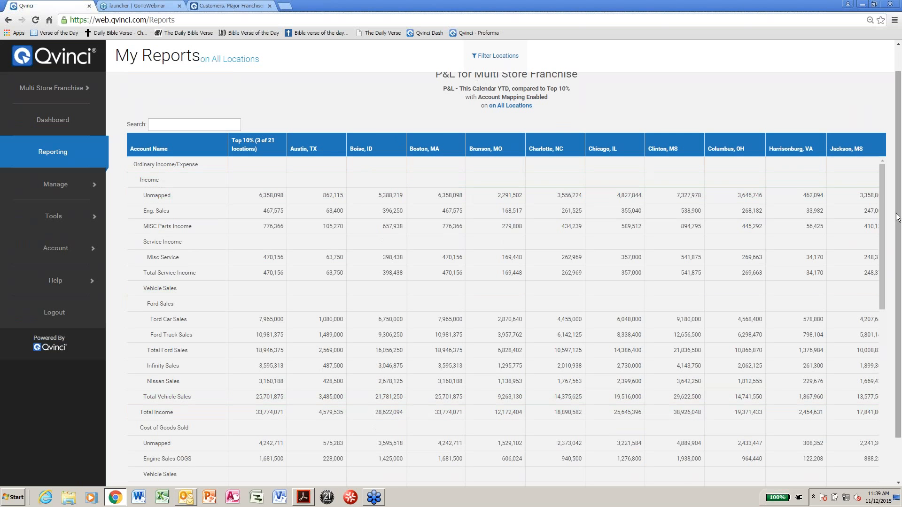
scroll(244, 117, "up", 1)
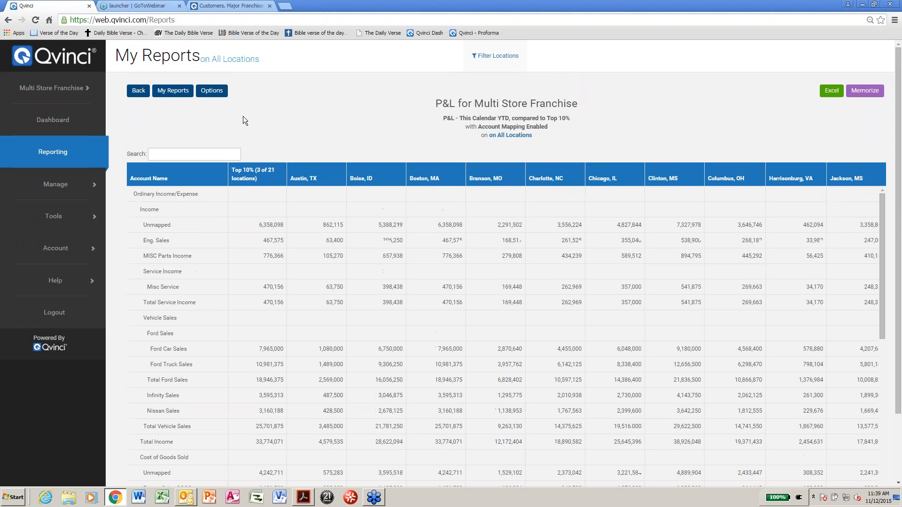
Step: Try to build a new Profit & Loss report by Location for This Calendar YTD with Account Mapping and Vertical Analysis
left_click(170, 90)
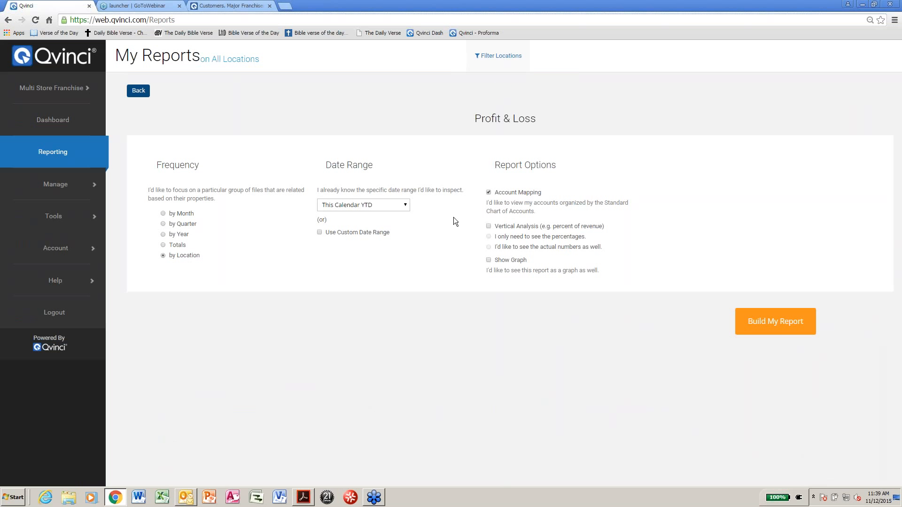
left_click(493, 228)
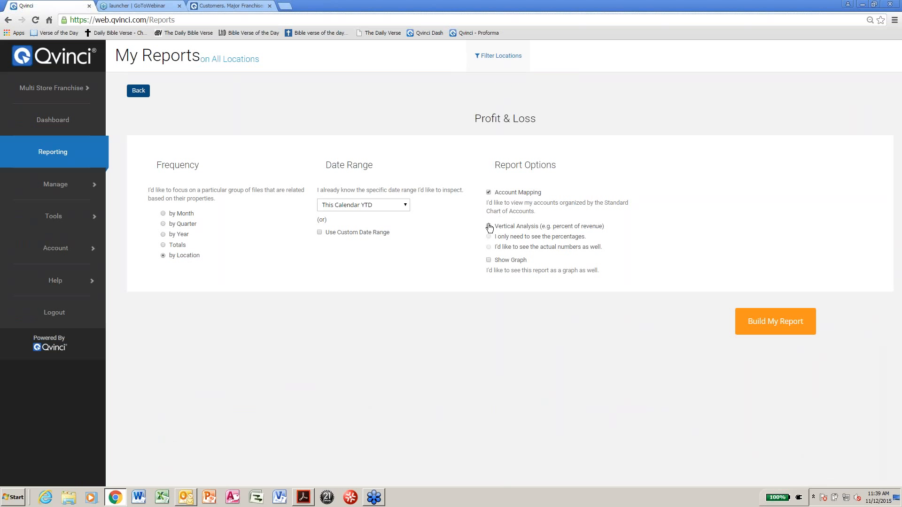
left_click(780, 323)
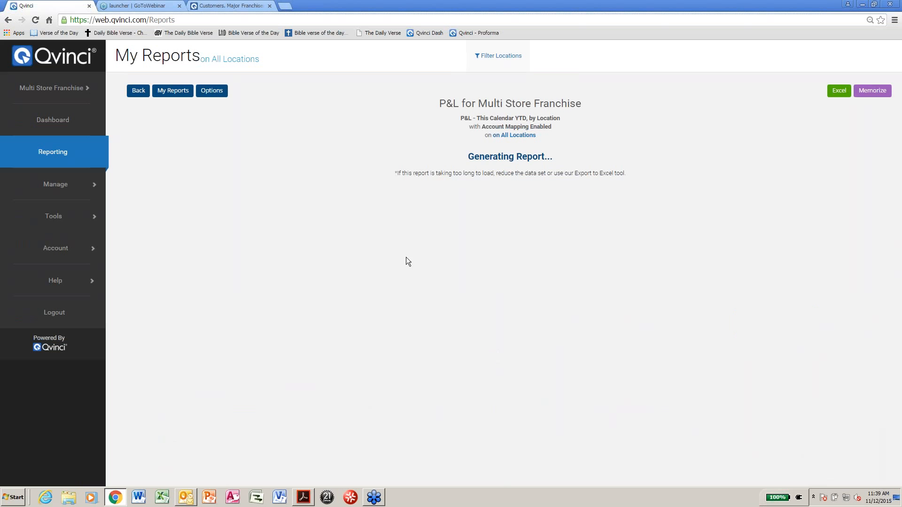
scroll(423, 255, "down", 1)
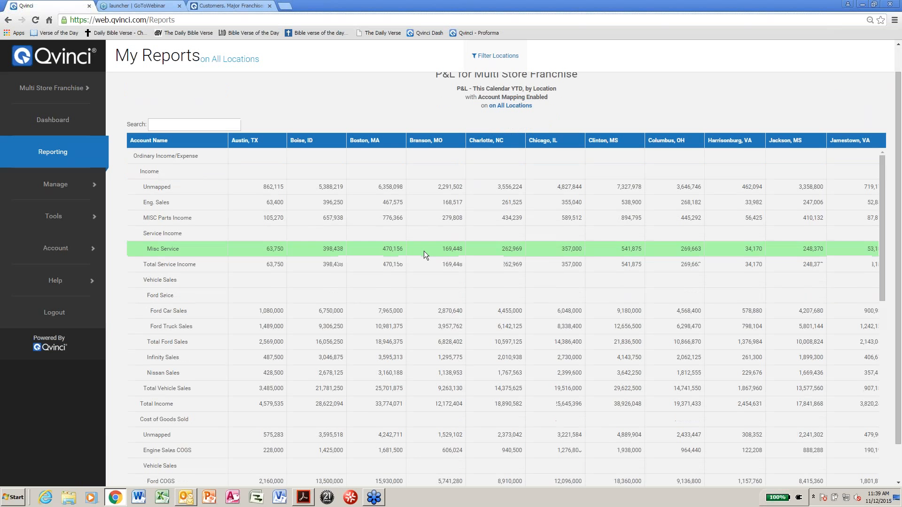
scroll(423, 255, "up", 1)
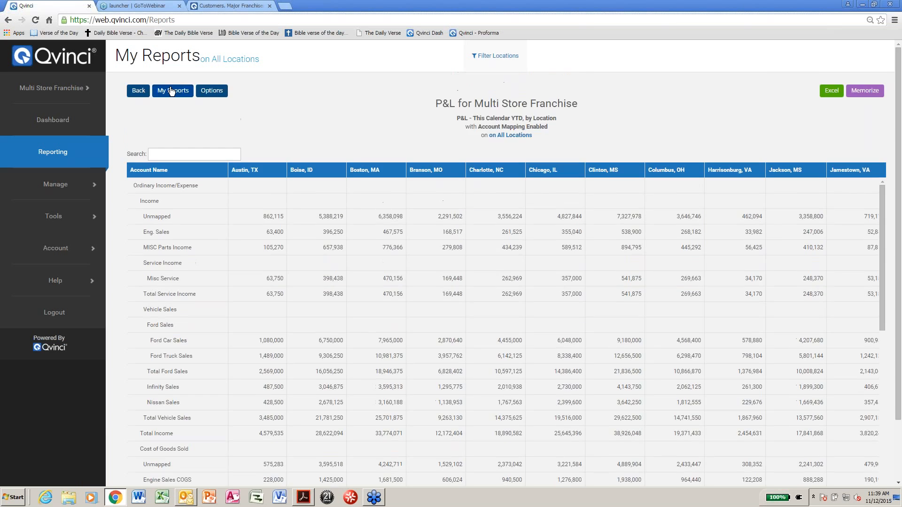
Step: Build a Profit & Loss report by Month for This Calendar YTD with Account Mapping
left_click(176, 90)
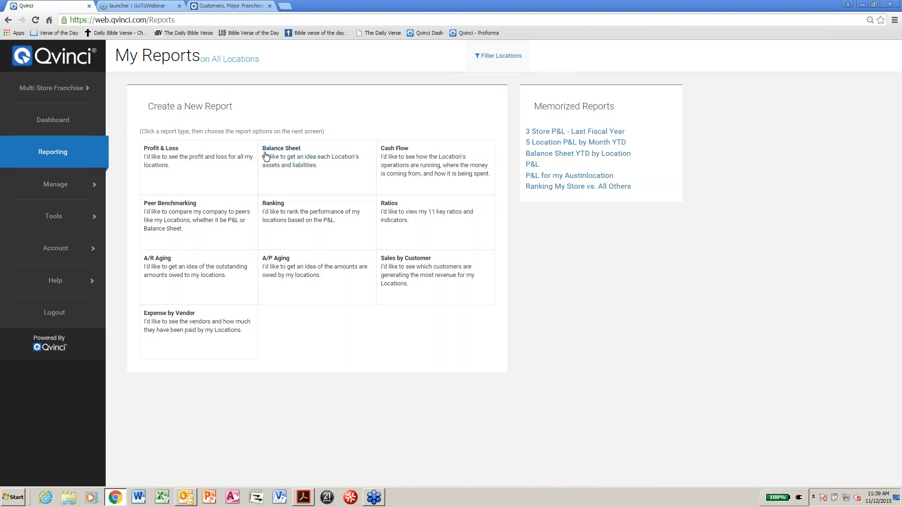
left_click(193, 161)
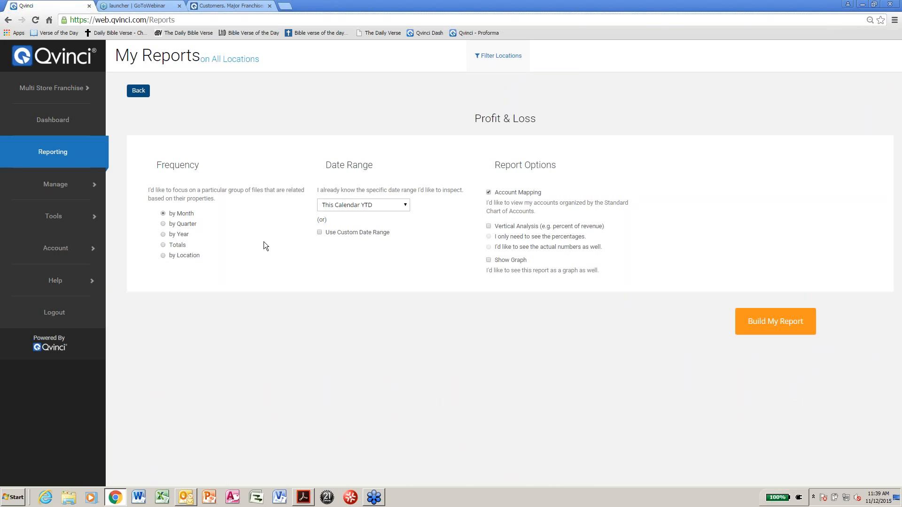
left_click(489, 226)
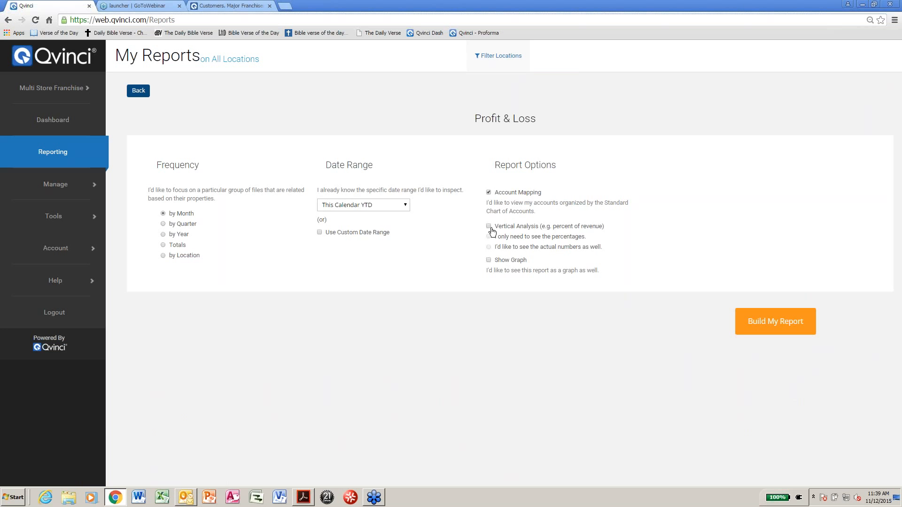
left_click(776, 323)
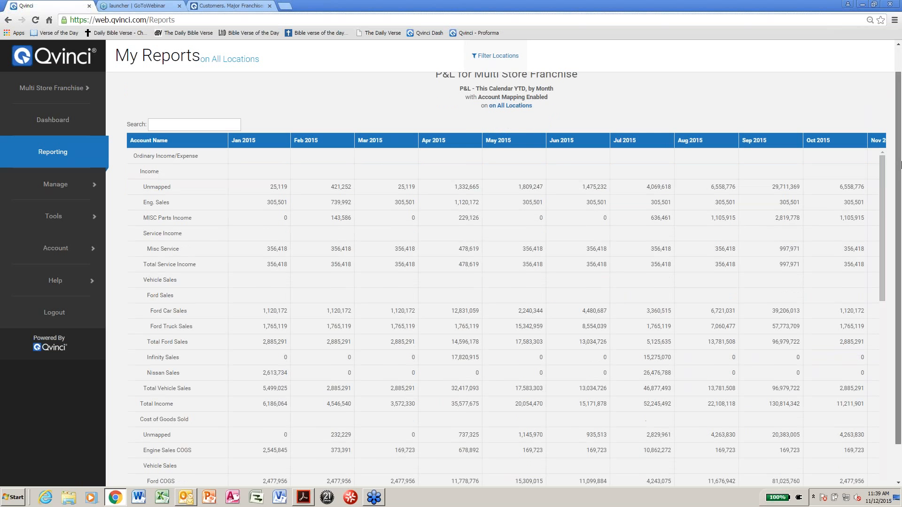
Step: Build a Ranking report for This Calendar YTD and sort the locations by Net Income, lowest first
left_click(185, 92)
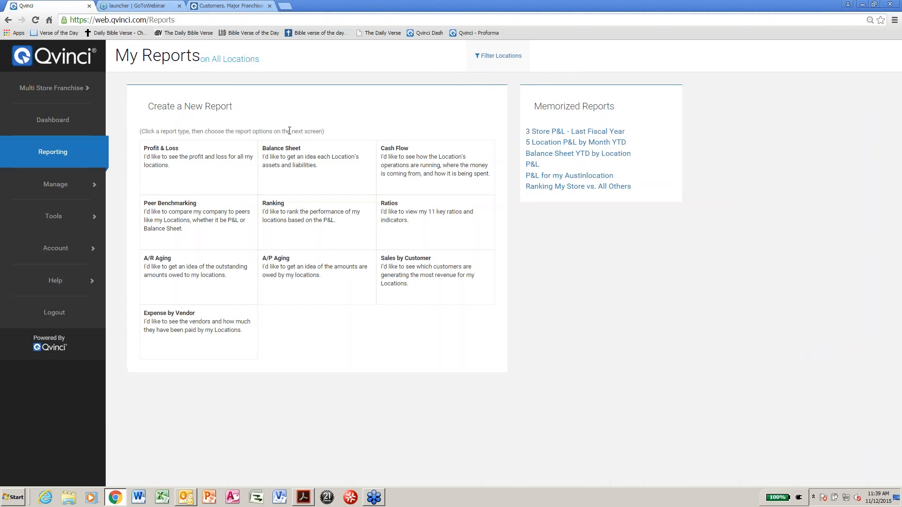
left_click(275, 212)
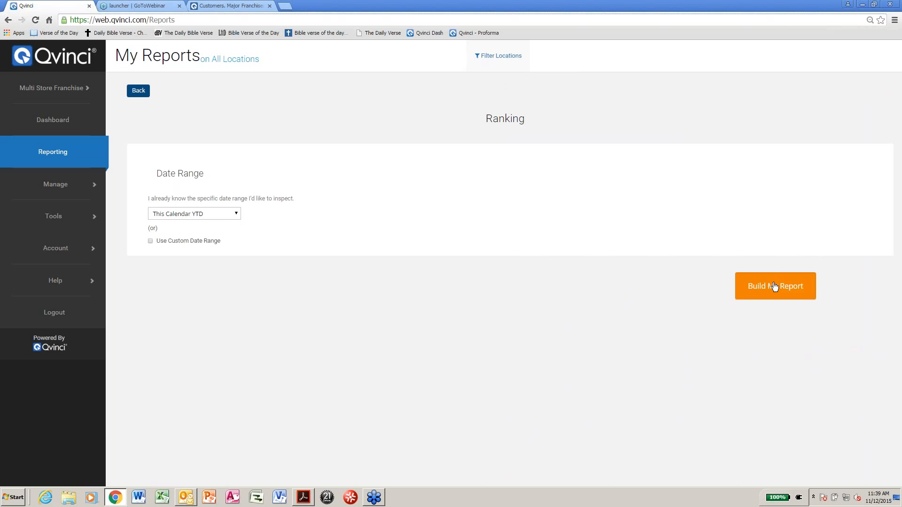
left_click(775, 286)
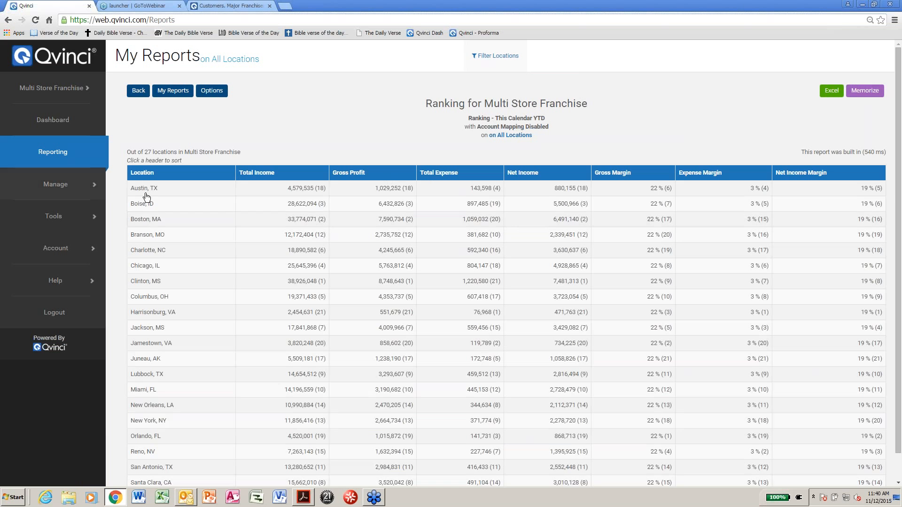
left_click(525, 174)
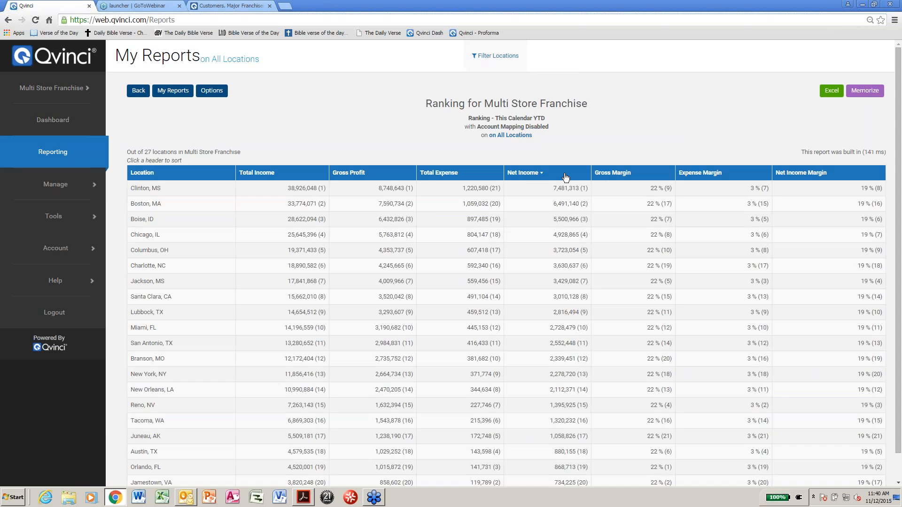
left_click(553, 181)
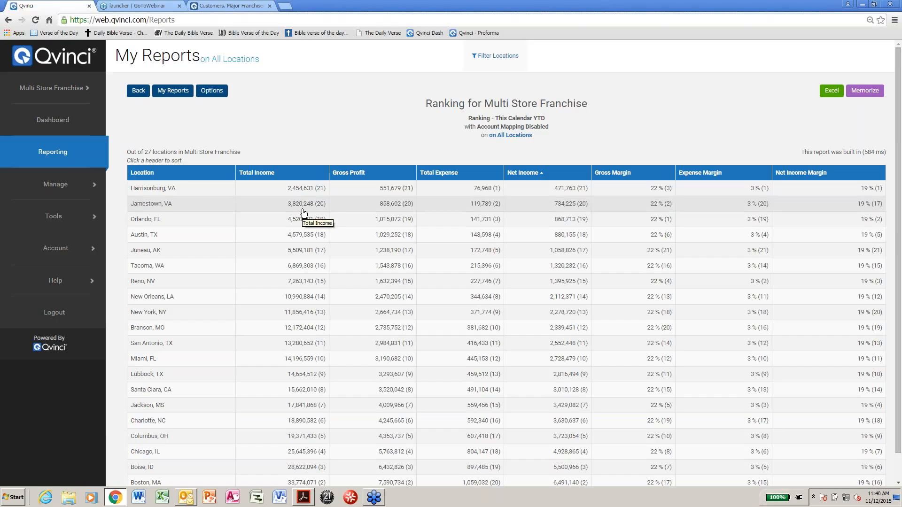
Step: Open the Dashboard for all locations and look briefly at the Qvinci presentation PDF in Acrobat Reader before returning to Chrome
left_click(175, 90)
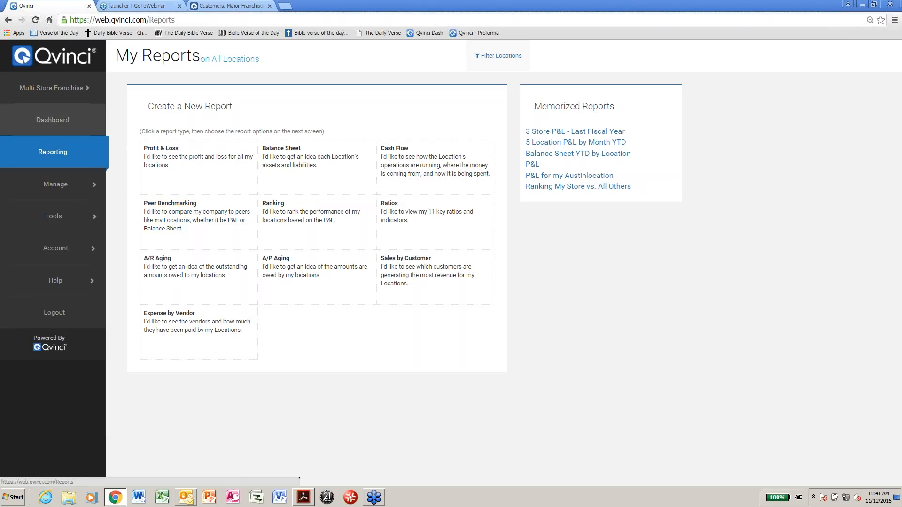
left_click(66, 130)
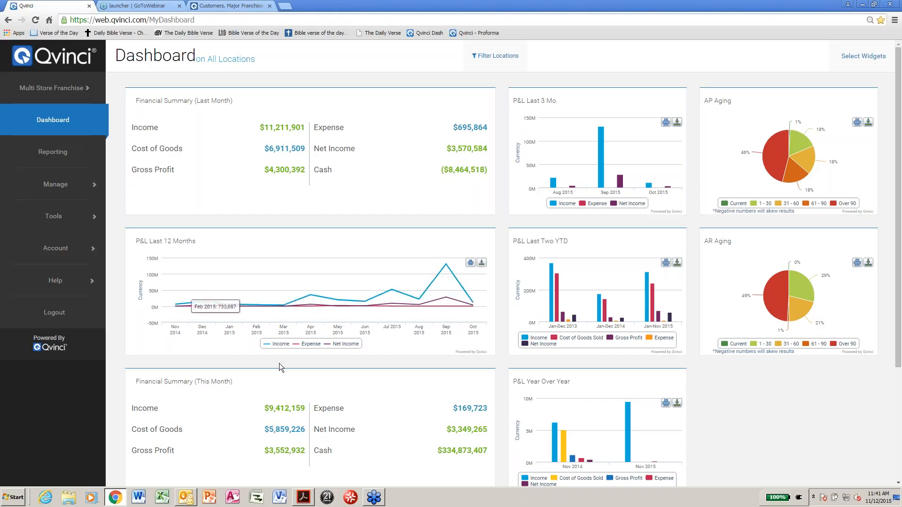
left_click(309, 503)
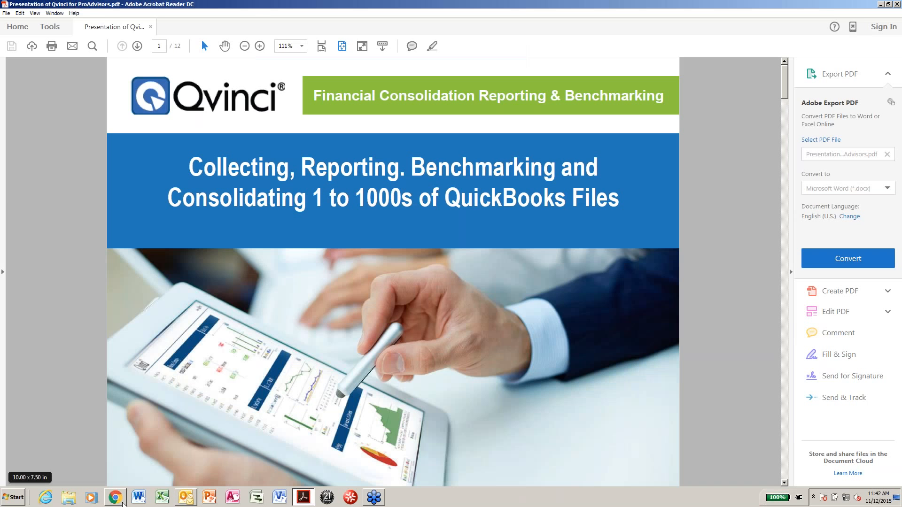
mouse_move(122, 504)
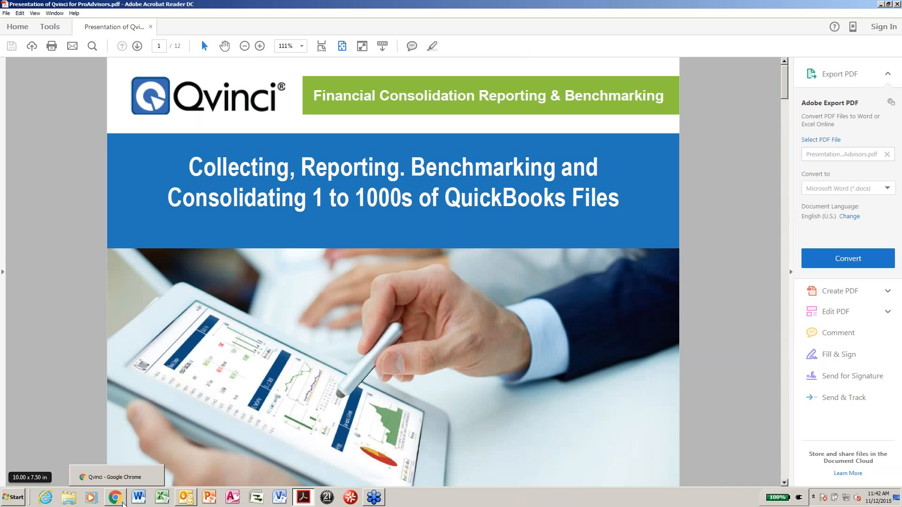
left_click(122, 504)
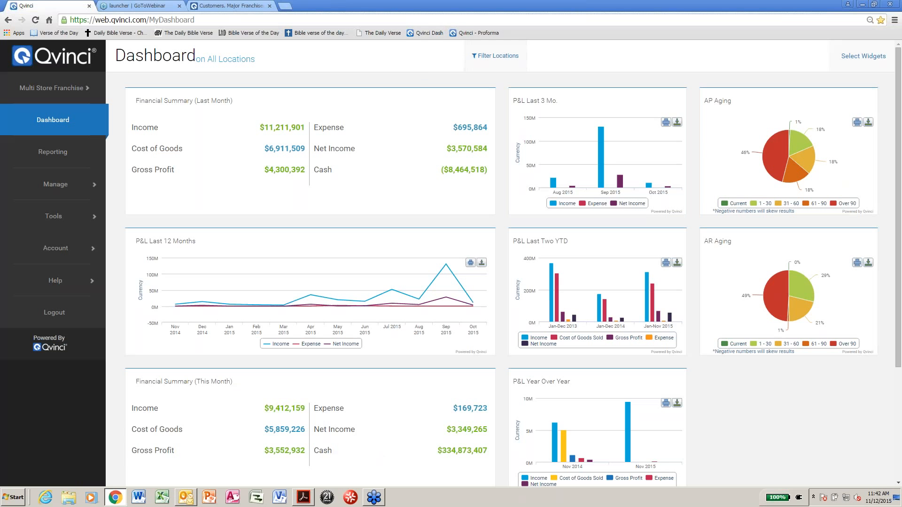
Step: Apply the location filter with all locations selected and build a monthly Profit & Loss report for This Calendar YTD with Account Mapping
left_click(497, 55)
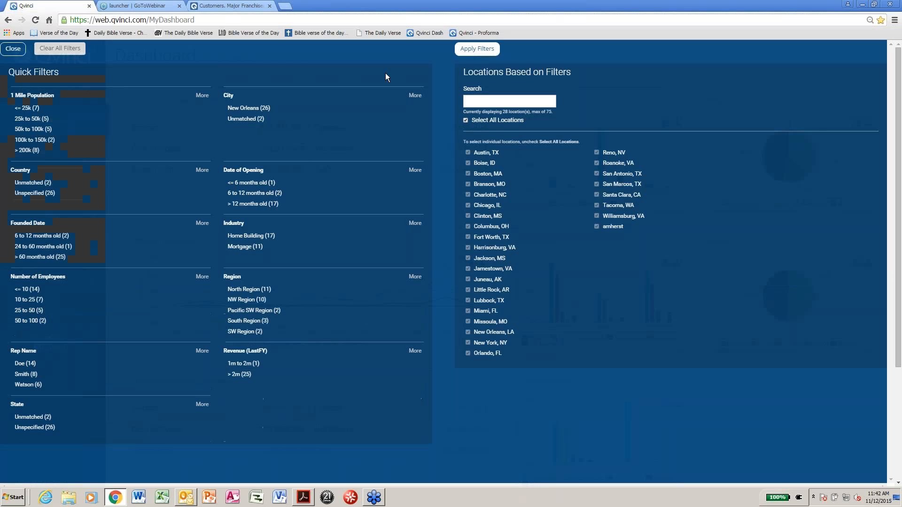
left_click(478, 46)
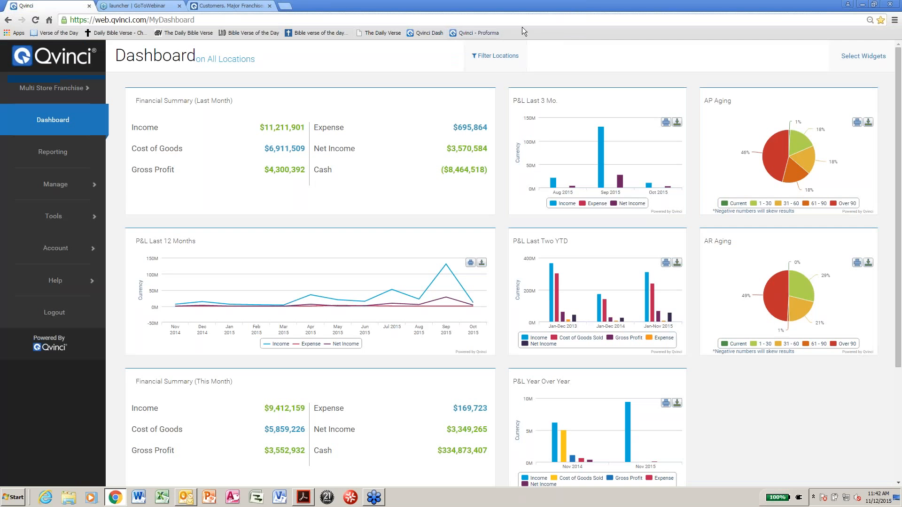
left_click(52, 152)
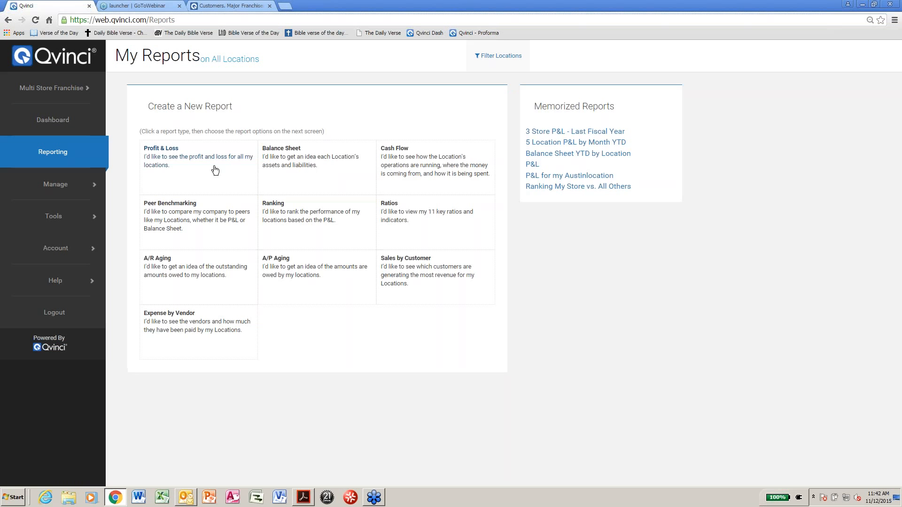
left_click(161, 149)
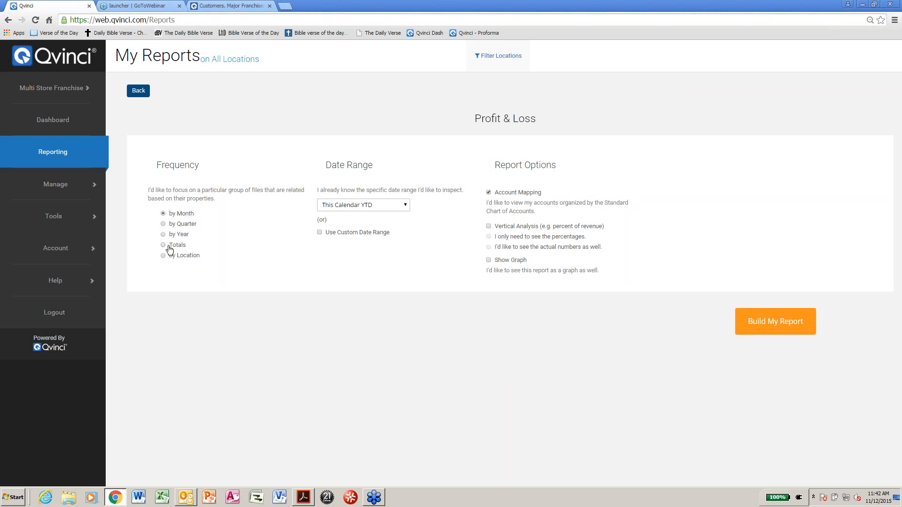
left_click(770, 334)
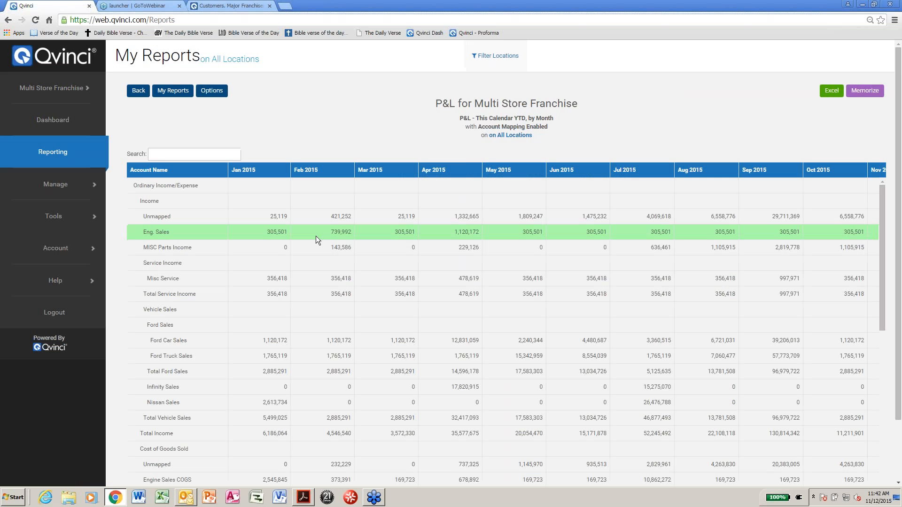
scroll(316, 236, "down", 1)
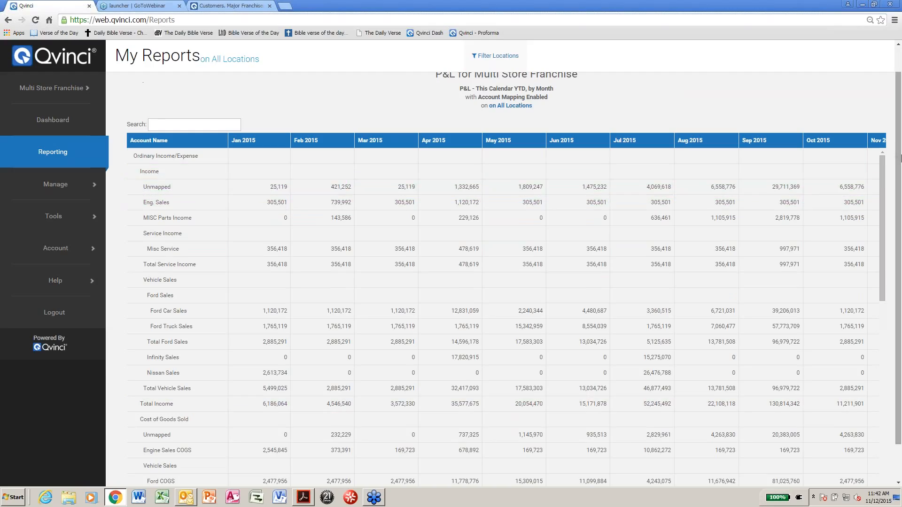
Step: Build a Profit & Loss report by Location for This Calendar YTD with Account Mapping and look it over
left_click(52, 152)
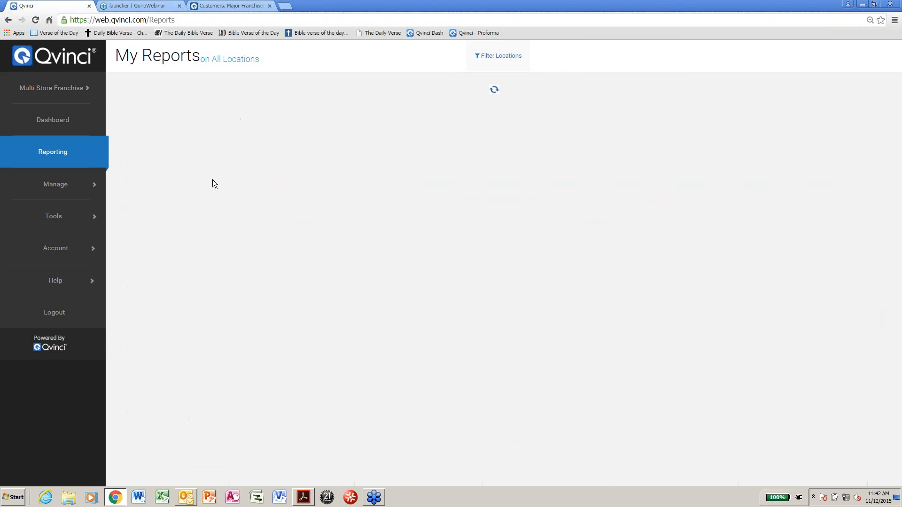
left_click(164, 162)
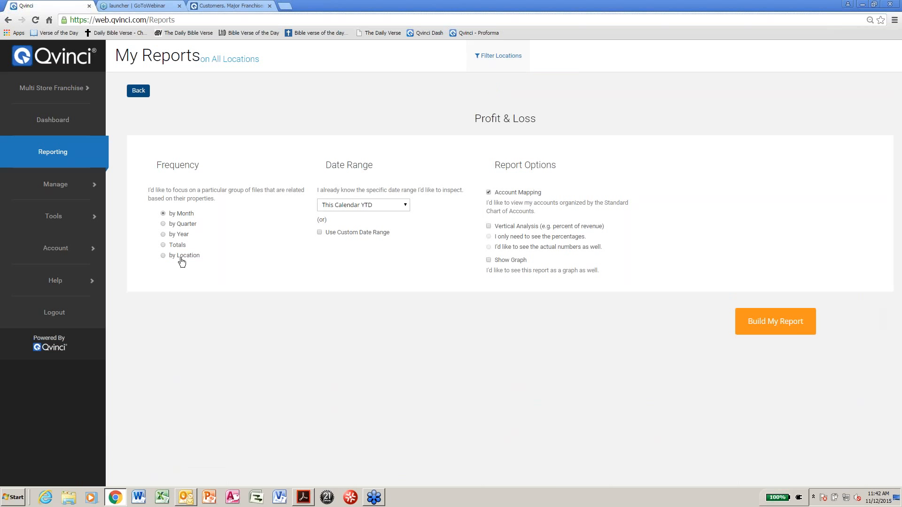
left_click(799, 334)
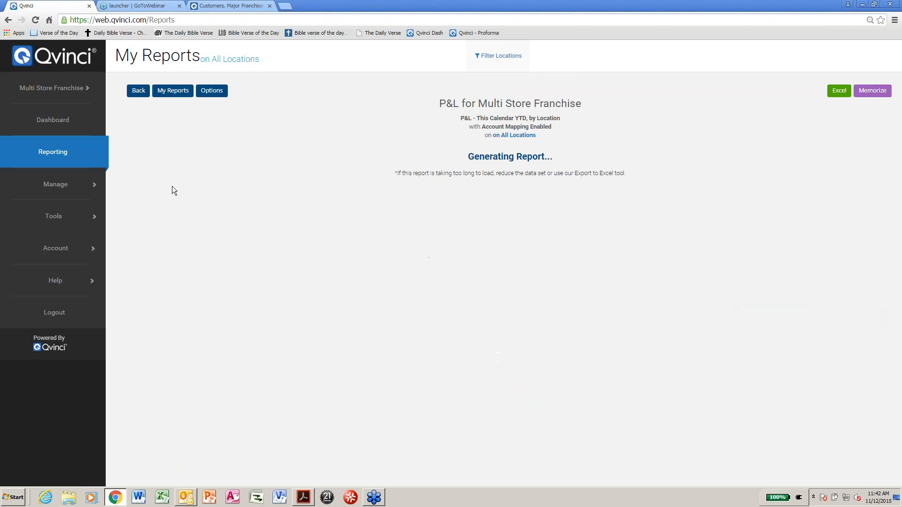
scroll(172, 186, "down", 1)
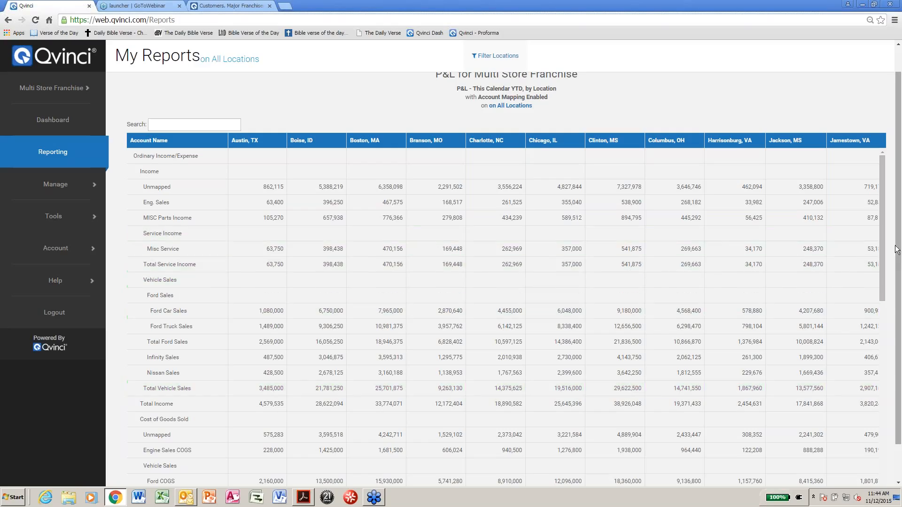
scroll(899, 228, "up", 1)
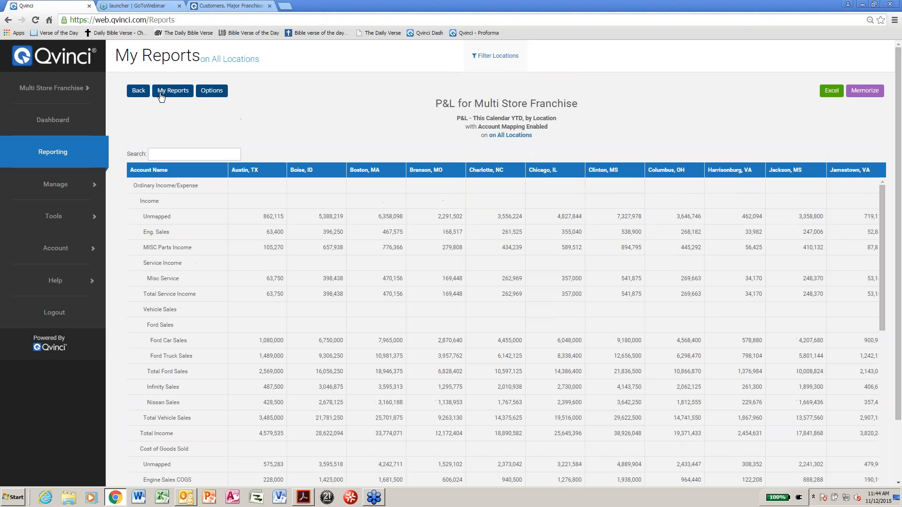
Step: Leave the report for the list of report types, visiting the Qvinci presentation PDF in Acrobat Reader before returning to Chrome
left_click(174, 92)
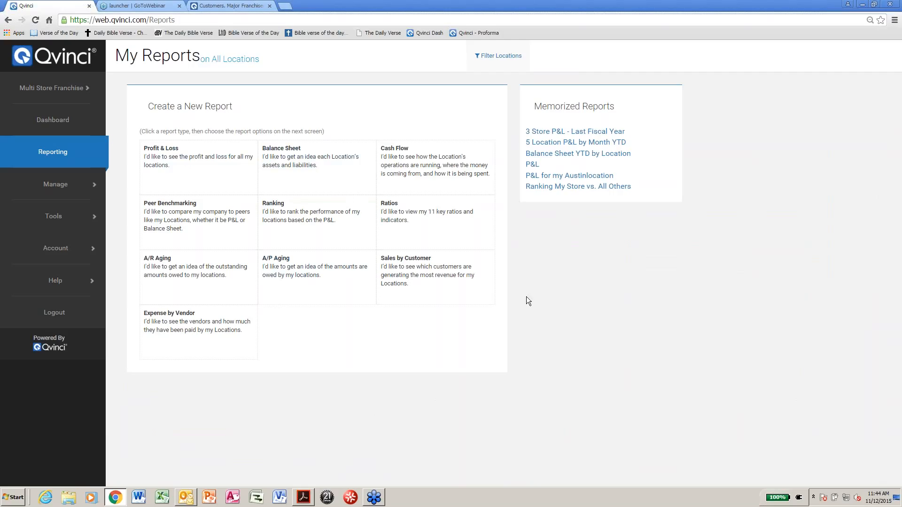
left_click(303, 498)
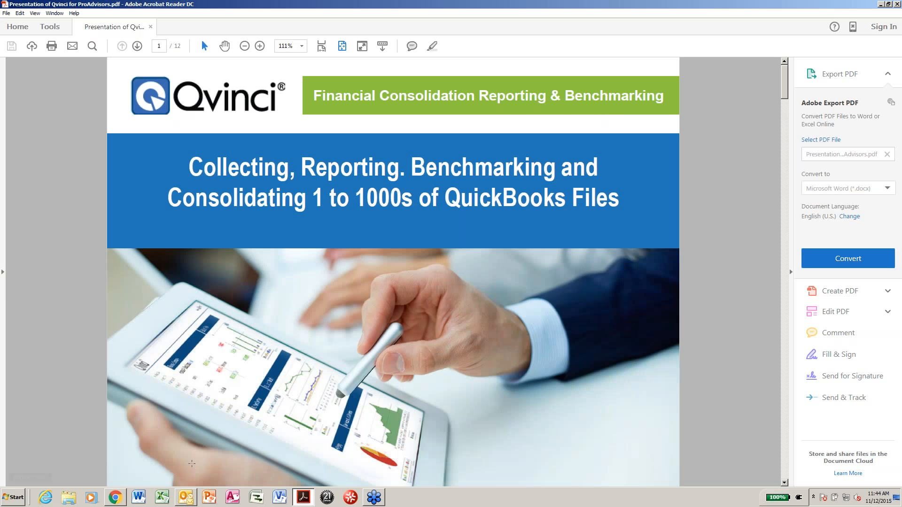
left_click(186, 498)
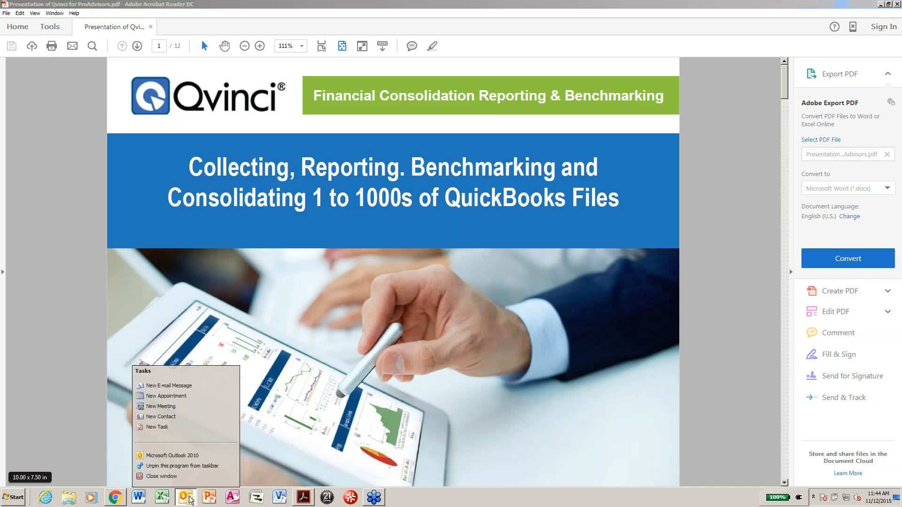
left_click(756, 196)
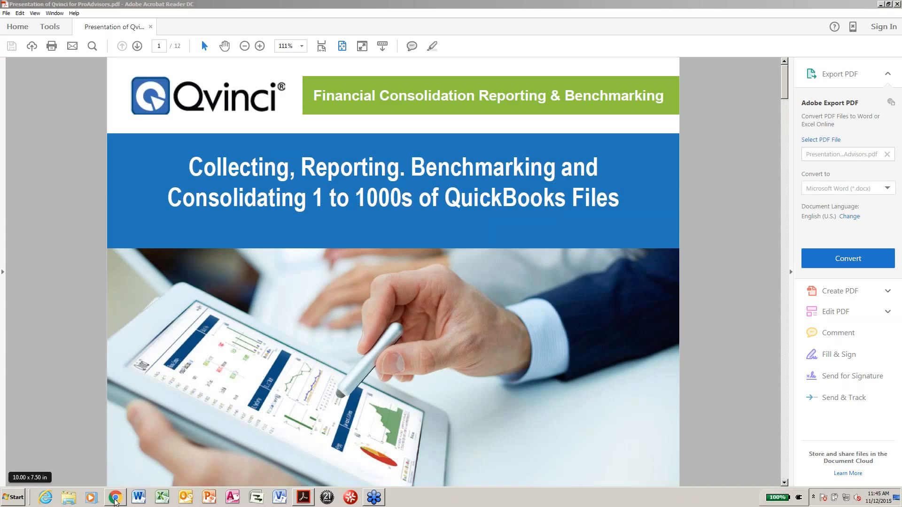
left_click(116, 499)
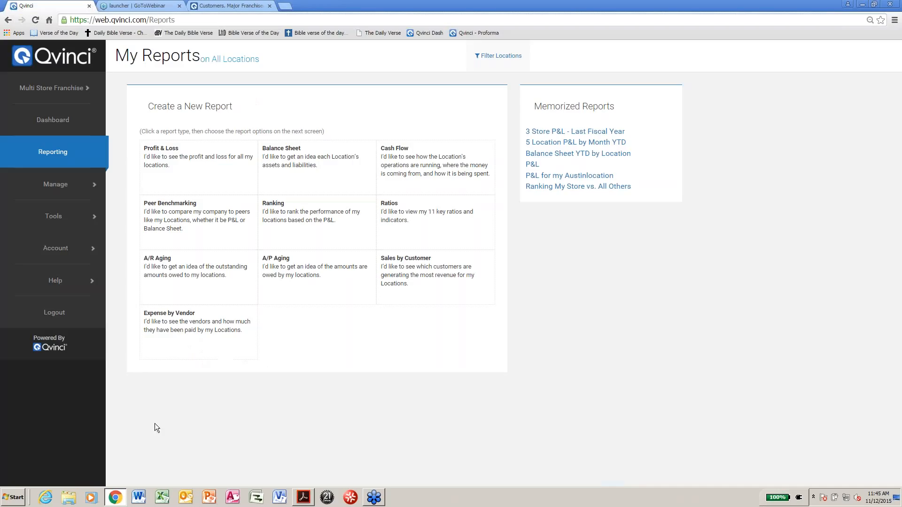
Step: Open the Profit & Loss report options and review the location filters and Qvinci's client list page
left_click(170, 158)
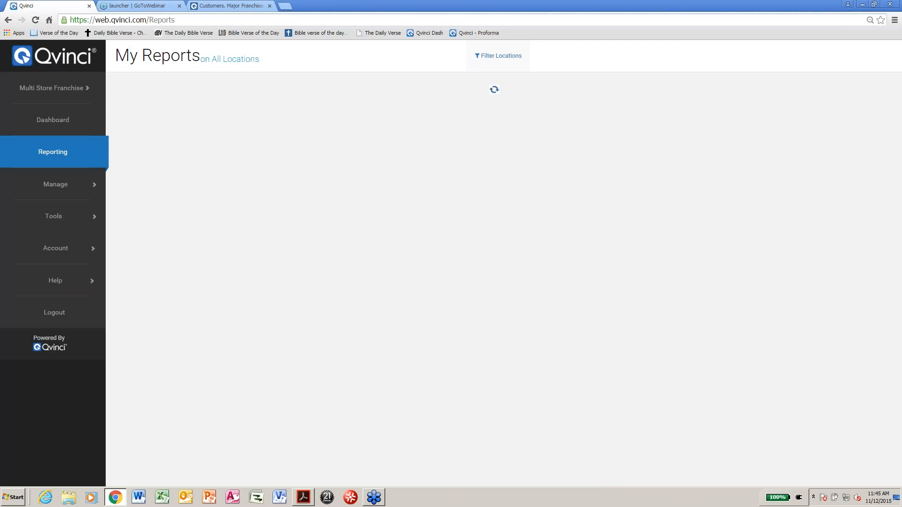
left_click(510, 61)
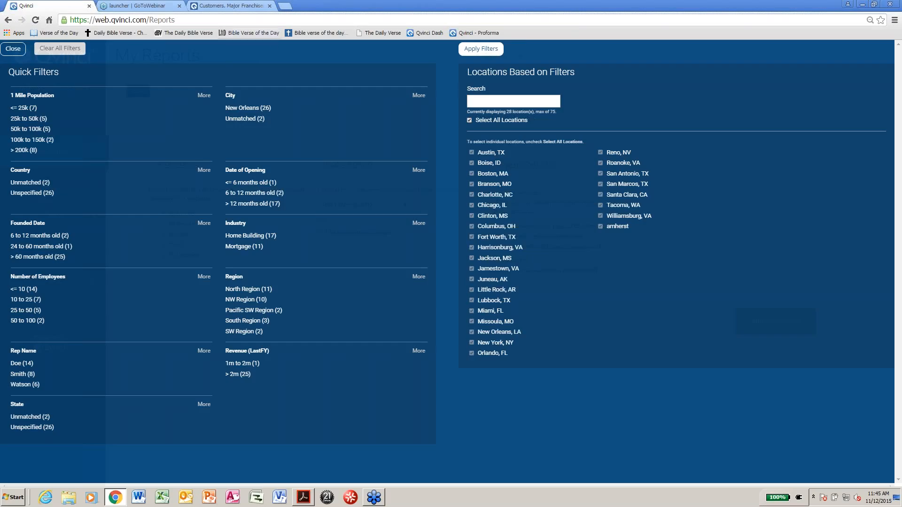
left_click(232, 7)
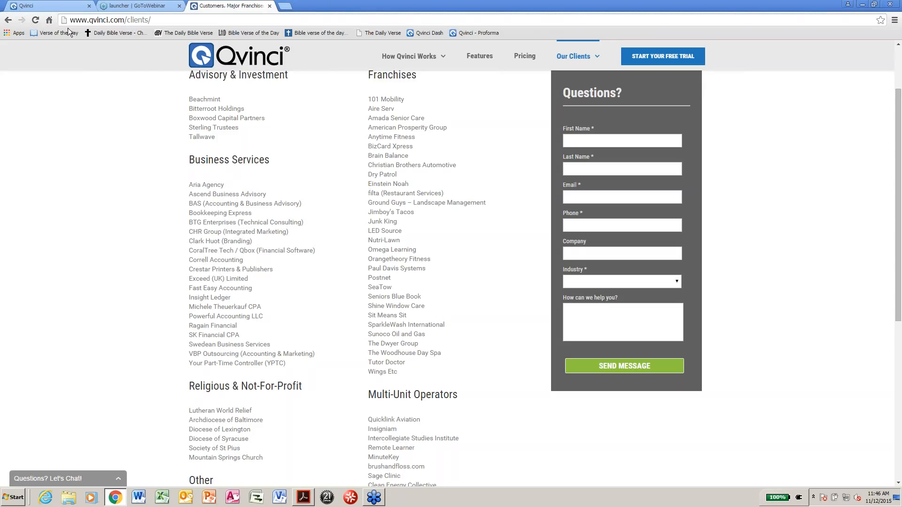
left_click(44, 7)
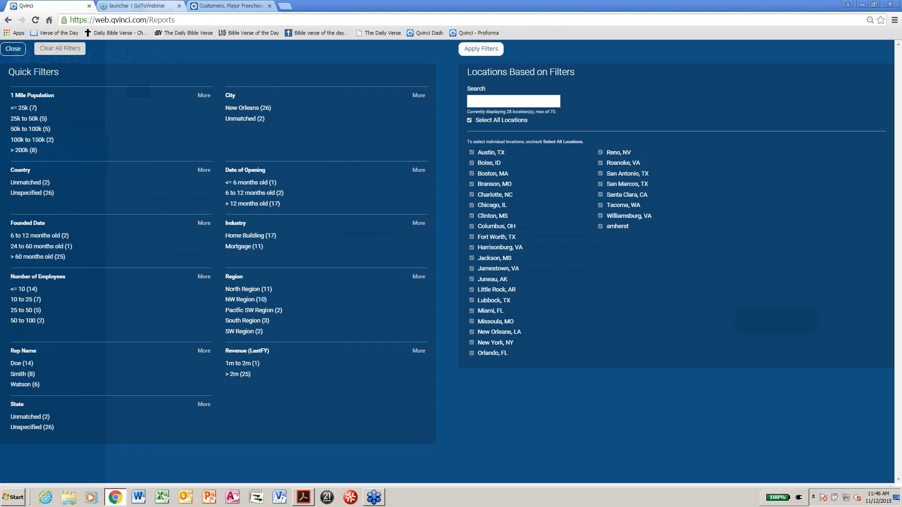
left_click(13, 49)
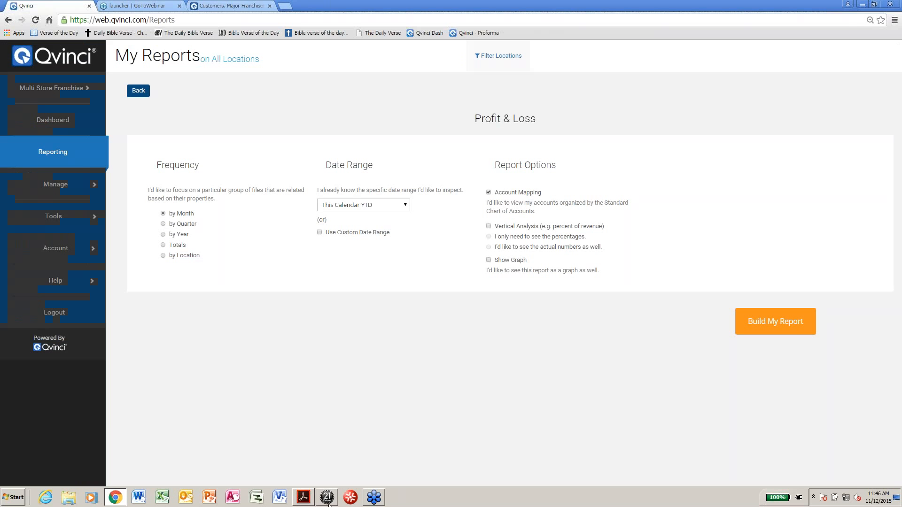
Step: Switch to Acrobat Reader and page through the Qvinci presentation from the title page to the ProAdvisor Benefits page
left_click(303, 497)
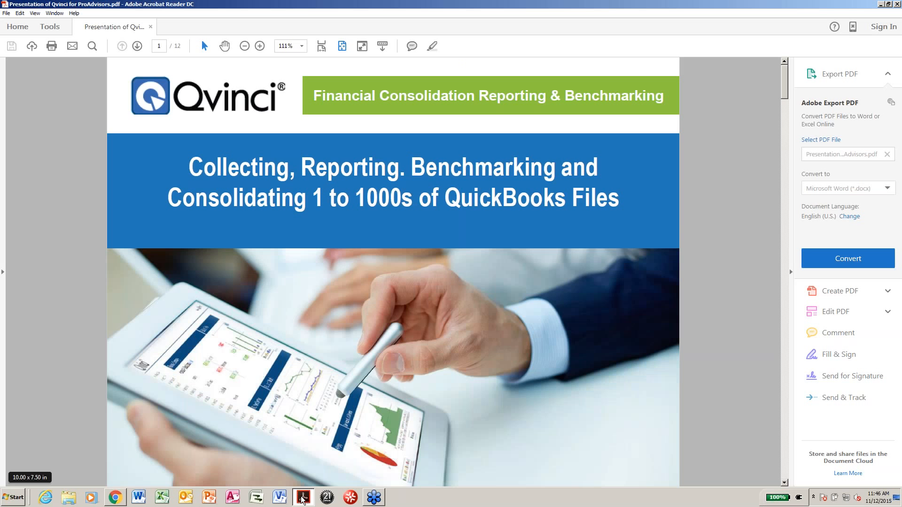
key("Page_Down")
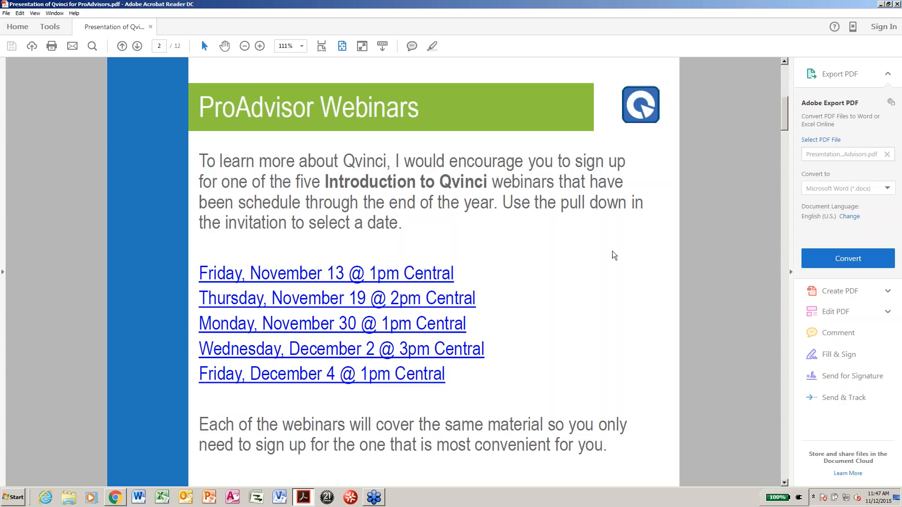
scroll(614, 255, "down", 3)
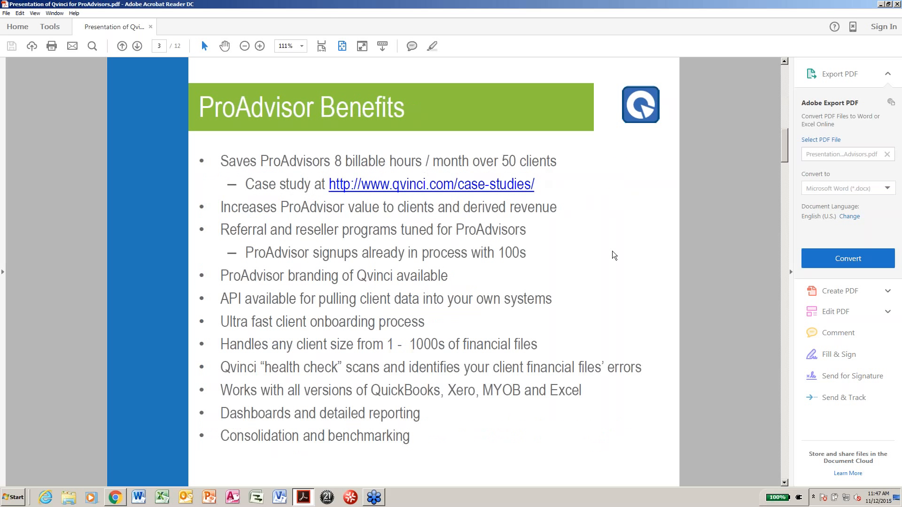
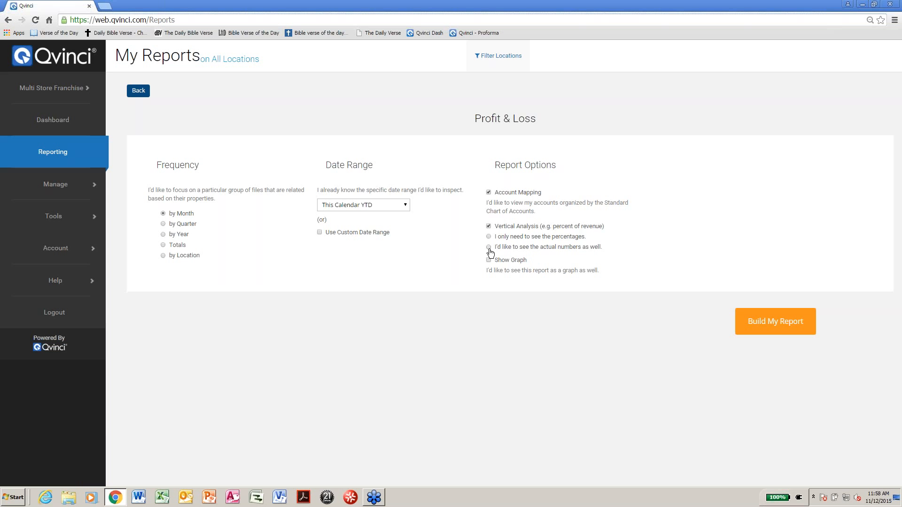
Step: Build the monthly Profit & Loss report for This Calendar YTD with Account Mapping and Vertical Analysis, including the actual numbers
left_click(489, 249)
left_click(778, 323)
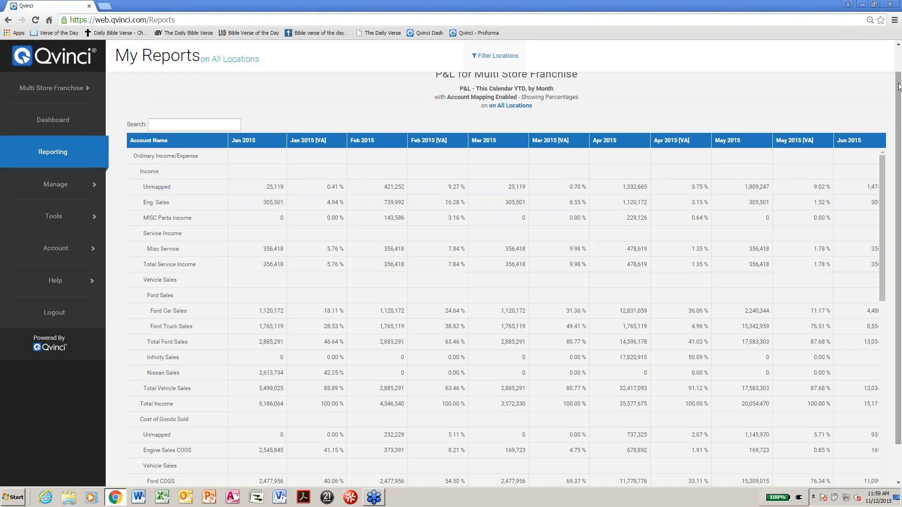
left_click(898, 45)
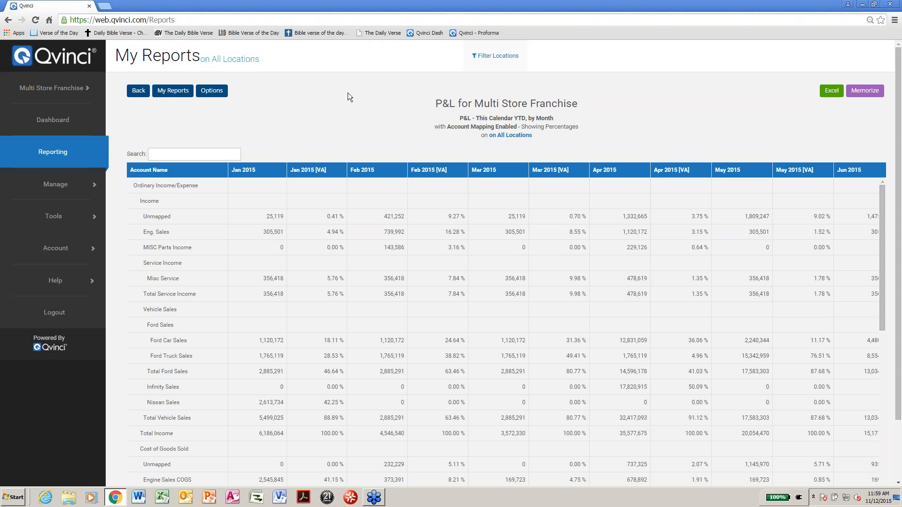
Step: Open the Pro Forma for the Austin, TX location and examine its net income, income and cost of goods sold against the peer targets
left_click(462, 34)
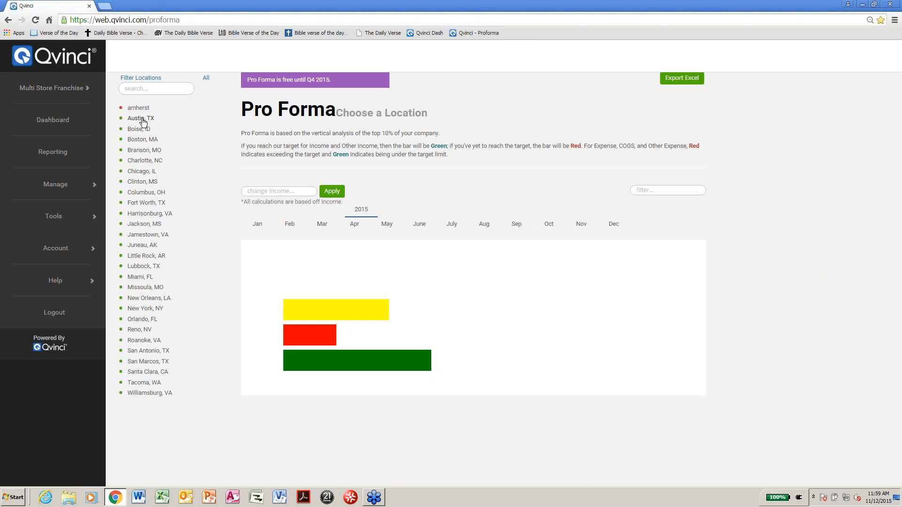
left_click(143, 121)
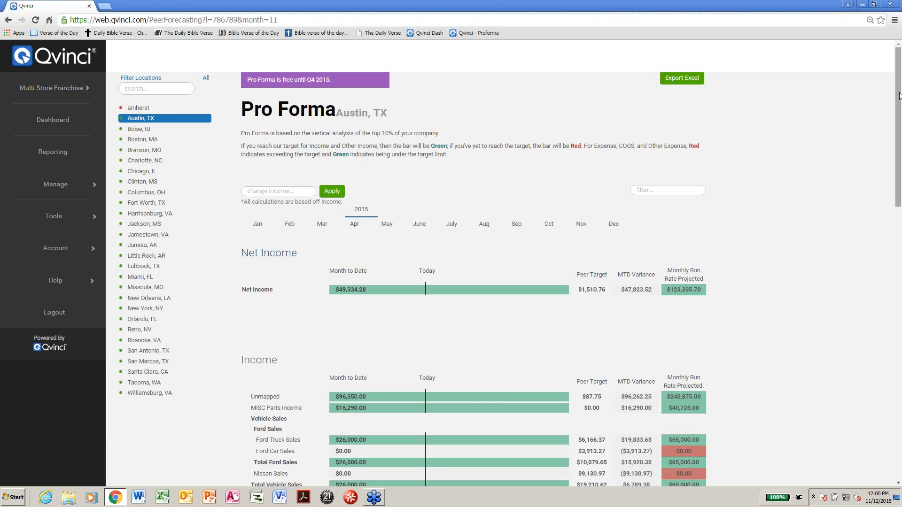
left_click_drag(900, 91, 900, 123)
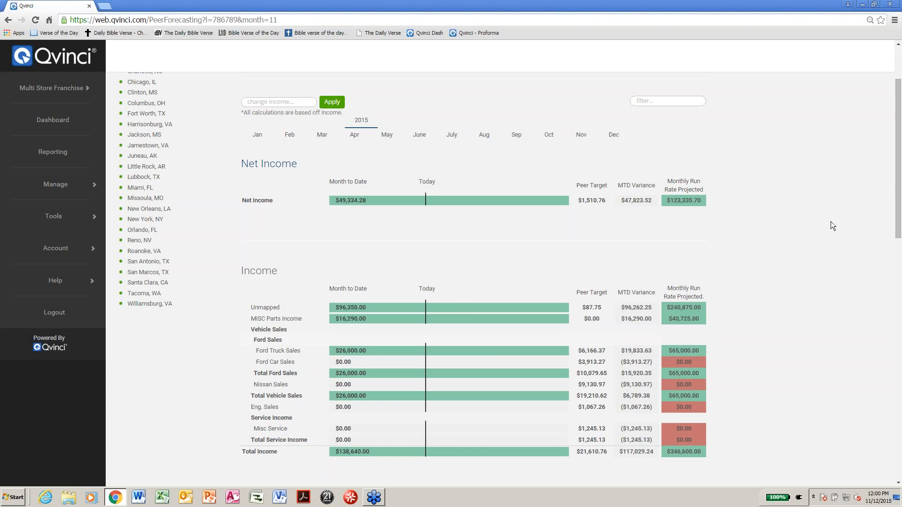
left_click_drag(900, 151, 898, 224)
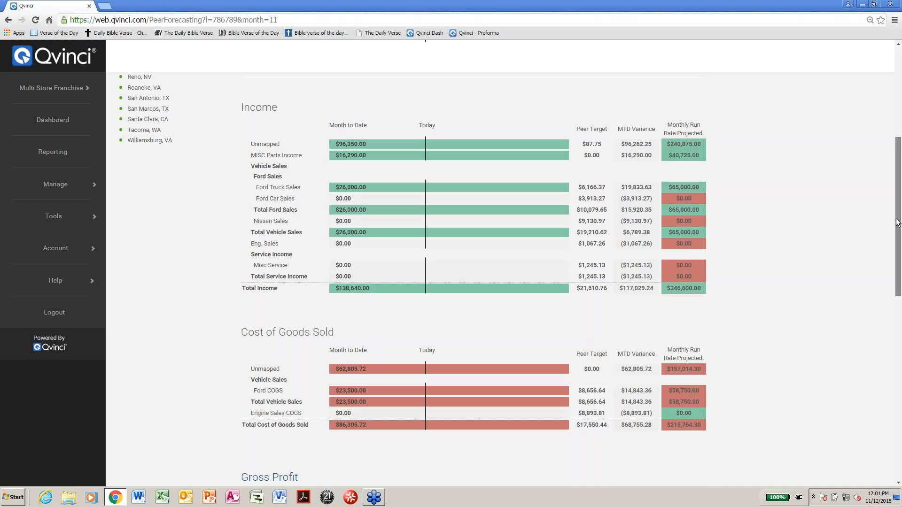
left_click_drag(897, 222, 857, 141)
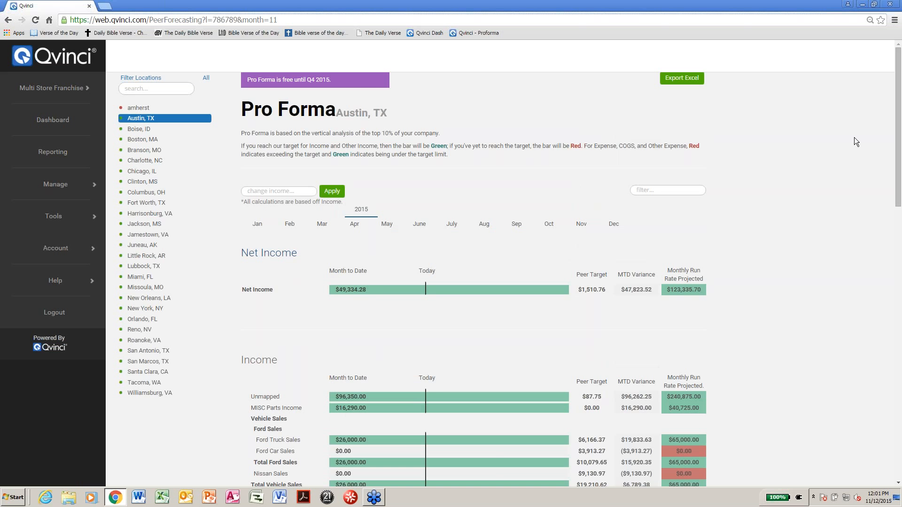
scroll(854, 137, "down", 3)
scroll(901, 221, "up", 3)
Step: Show the Austin, TX Pro Forma for July 2015 and review its income lines against the peer targets
left_click(449, 226)
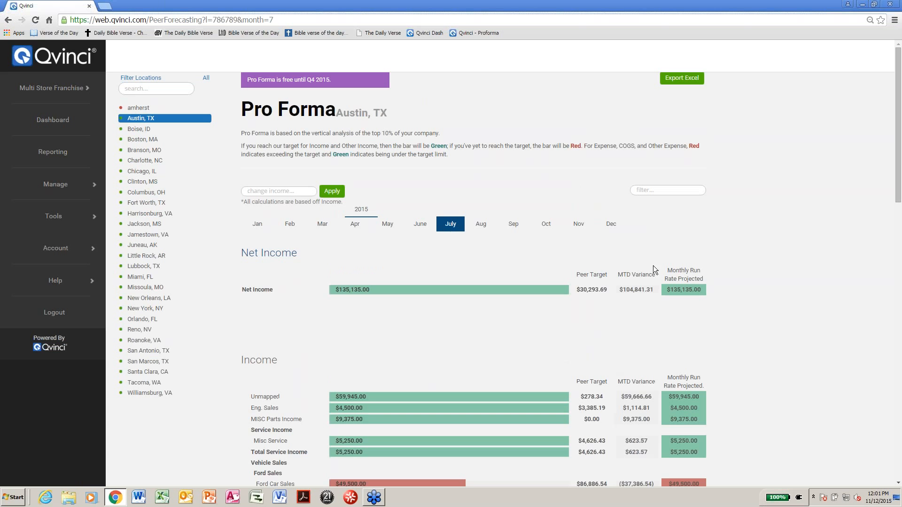
left_click_drag(898, 164, 901, 194)
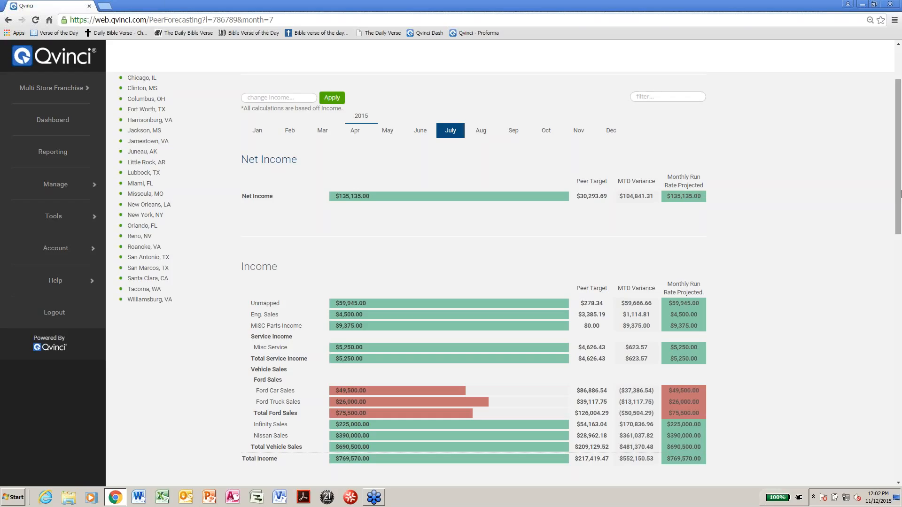
left_click(91, 21)
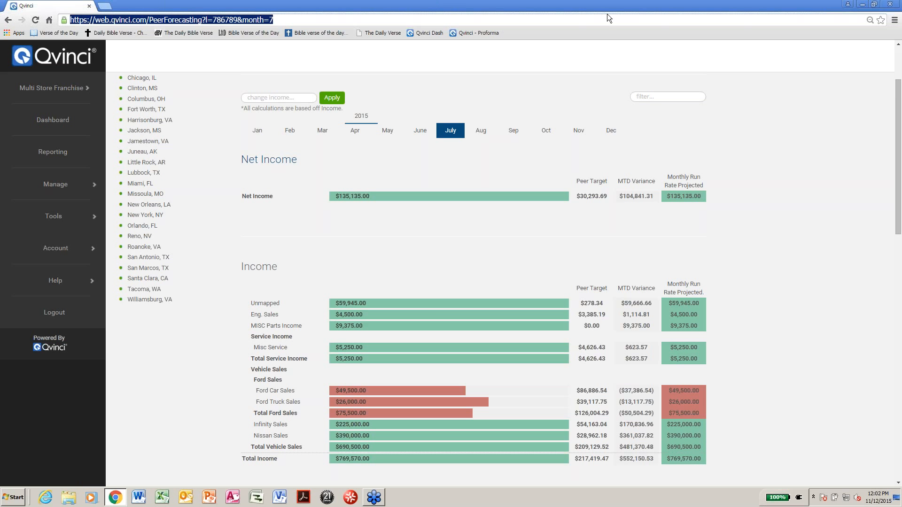
left_click_drag(899, 80, 899, 51)
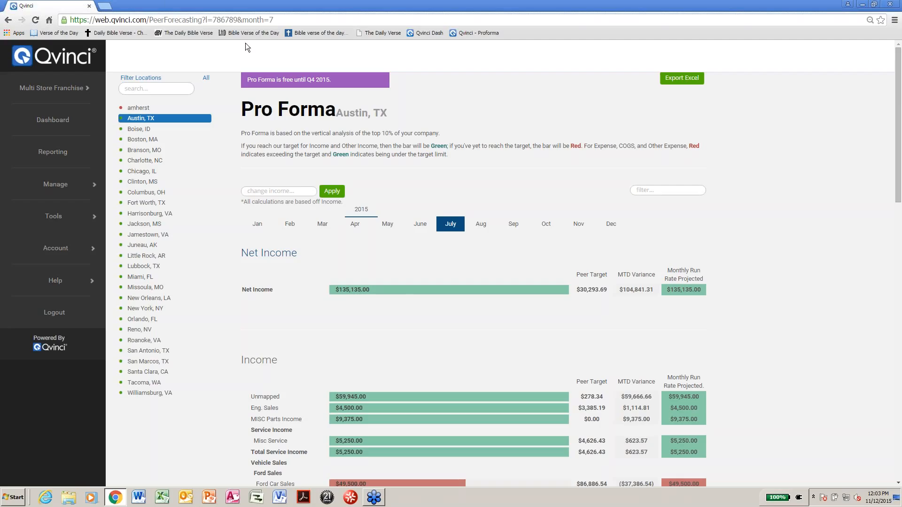
Step: Visit the dashboard and report types, expand the Country values in the location filters, and leave the filters for the dashboard
left_click(437, 32)
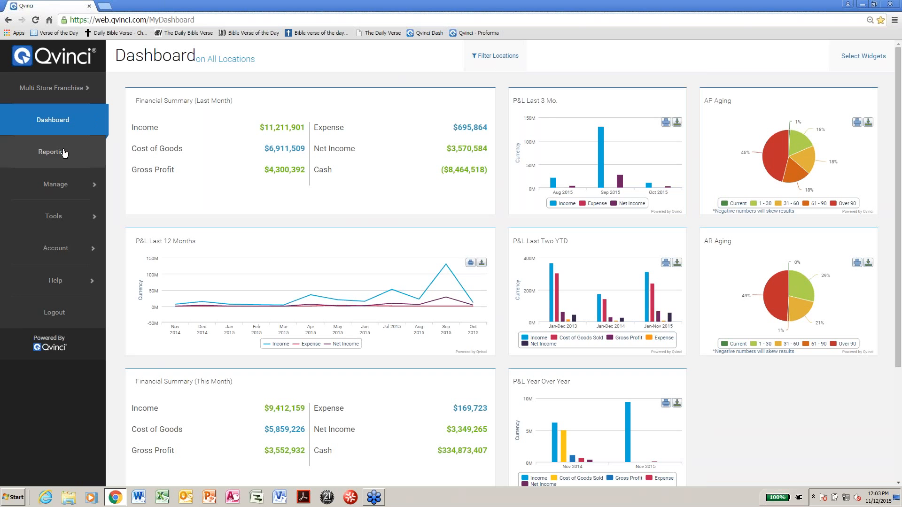
left_click(64, 152)
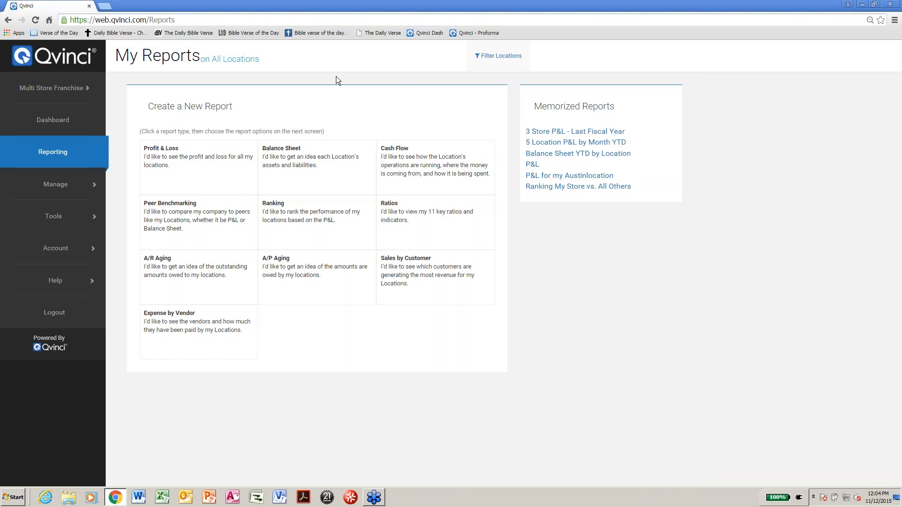
left_click(494, 56)
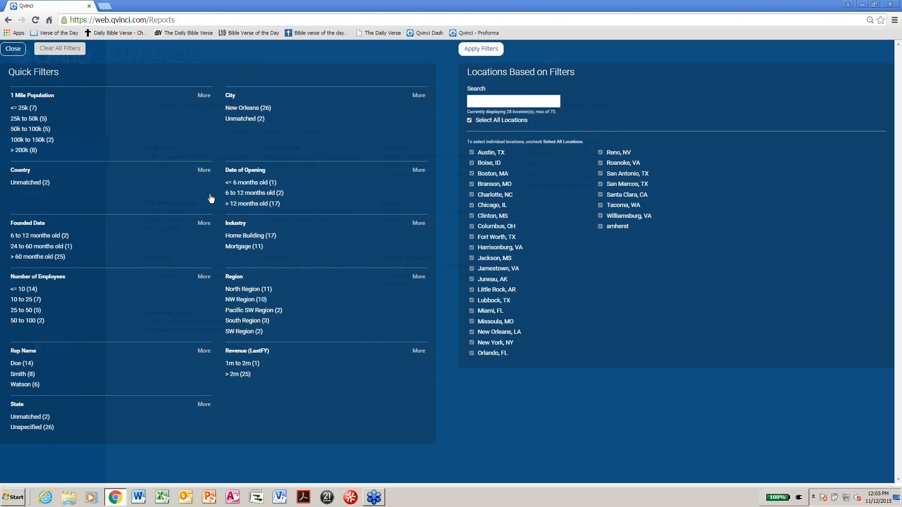
left_click(203, 170)
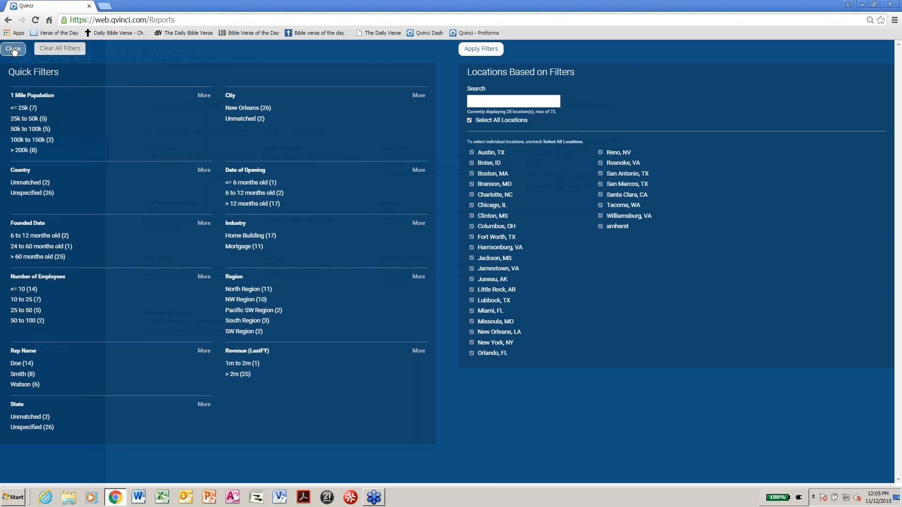
left_click(13, 49)
left_click(50, 123)
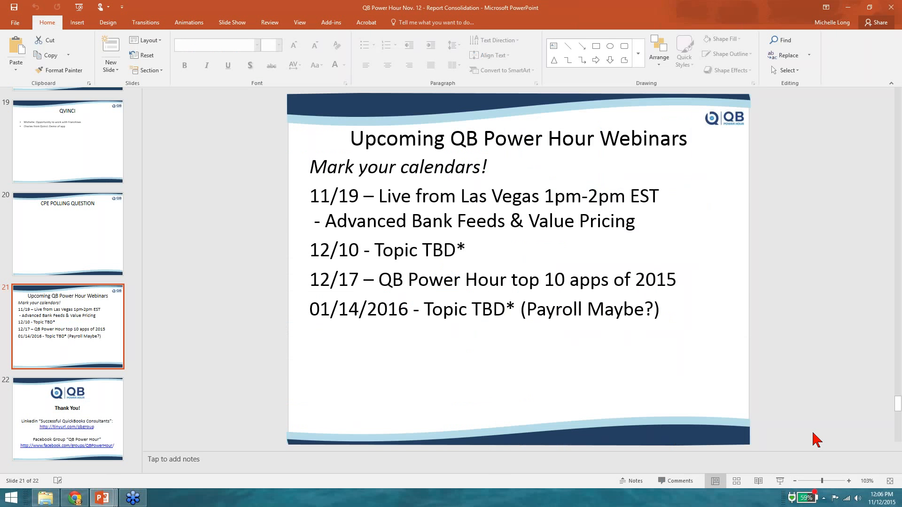
Step: In PowerPoint, start the slide show from the Upcoming QB Power Hour Webinars slide
left_click(780, 482)
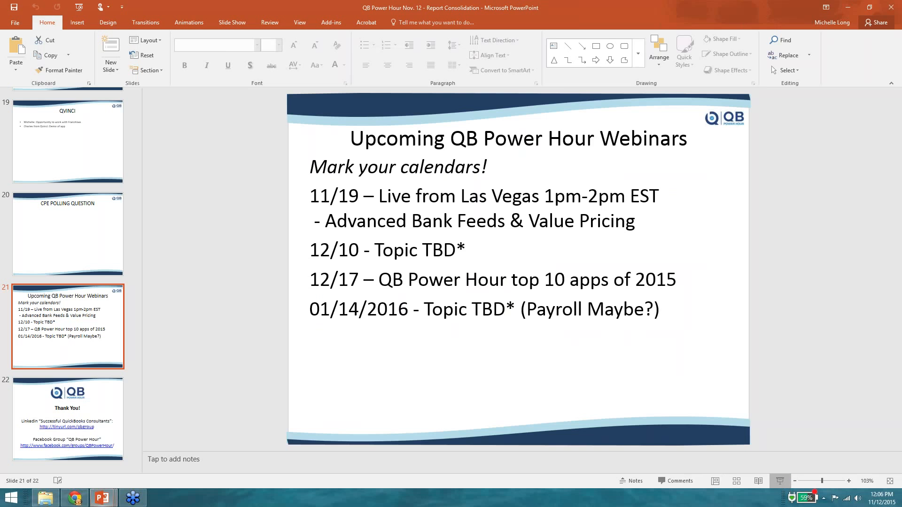